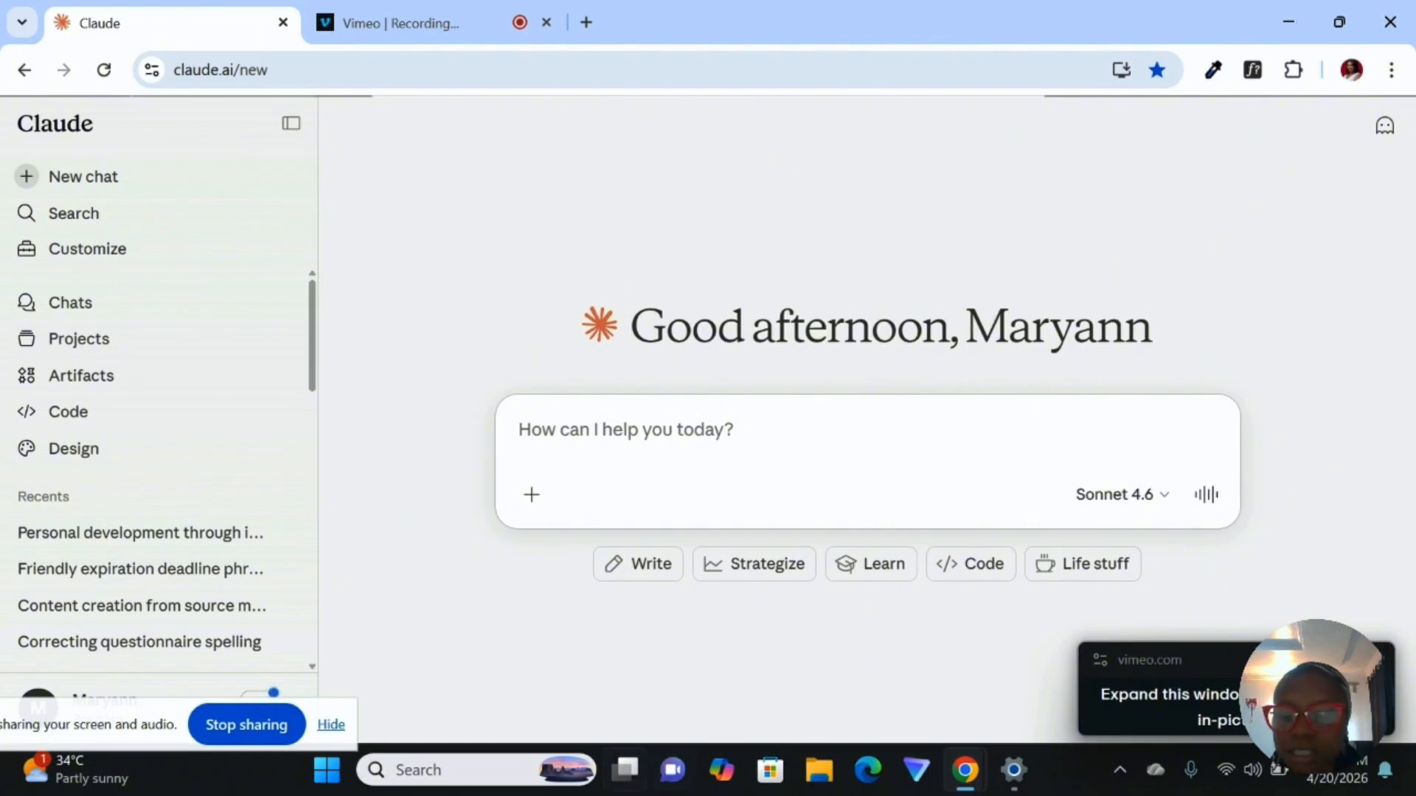
# - Move the screen-sharing notice clear of the account options and open the Connectors settings
pyautogui.moveTo(88, 746); pyautogui.dragTo(120, 715)
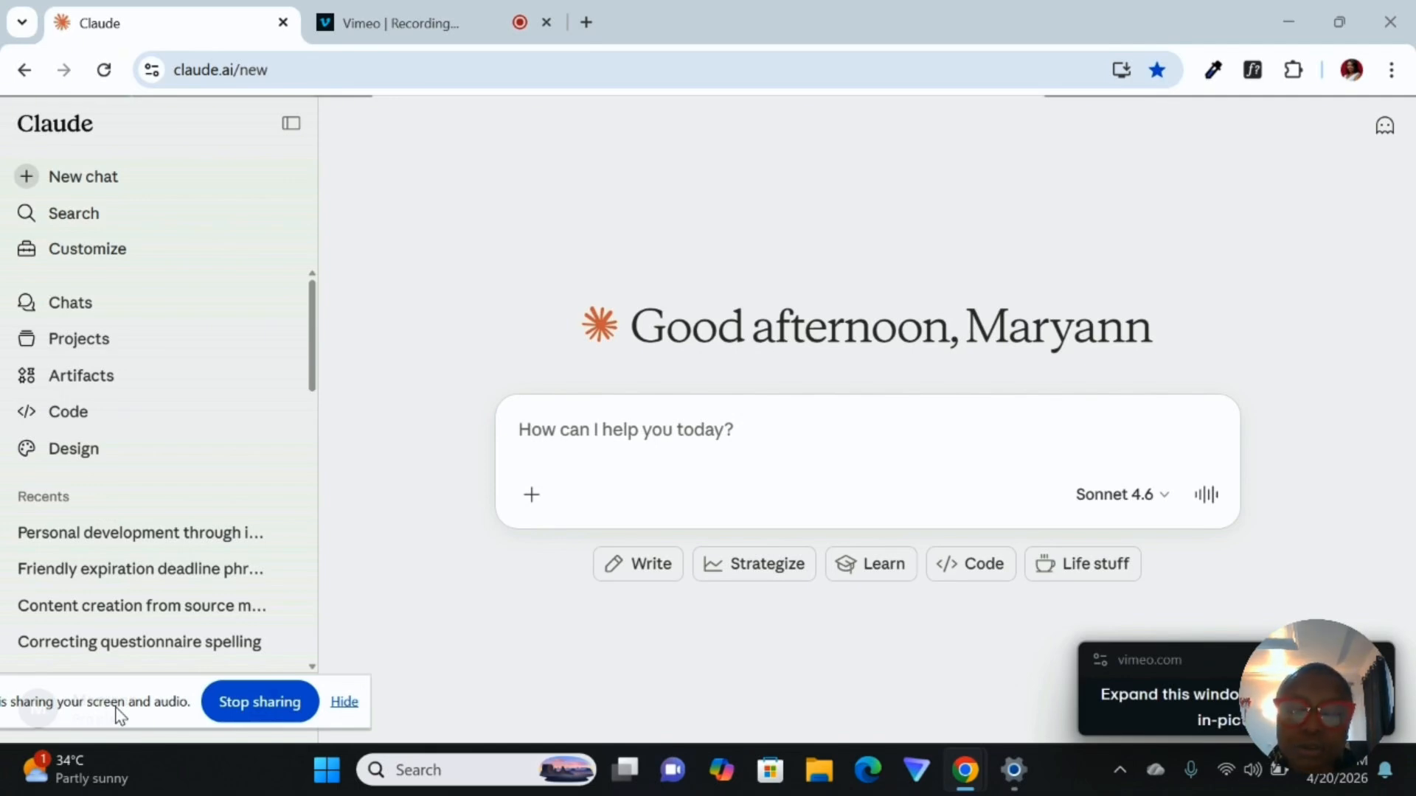
pyautogui.moveTo(133, 715); pyautogui.dragTo(124, 476)
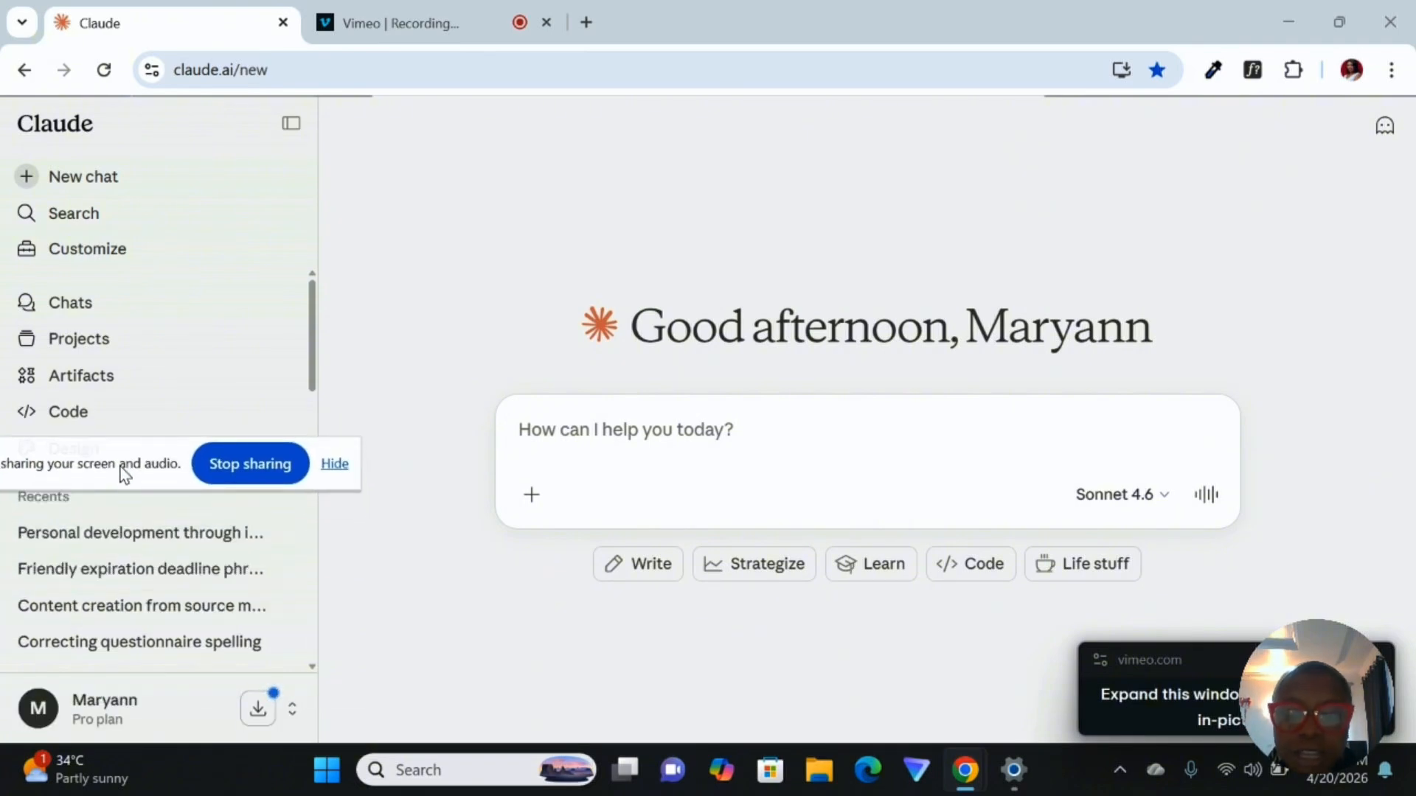
pyautogui.click(141, 726)
pyautogui.moveTo(164, 471); pyautogui.dragTo(165, 331)
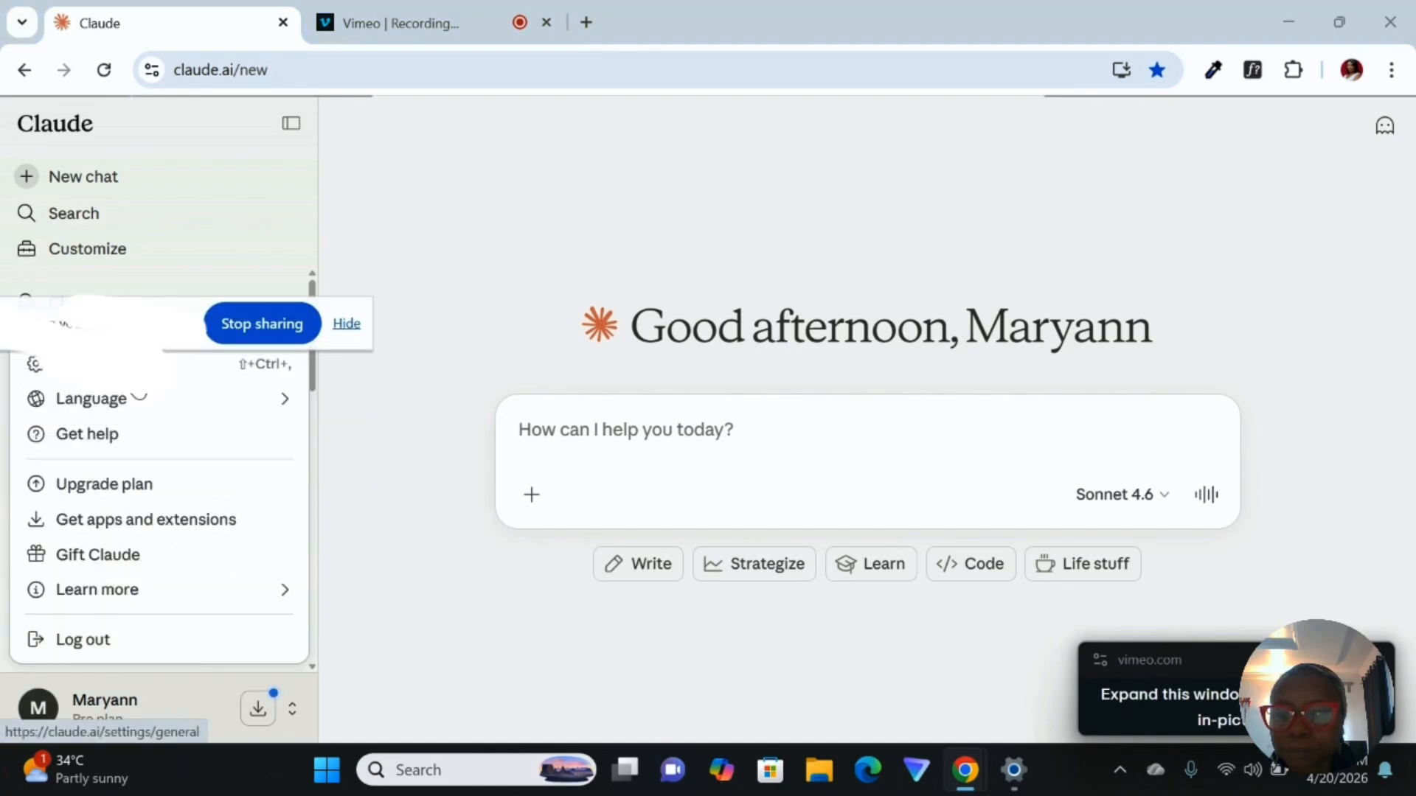
pyautogui.click(136, 372)
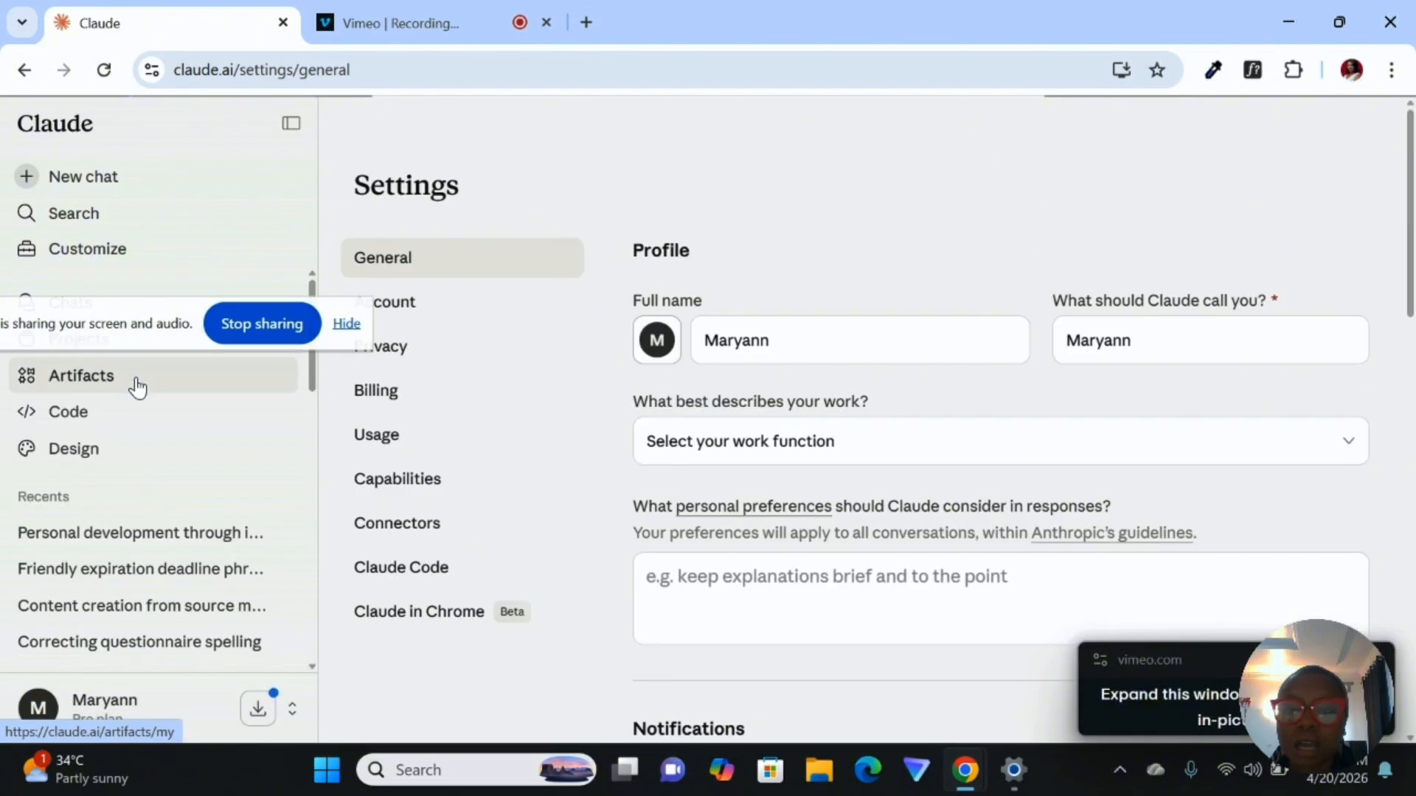
pyautogui.click(407, 536)
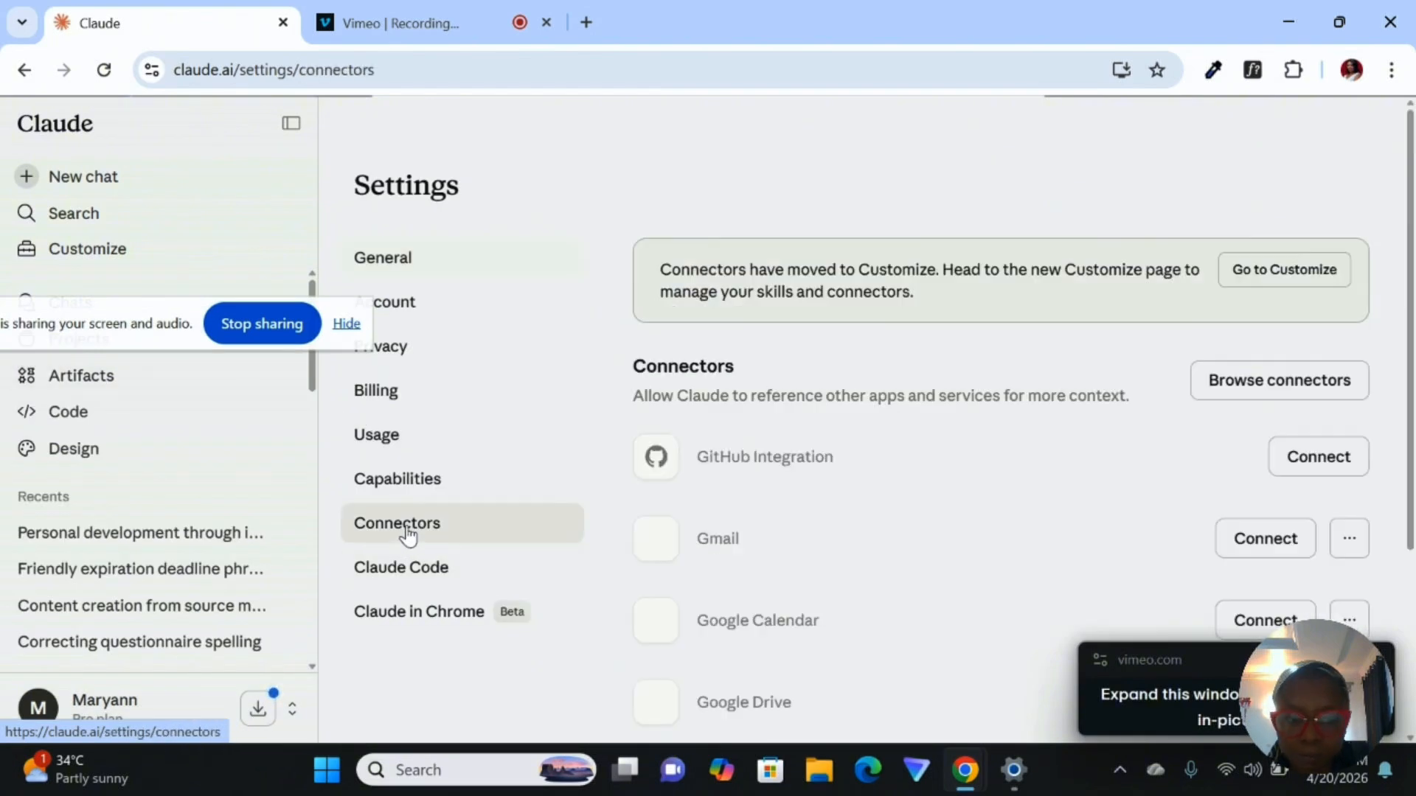
# - Search the connector directory for "kla" and open the Klaviyo connector's details
pyautogui.click(1275, 383)
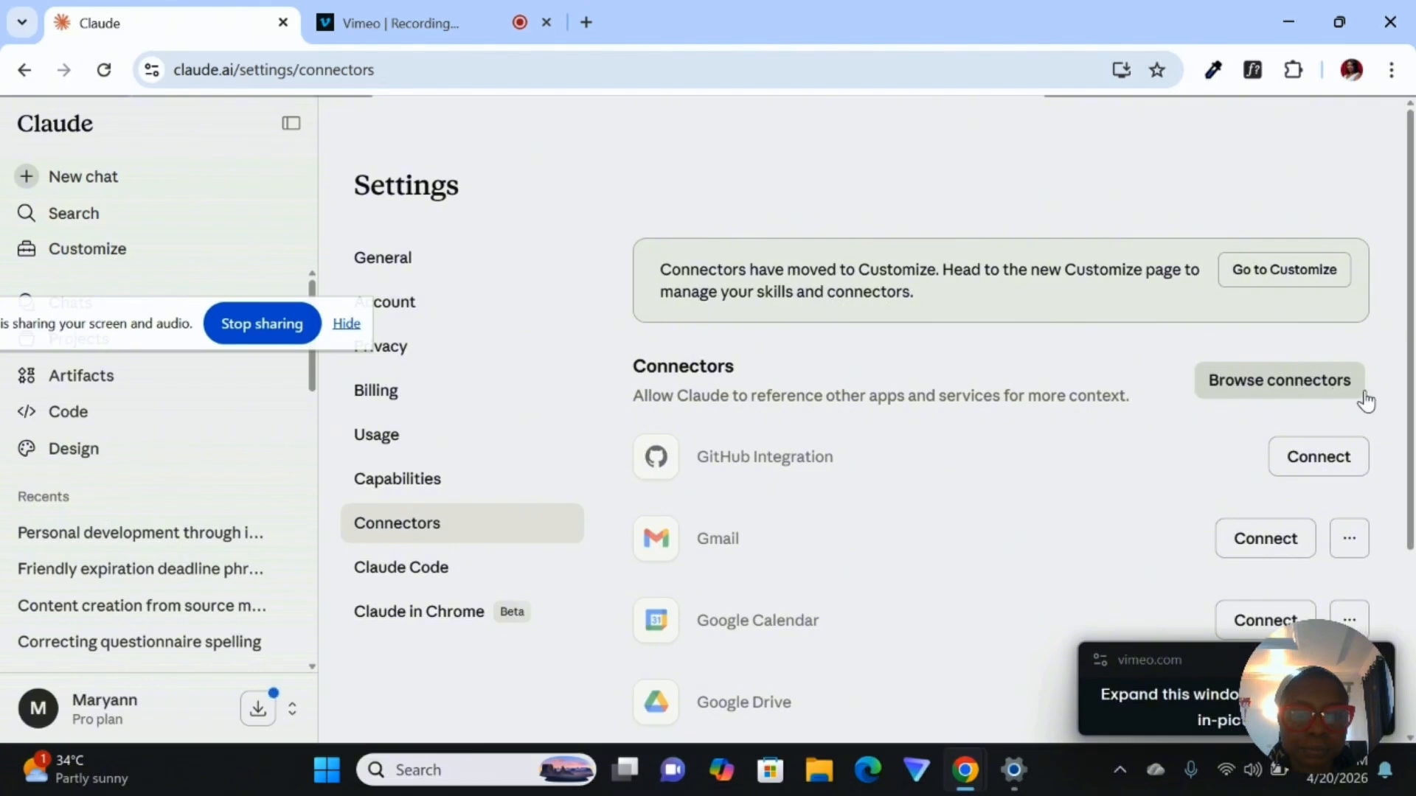
pyautogui.click(1275, 391)
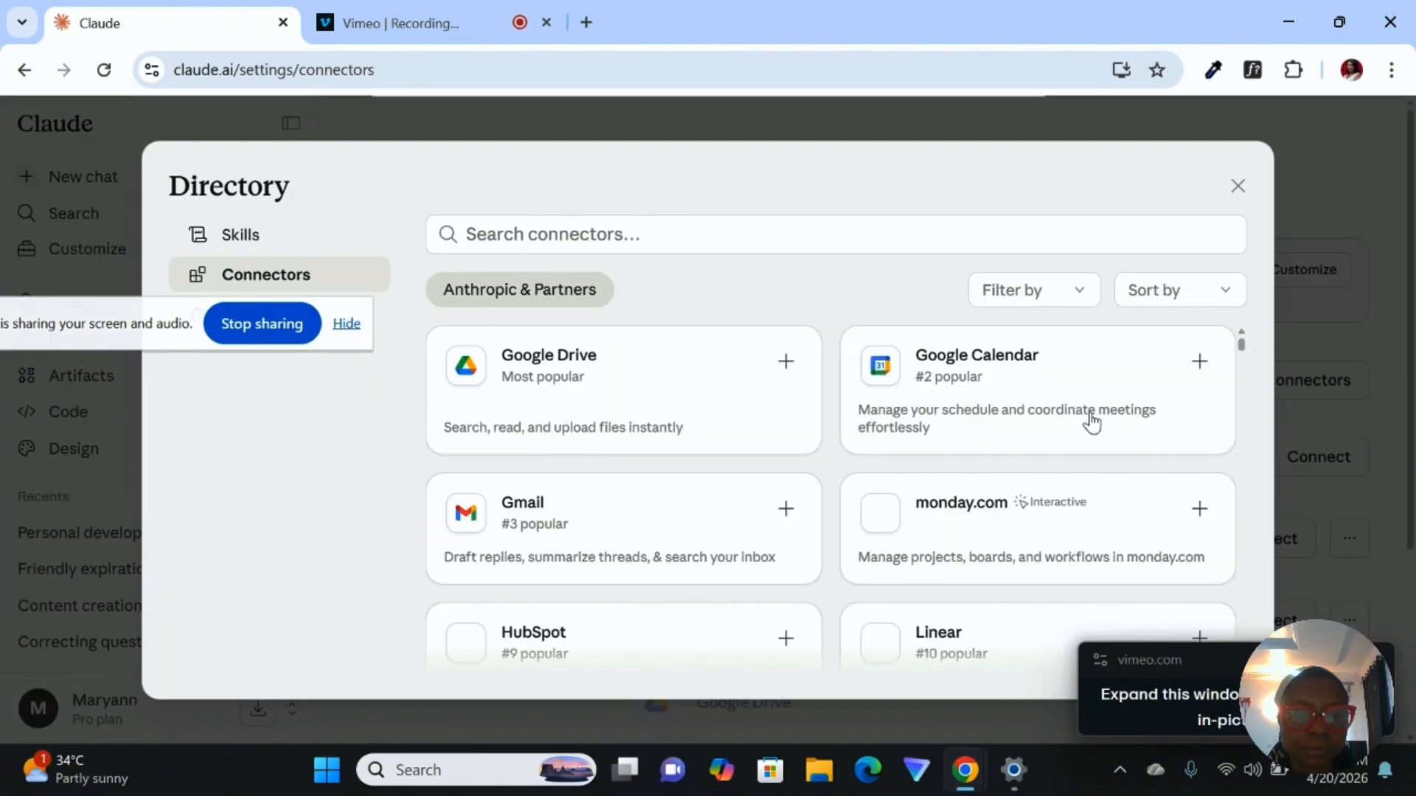
pyautogui.click(657, 241)
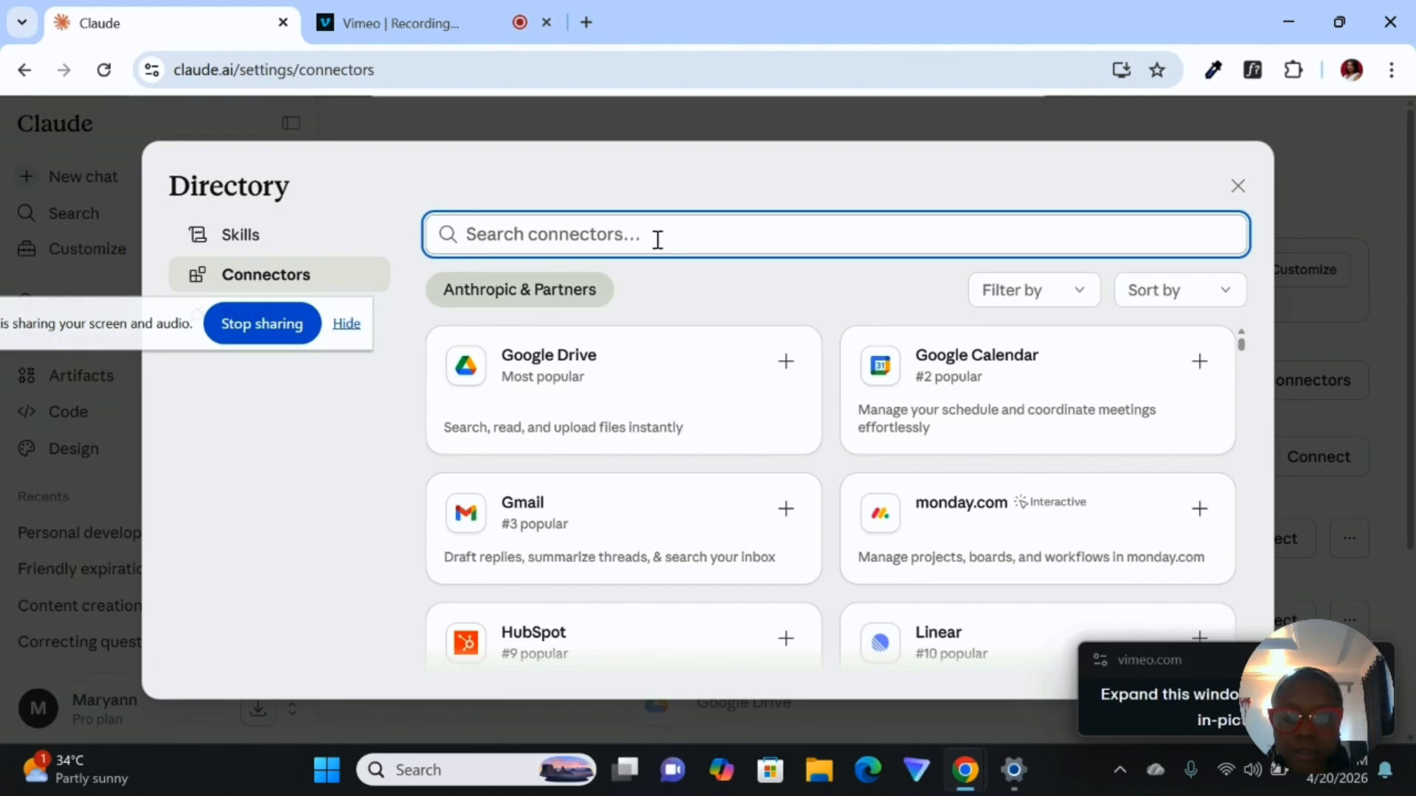
pyautogui.write('k')
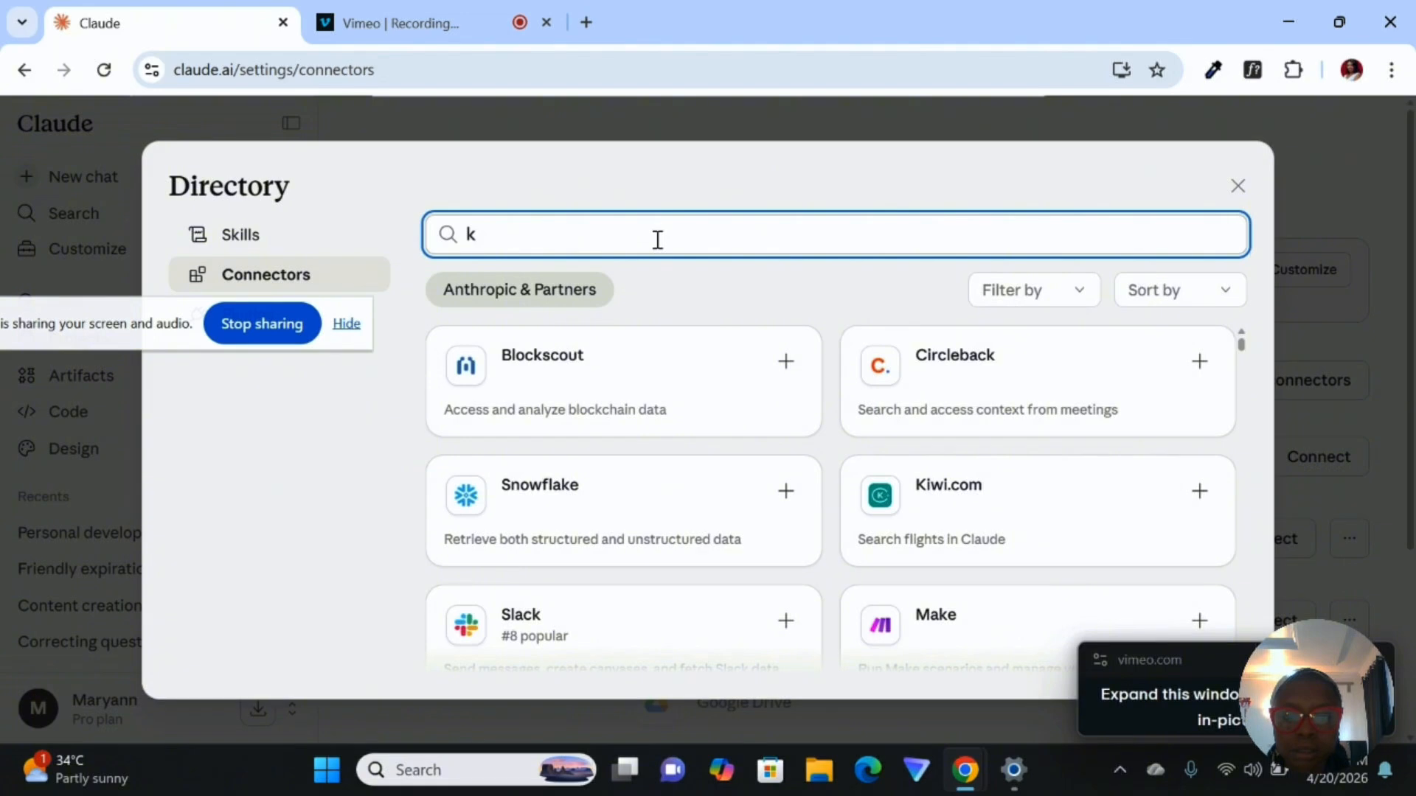
pyautogui.write('la')
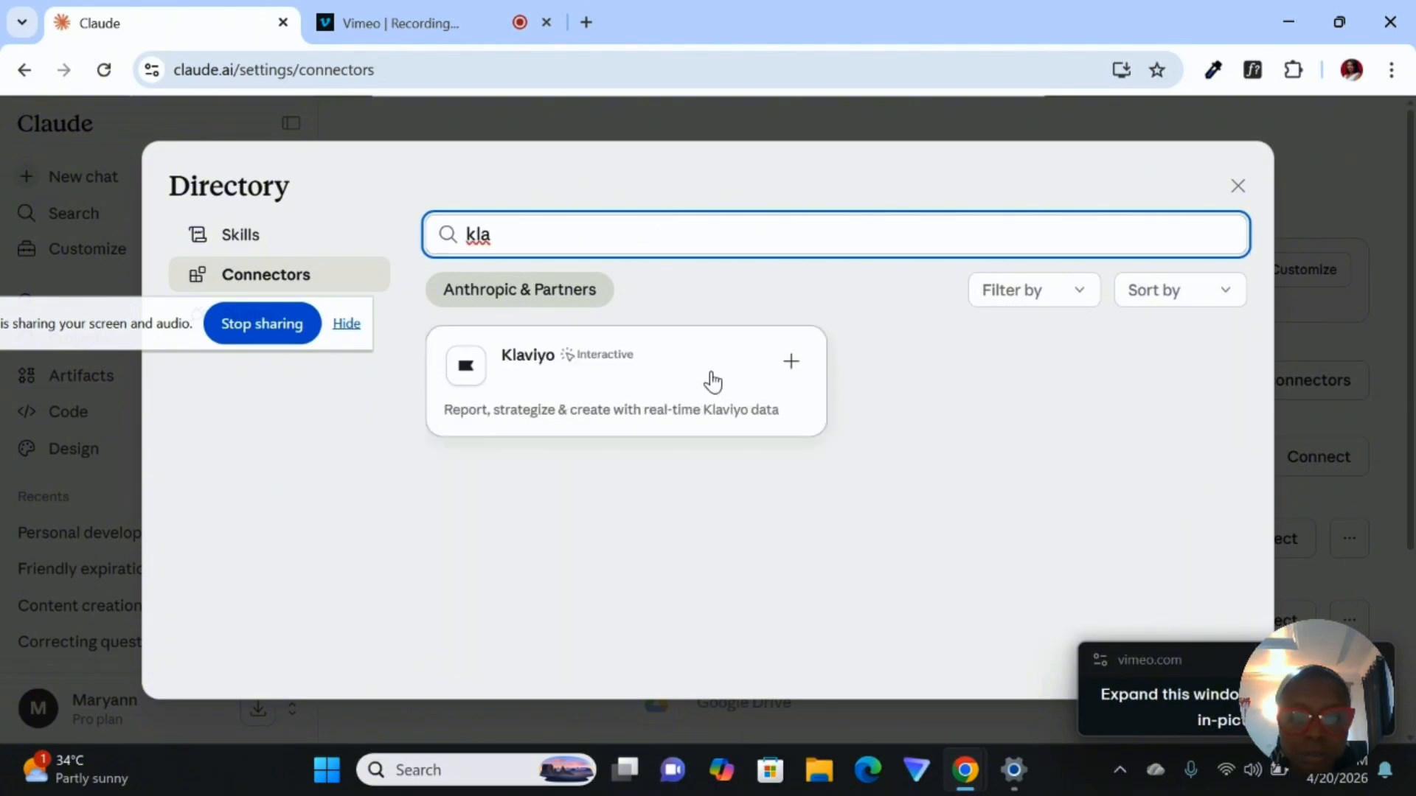
pyautogui.click(711, 373)
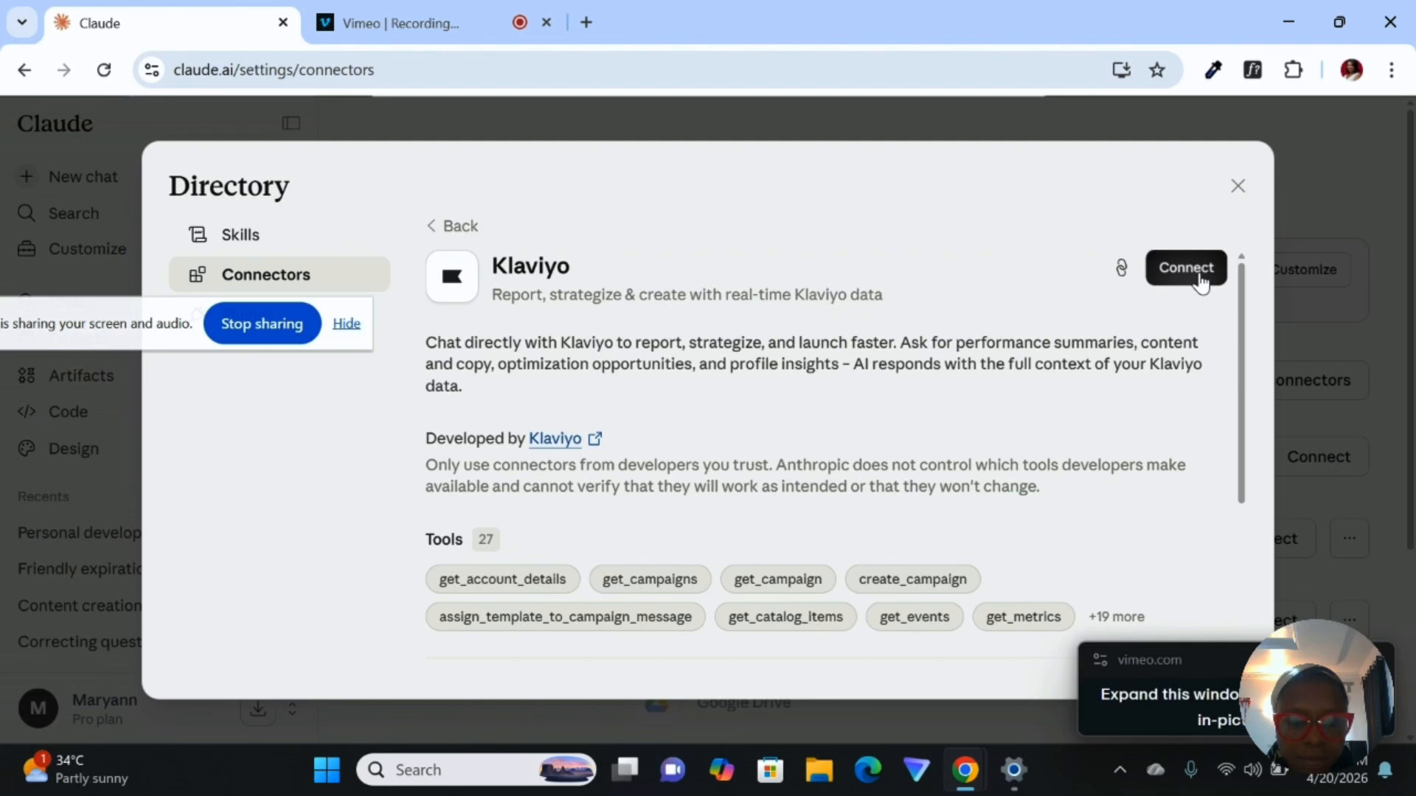
# - Connect Klaviyo, approving Claude's access request and allowing the listed account permissions
pyautogui.click(1201, 279)
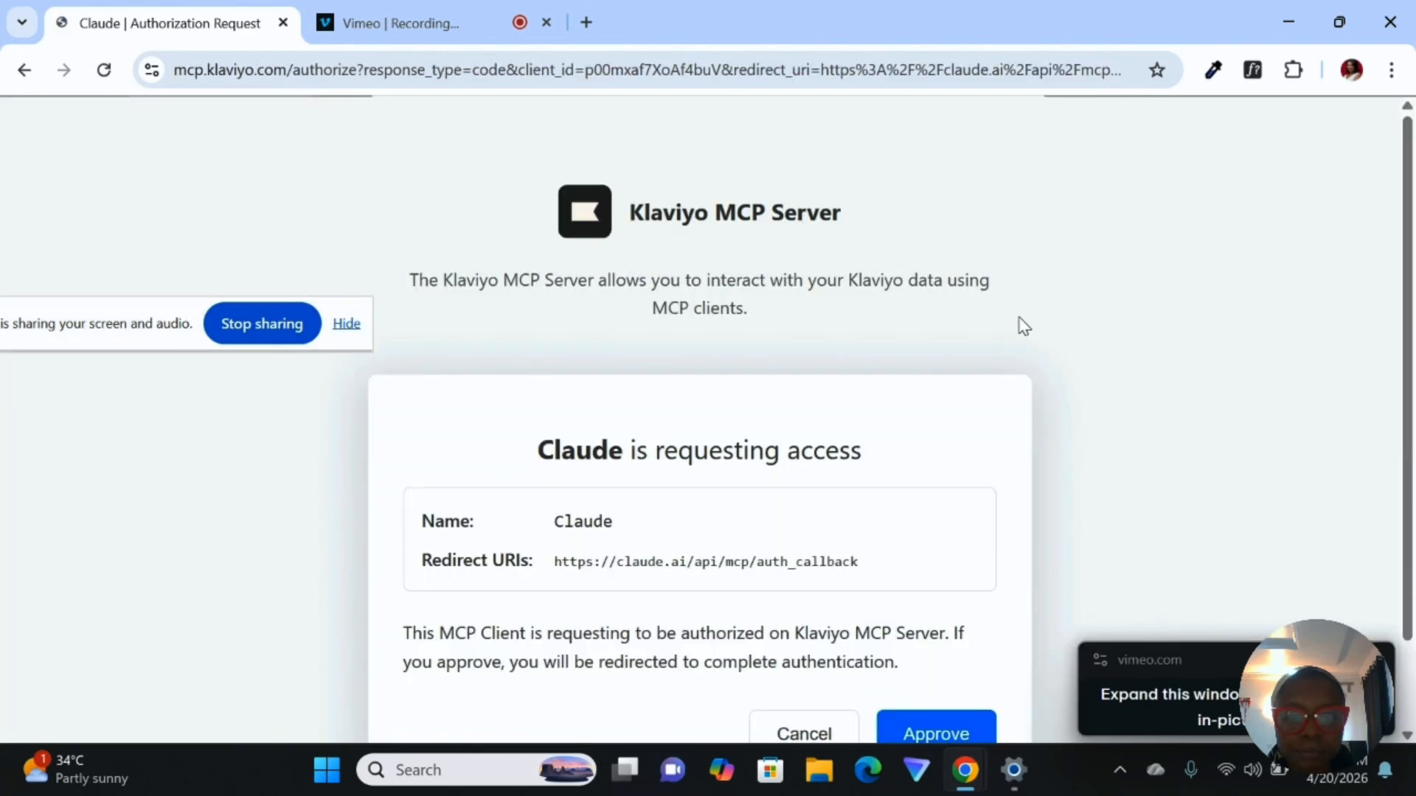
pyautogui.scroll(-2, 1406, 266)
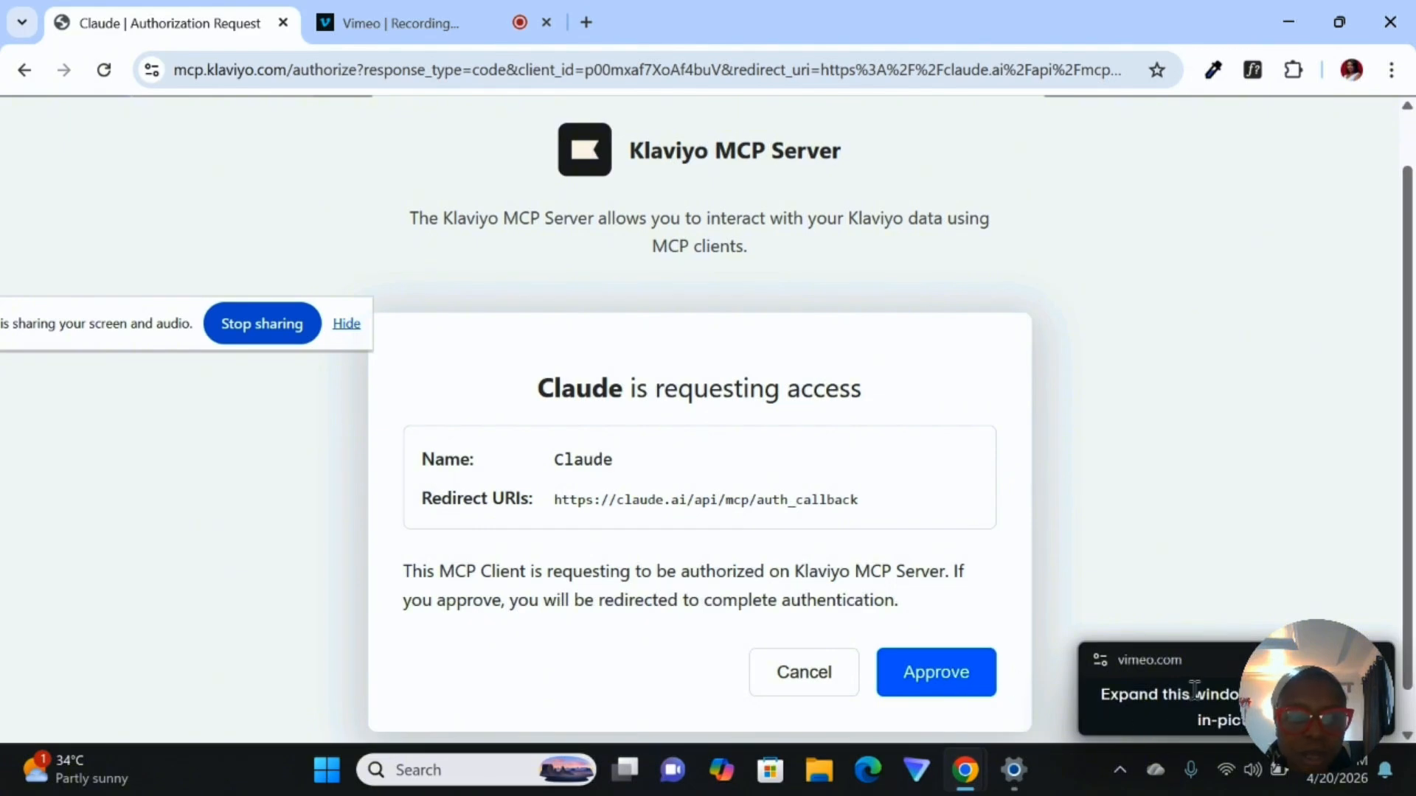
pyautogui.moveTo(1195, 689); pyautogui.dragTo(1195, 473)
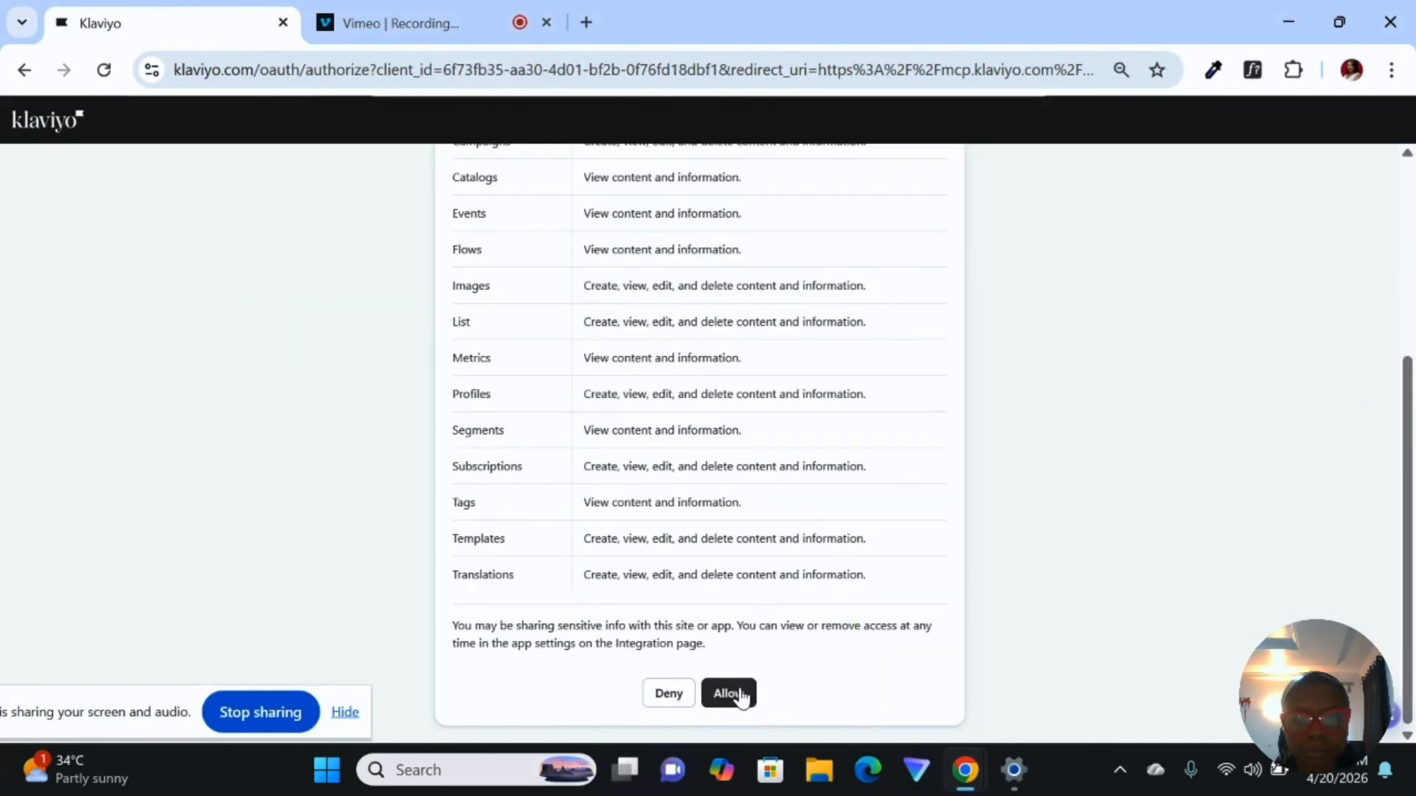
pyautogui.click(741, 695)
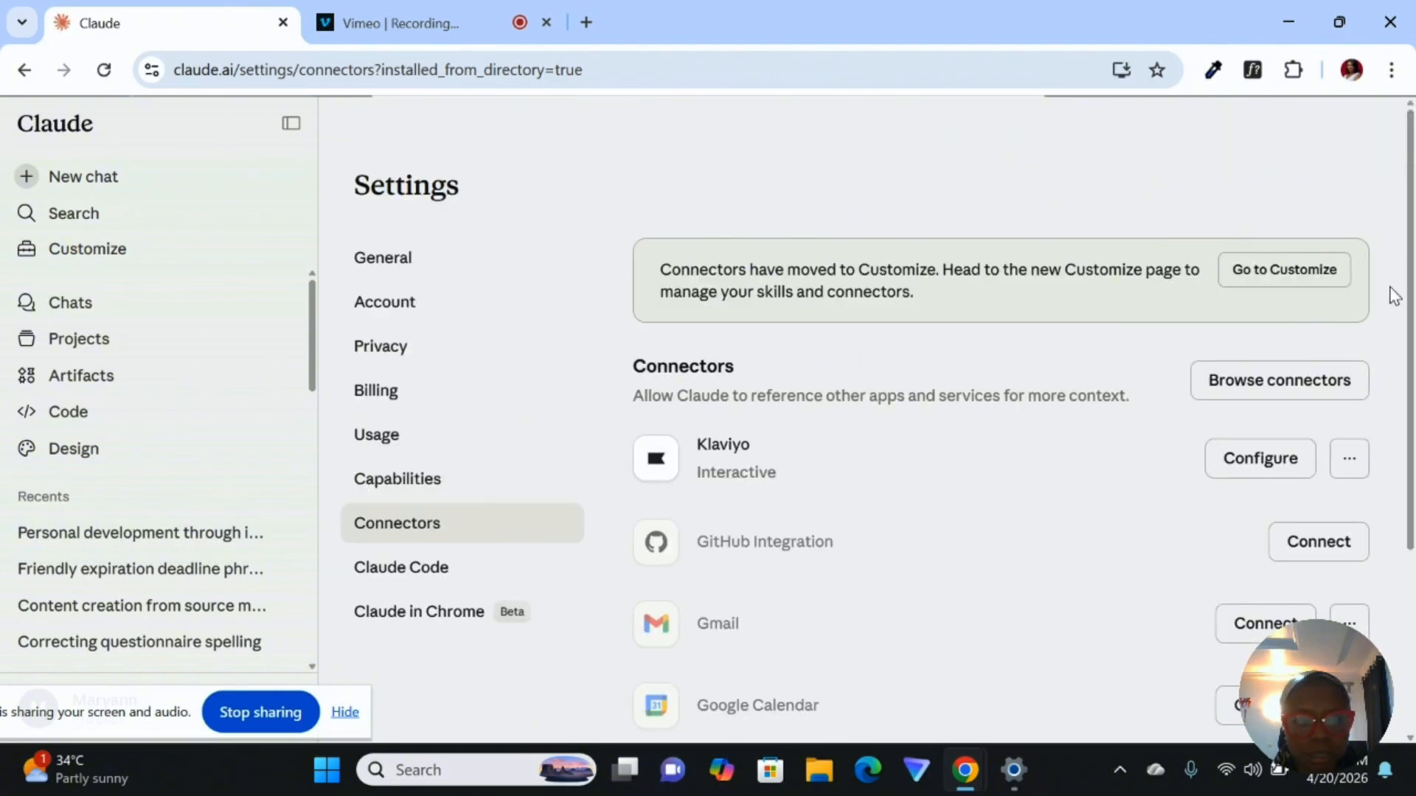
pyautogui.moveTo(1405, 347); pyautogui.dragTo(1414, 267)
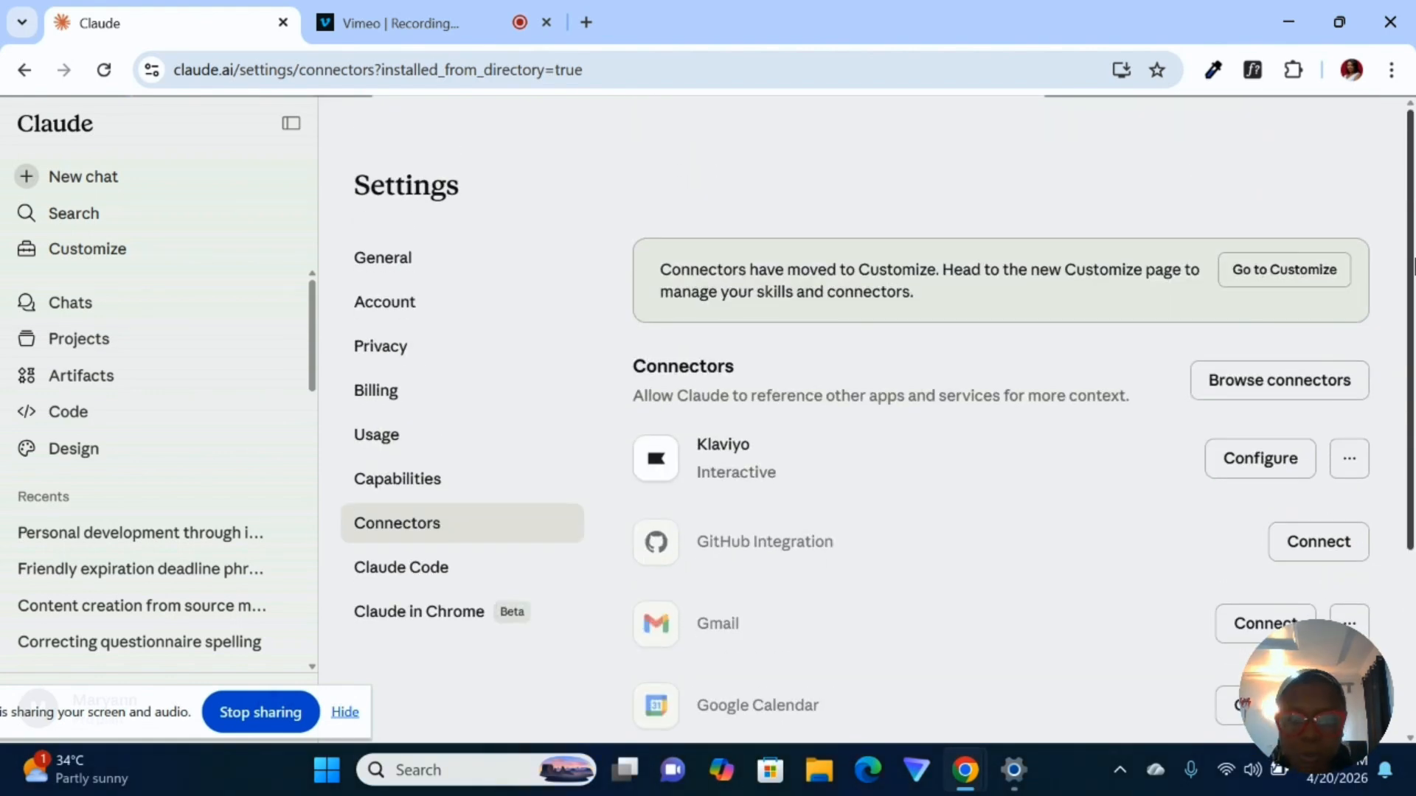
# - Start a new chat and check whether the Klaviyo connector is enabled for it
pyautogui.click(126, 300)
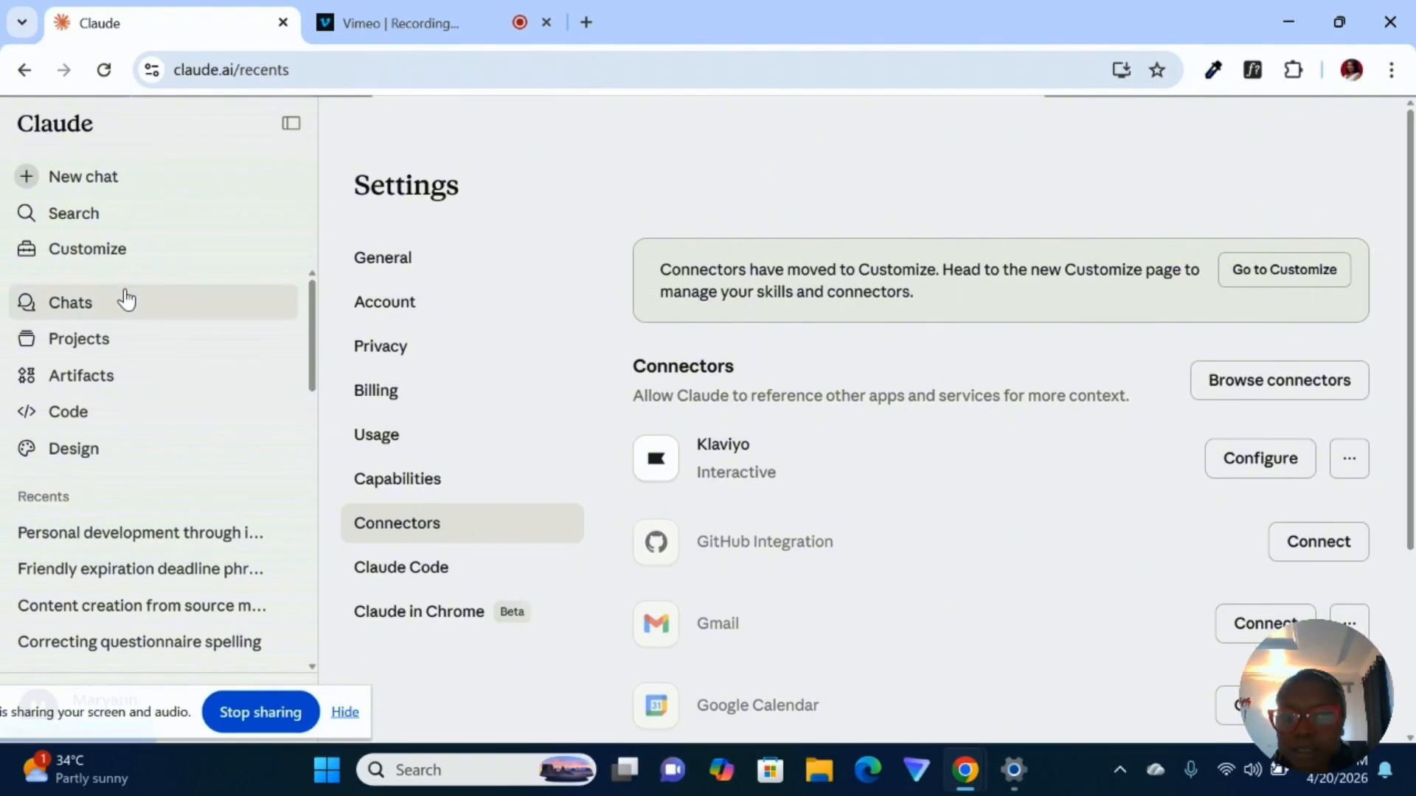
pyautogui.click(111, 190)
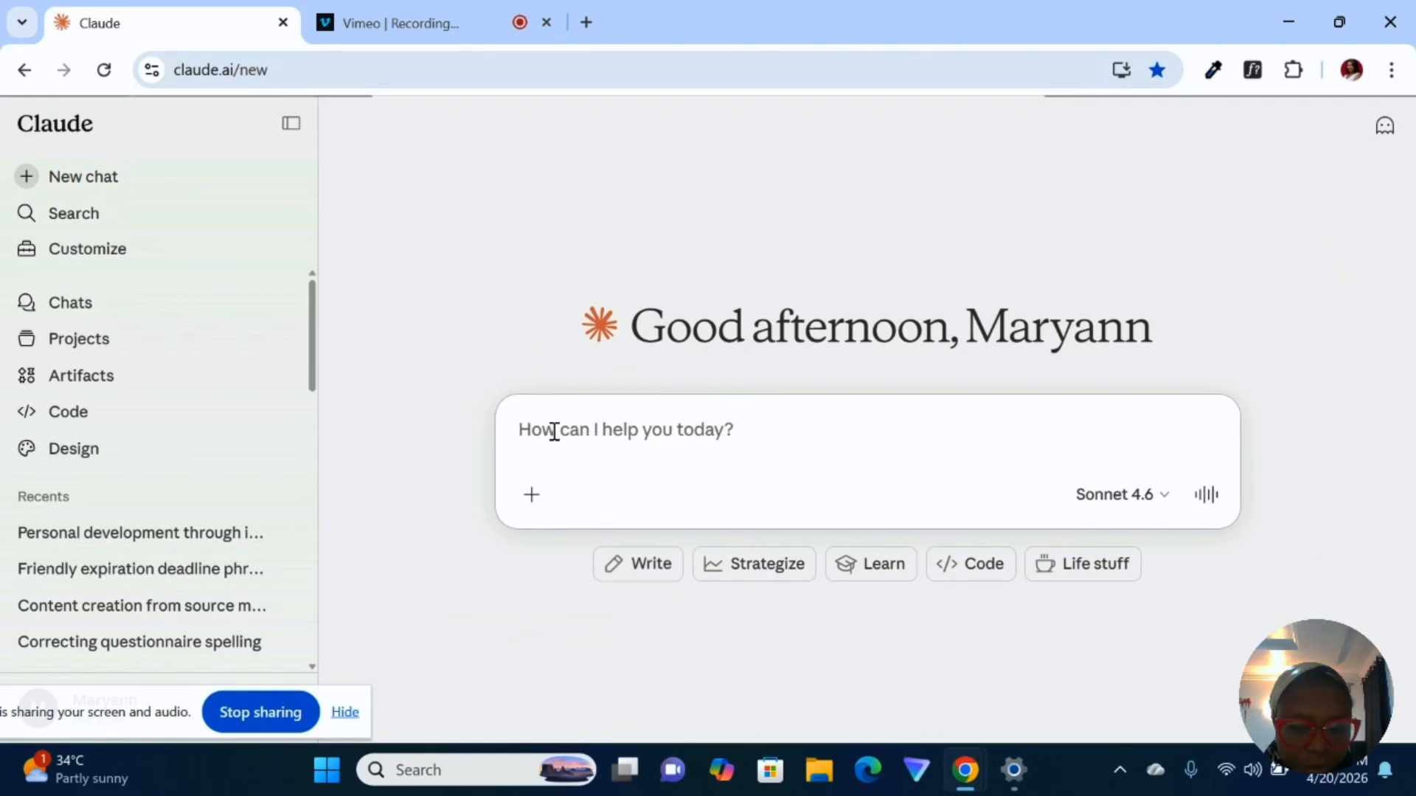
pyautogui.click(530, 498)
pyautogui.moveTo(632, 325)
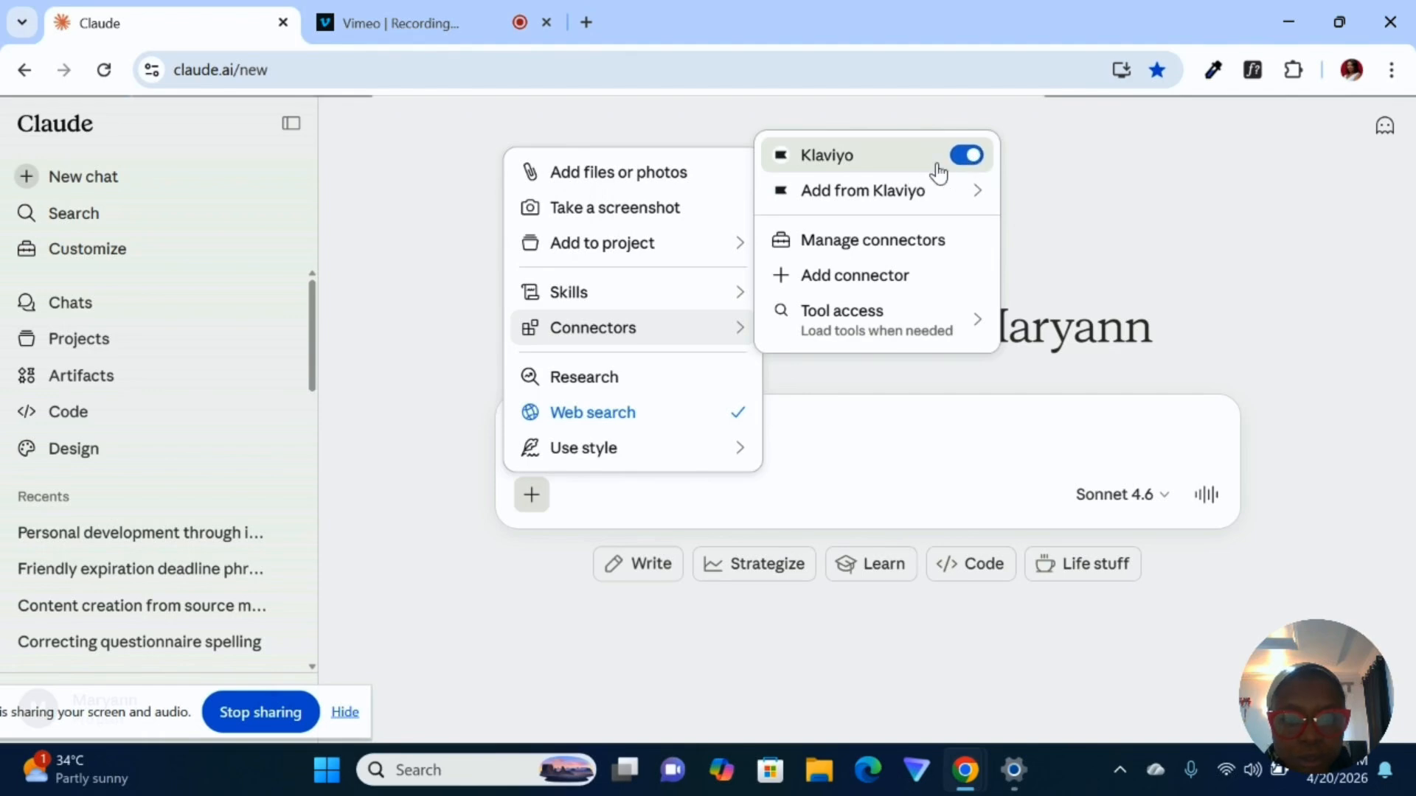
pyautogui.click(837, 438)
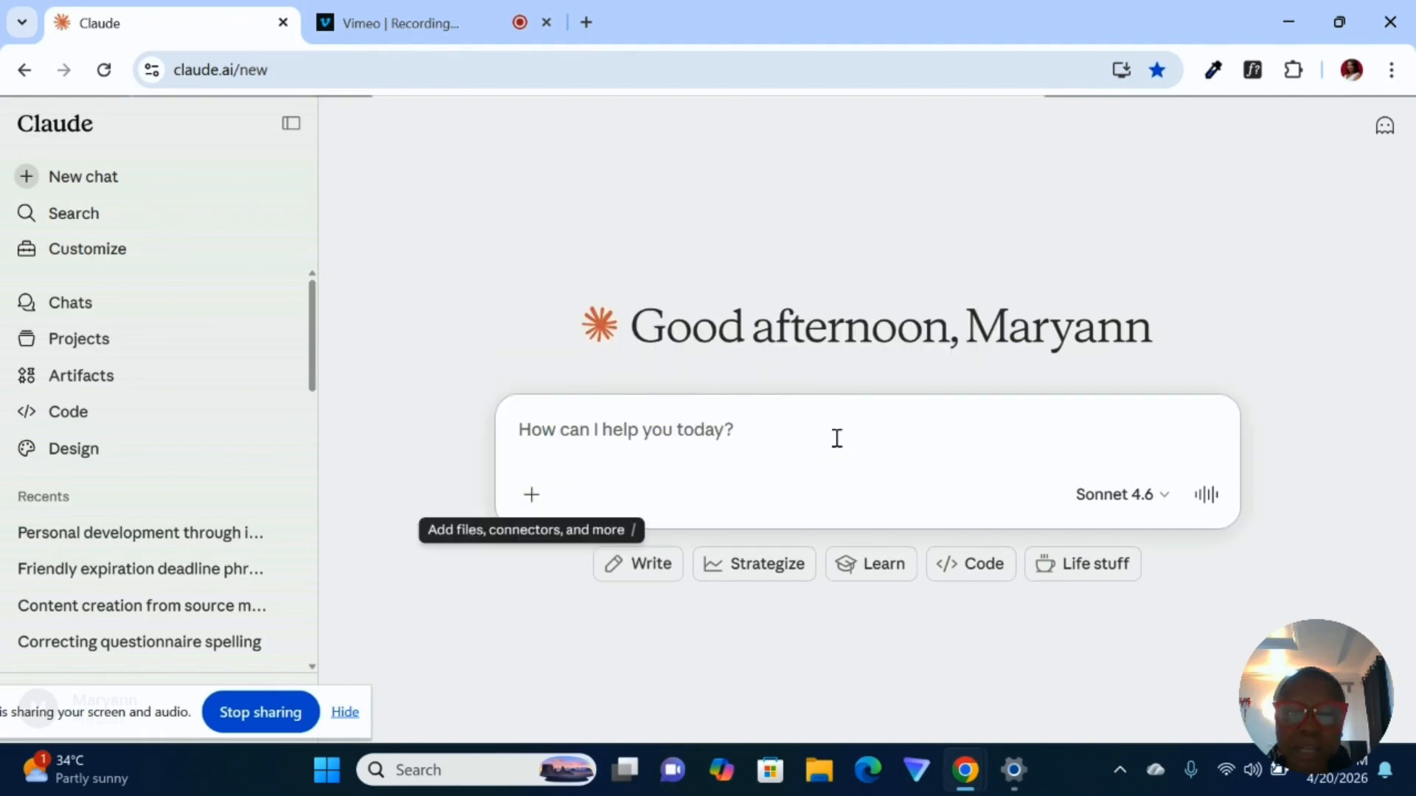
# - Write the prompt opening "I want to know how well my email list has grown overtime in the last six months."
pyautogui.click(681, 434)
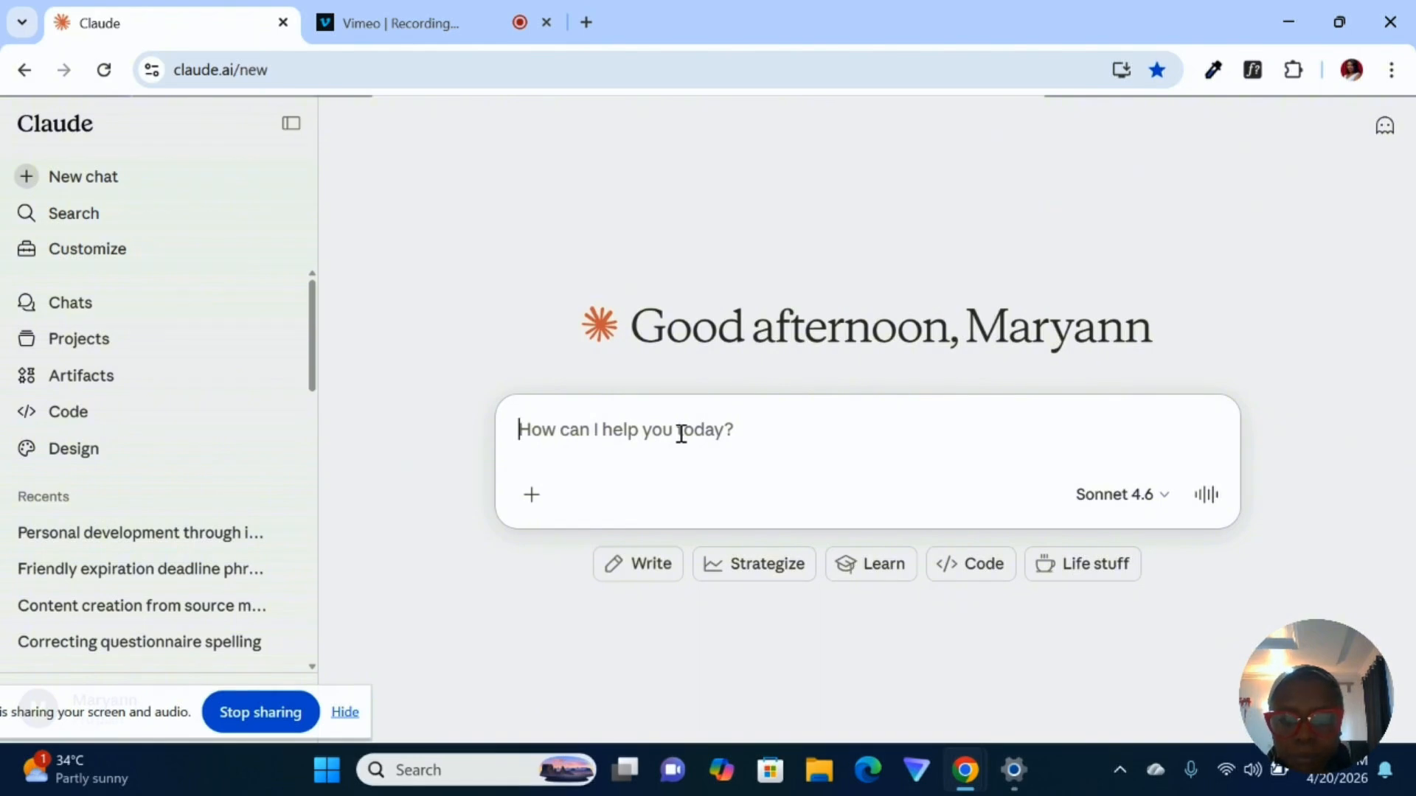
pyautogui.write('I want to ')
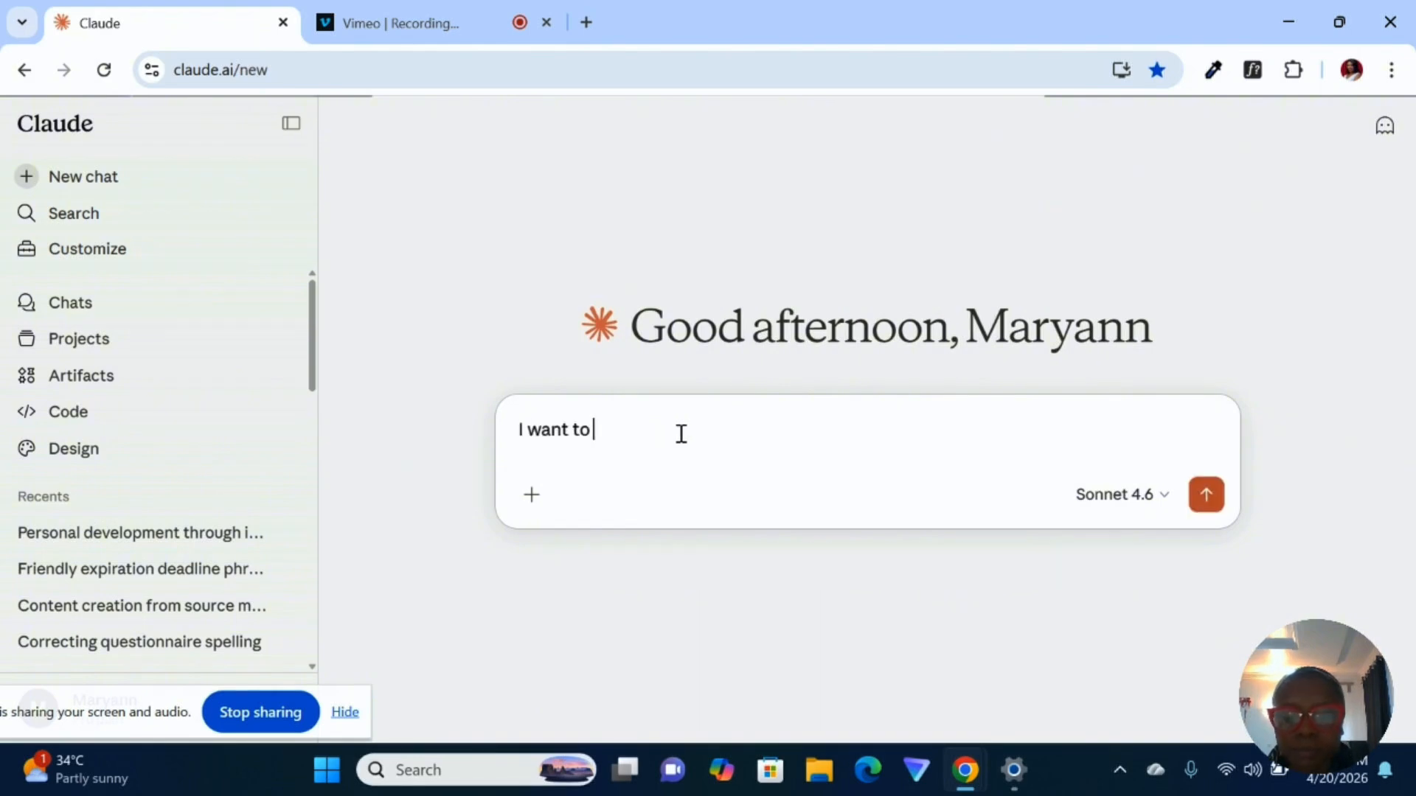
pyautogui.write('know how well')
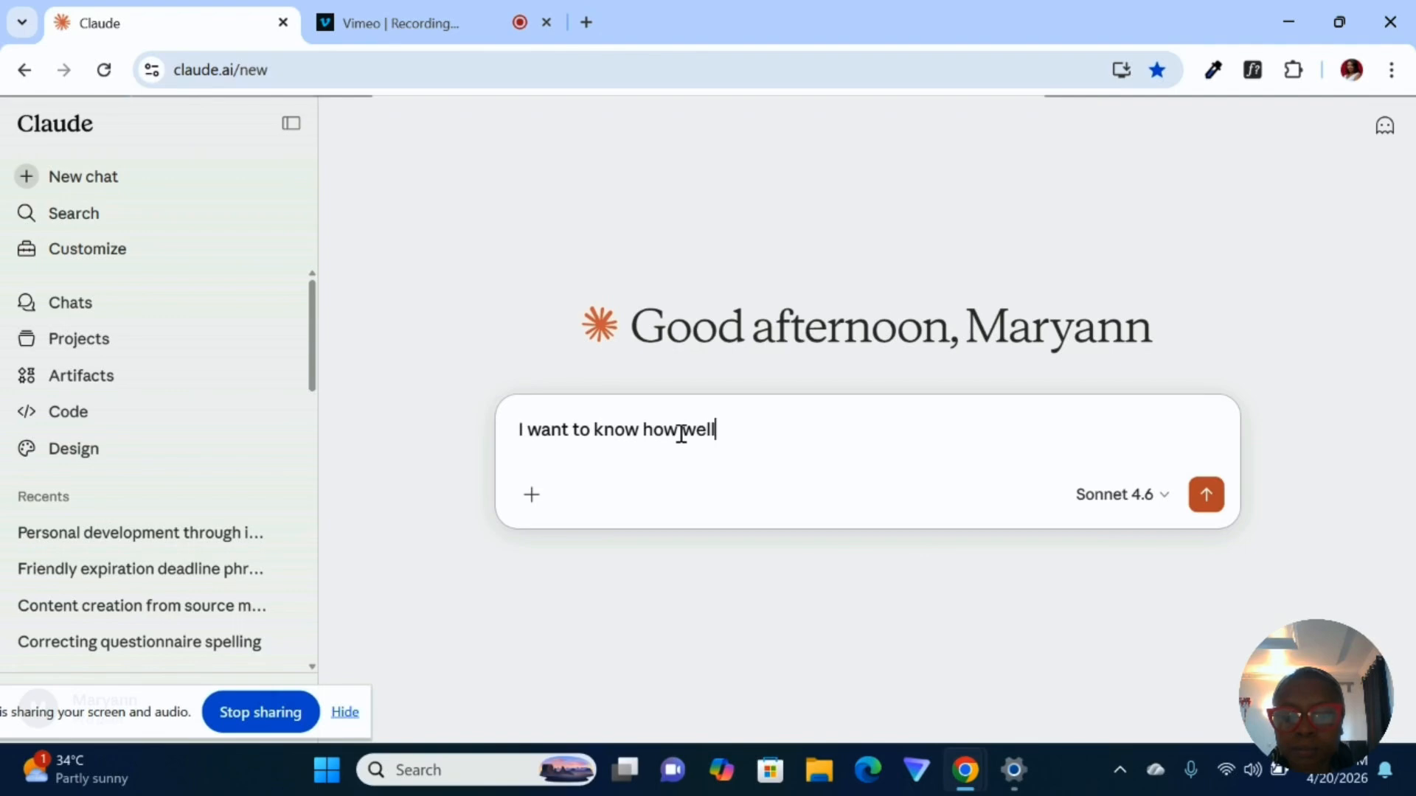
pyautogui.write(' my emai')
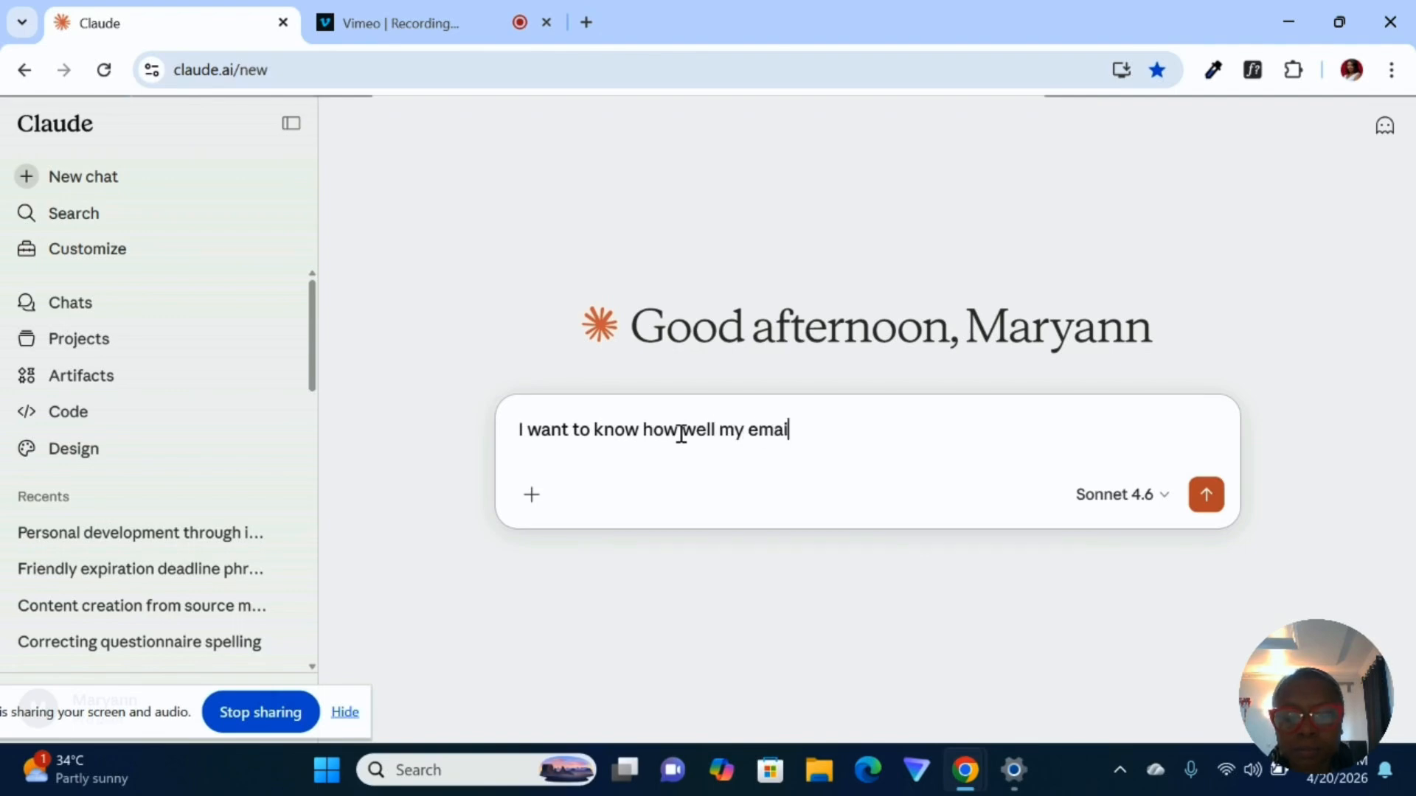
pyautogui.write('l list has')
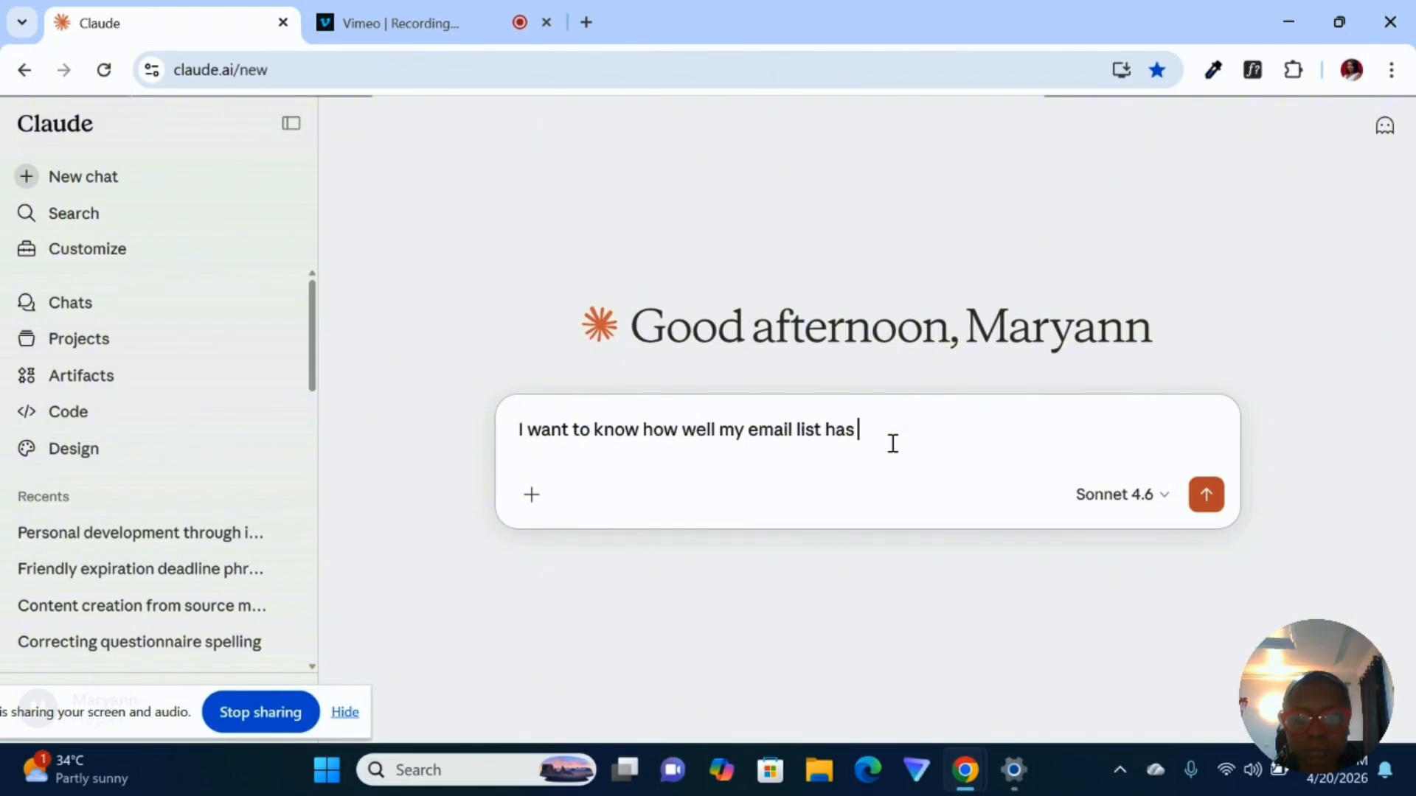
pyautogui.write(' grown')
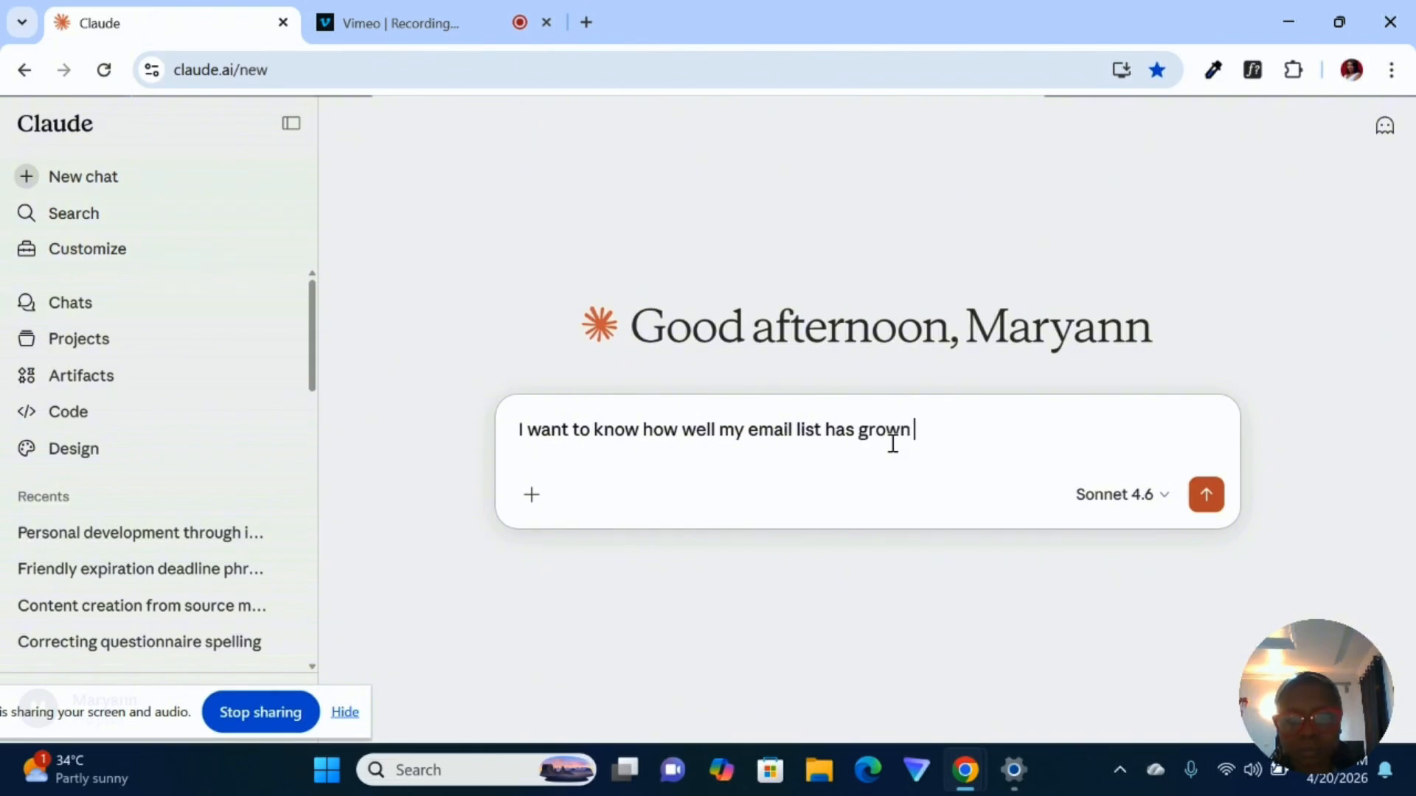
pyautogui.write(' overtime in')
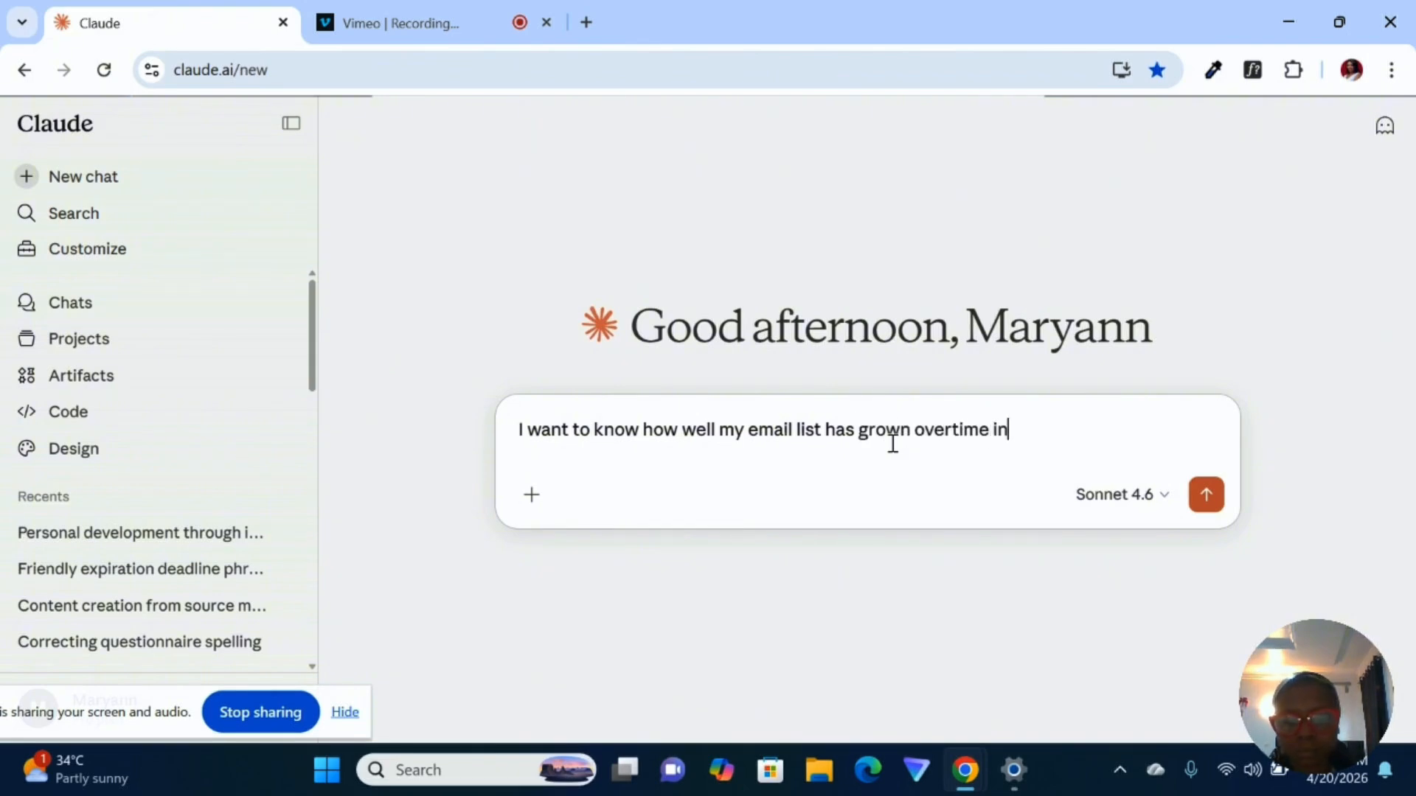
pyautogui.write(' the last sx')
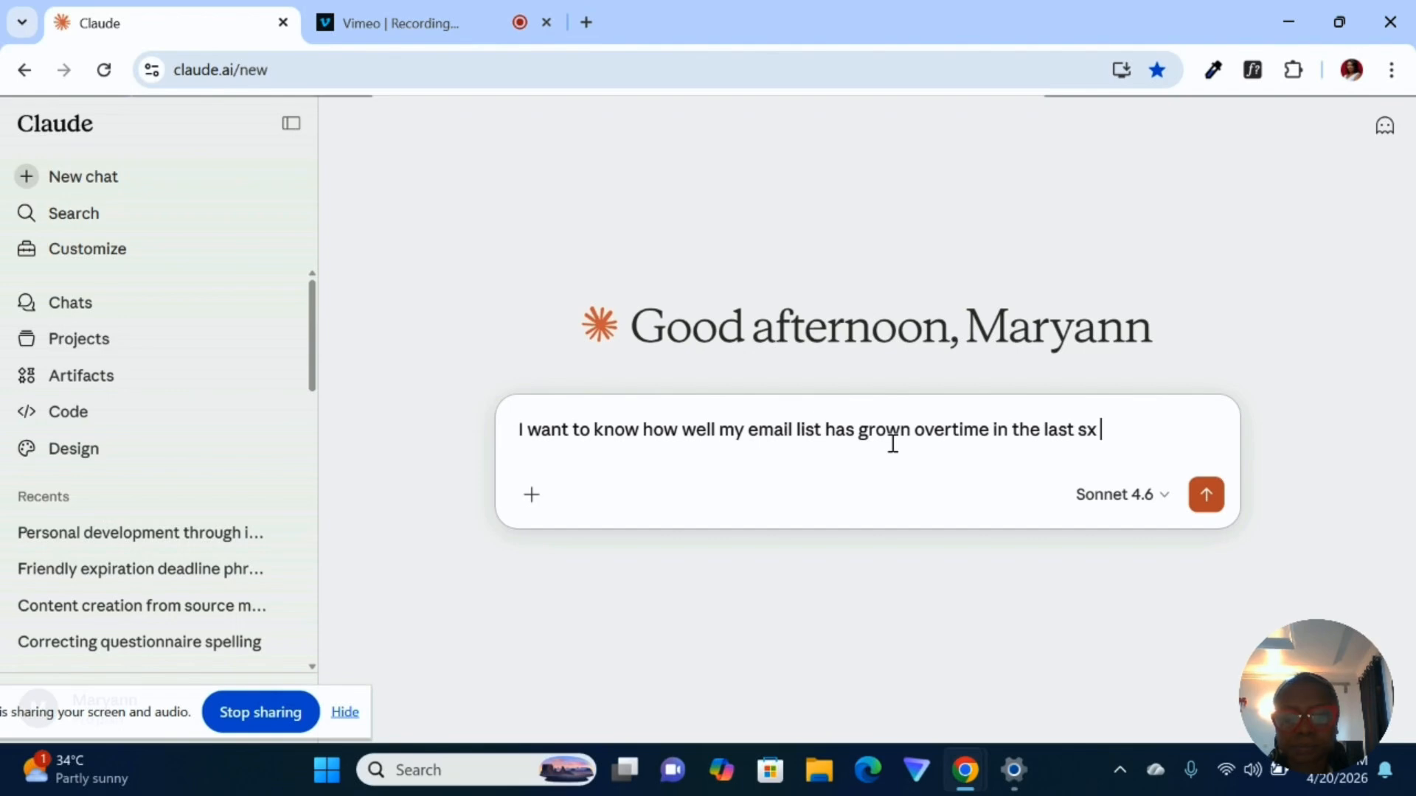
pyautogui.write('ix months.')
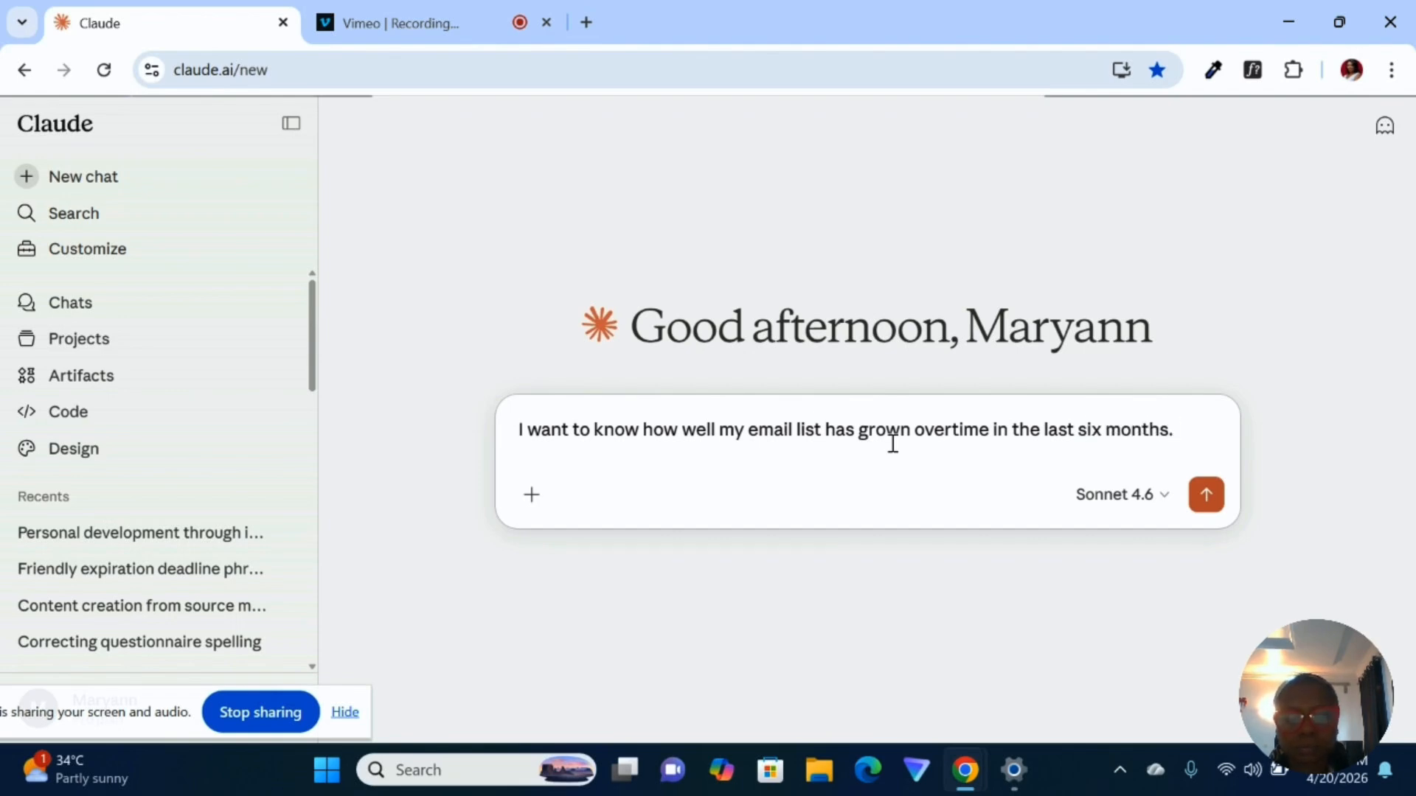
# - Finish the prompt with "give me an overview of my list growth per month from six months ago" and send it
pyautogui.write(' give me a')
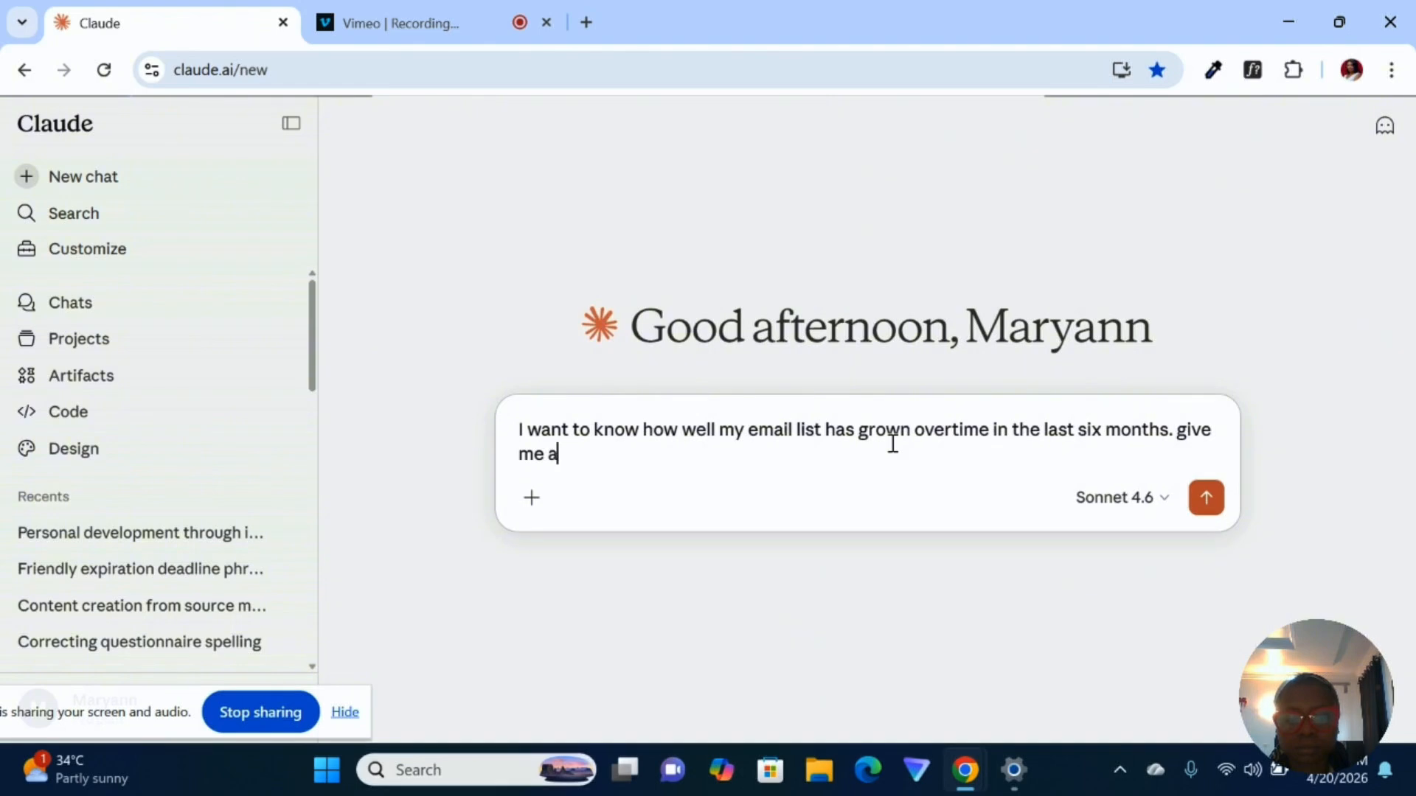
pyautogui.write('n overview ')
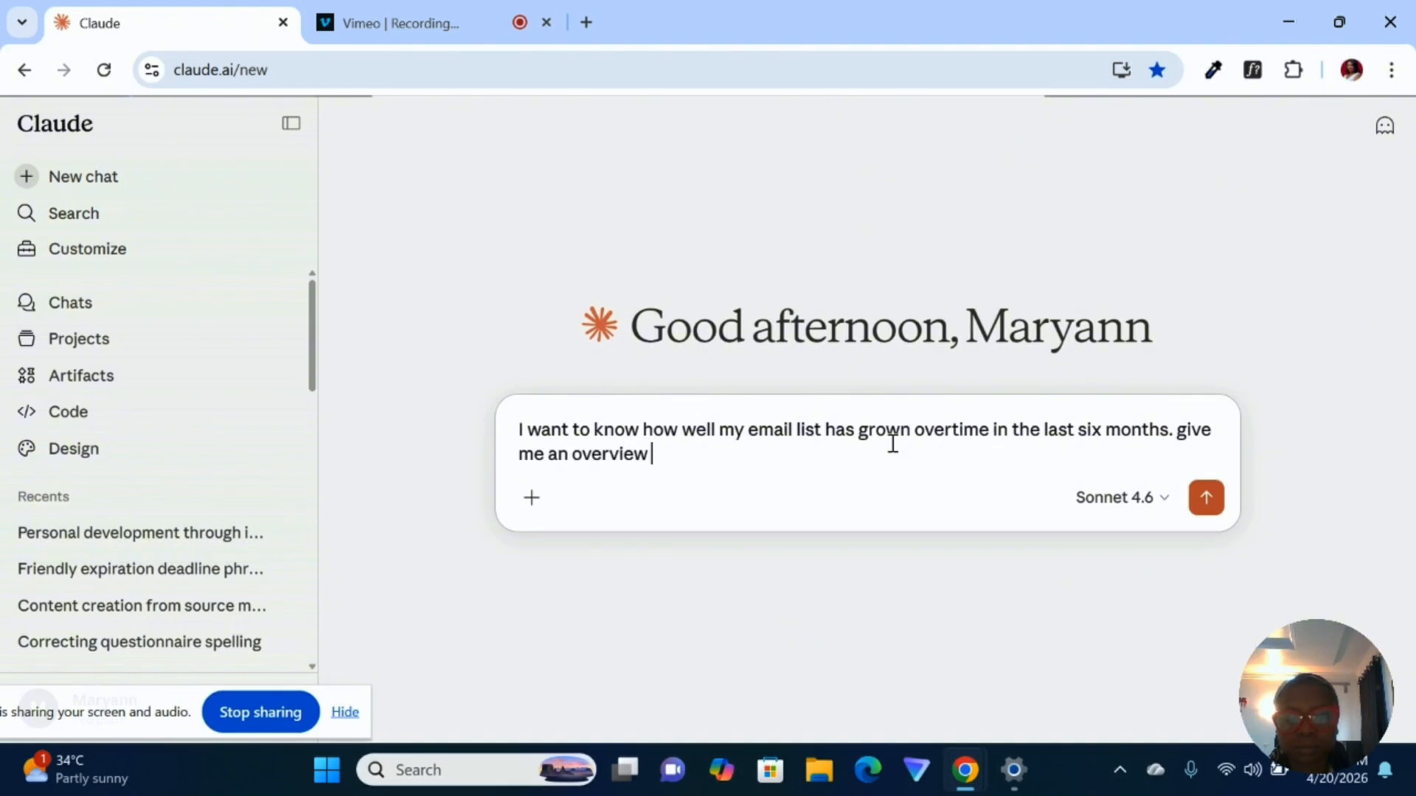
pyautogui.write('of my list')
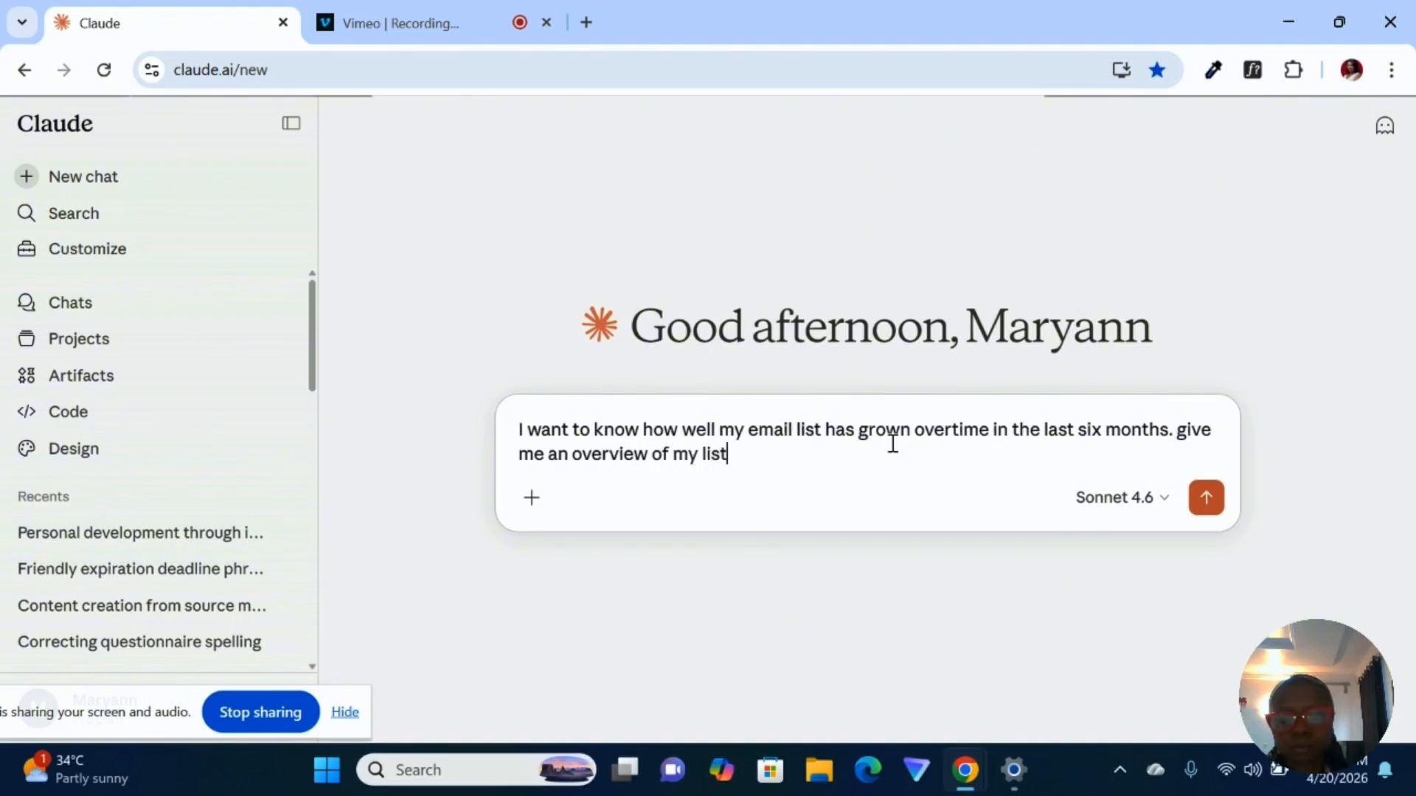
pyautogui.write(' growth')
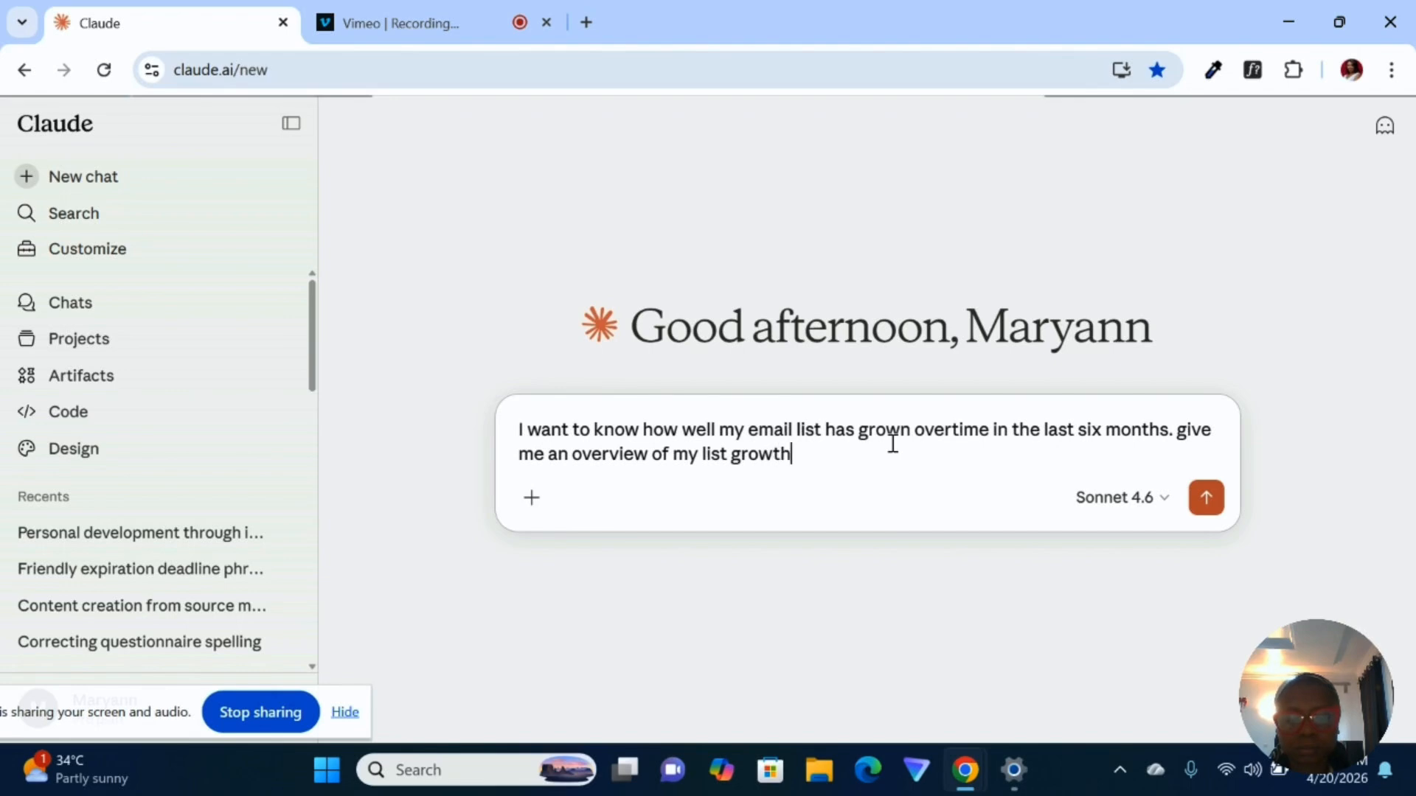
pyautogui.write(' per month')
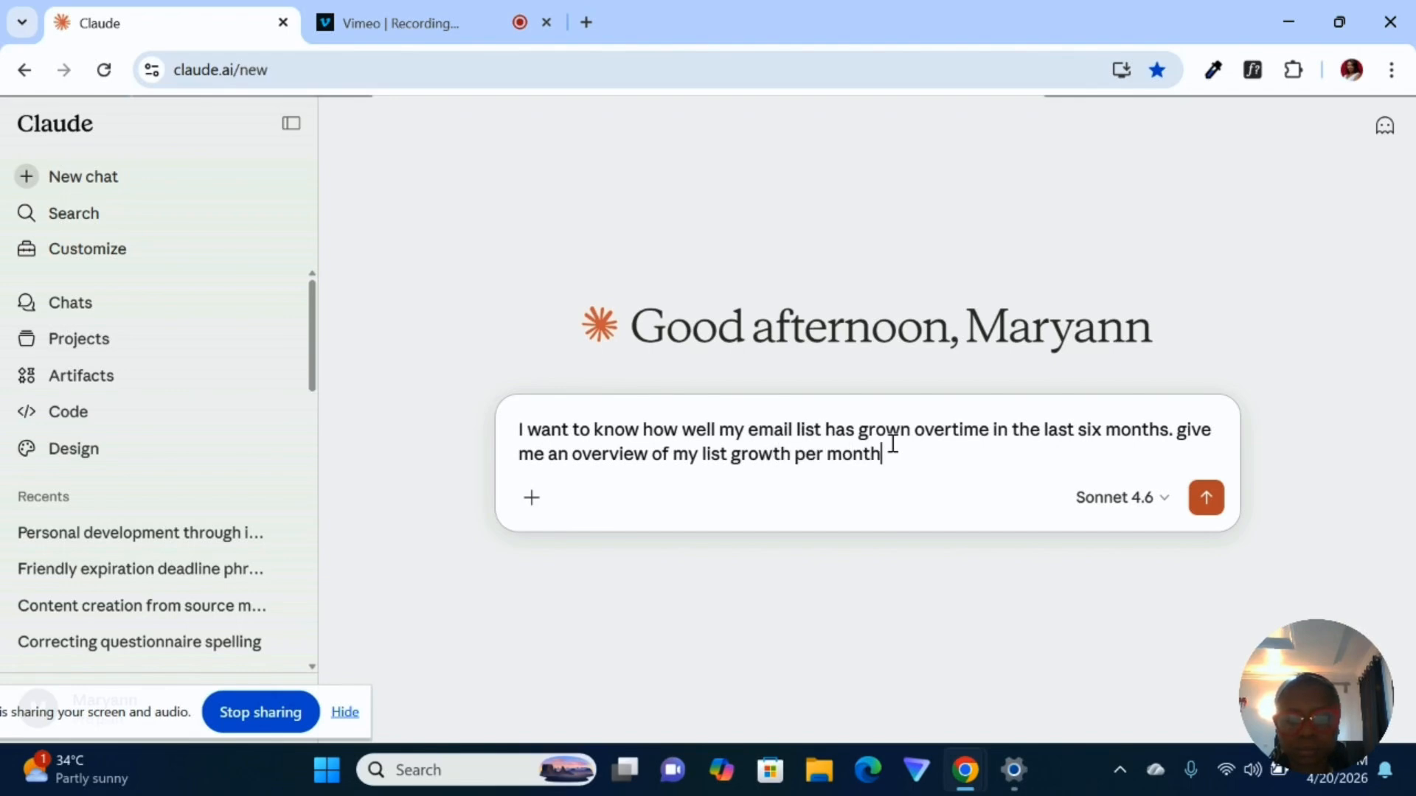
pyautogui.write(' from six mo')
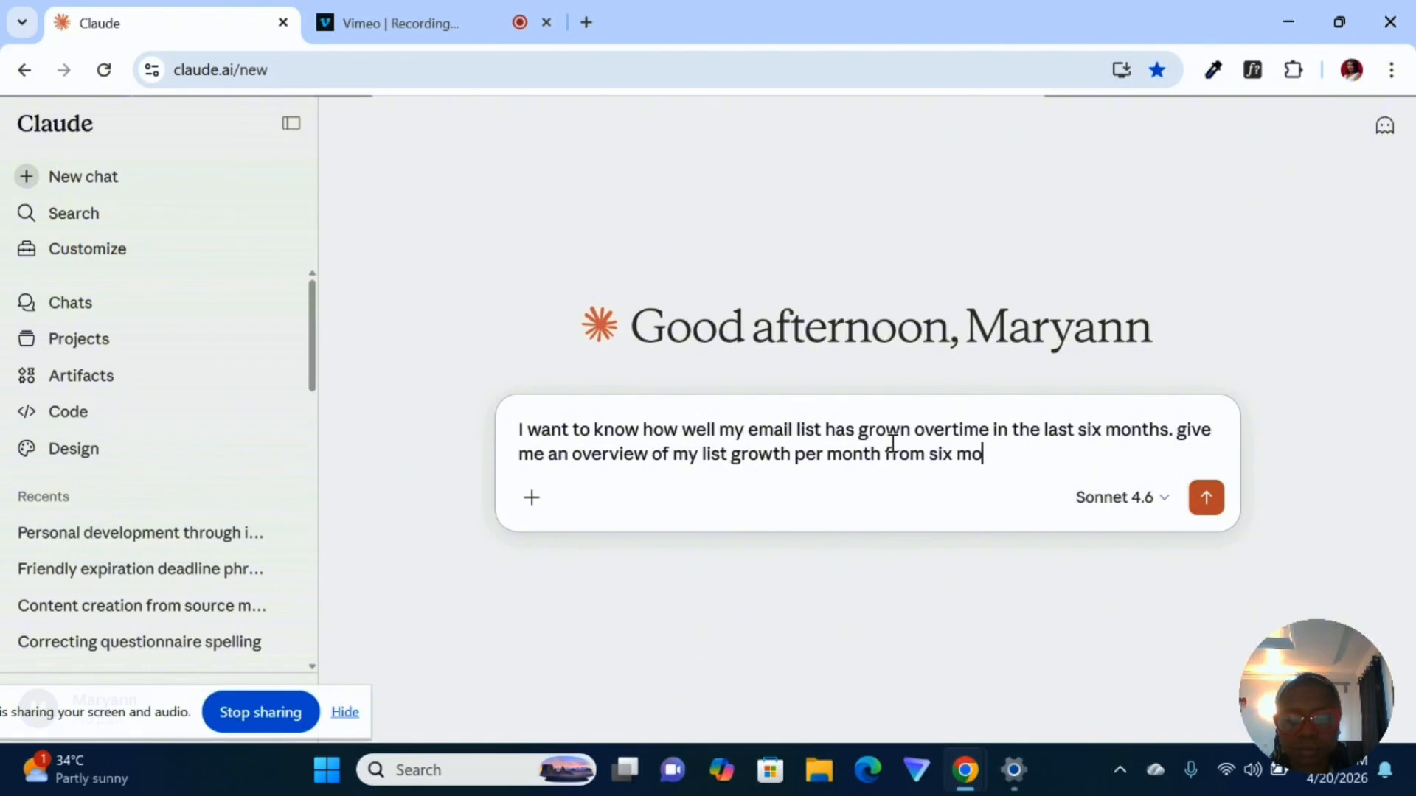
pyautogui.write('nths ago')
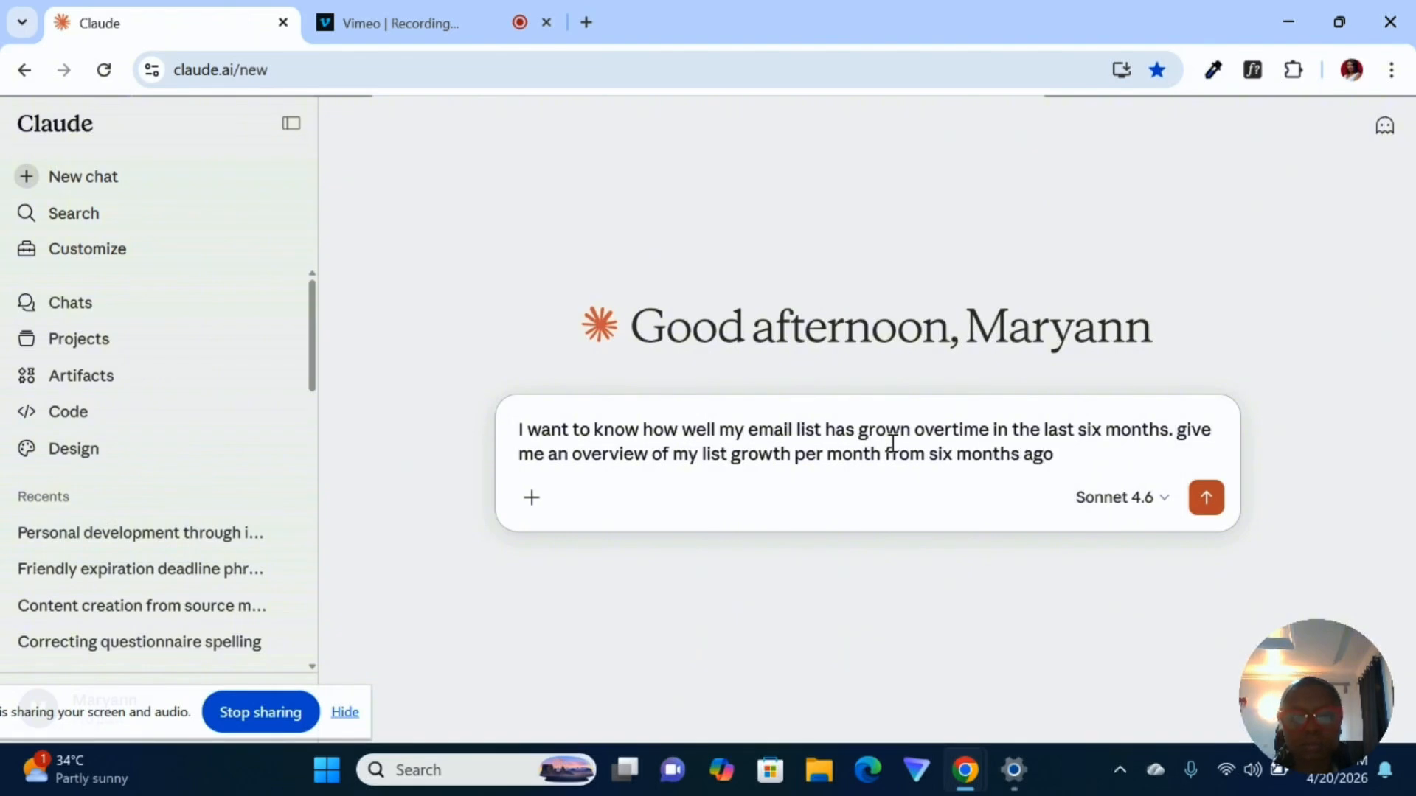
pyautogui.press('Return')
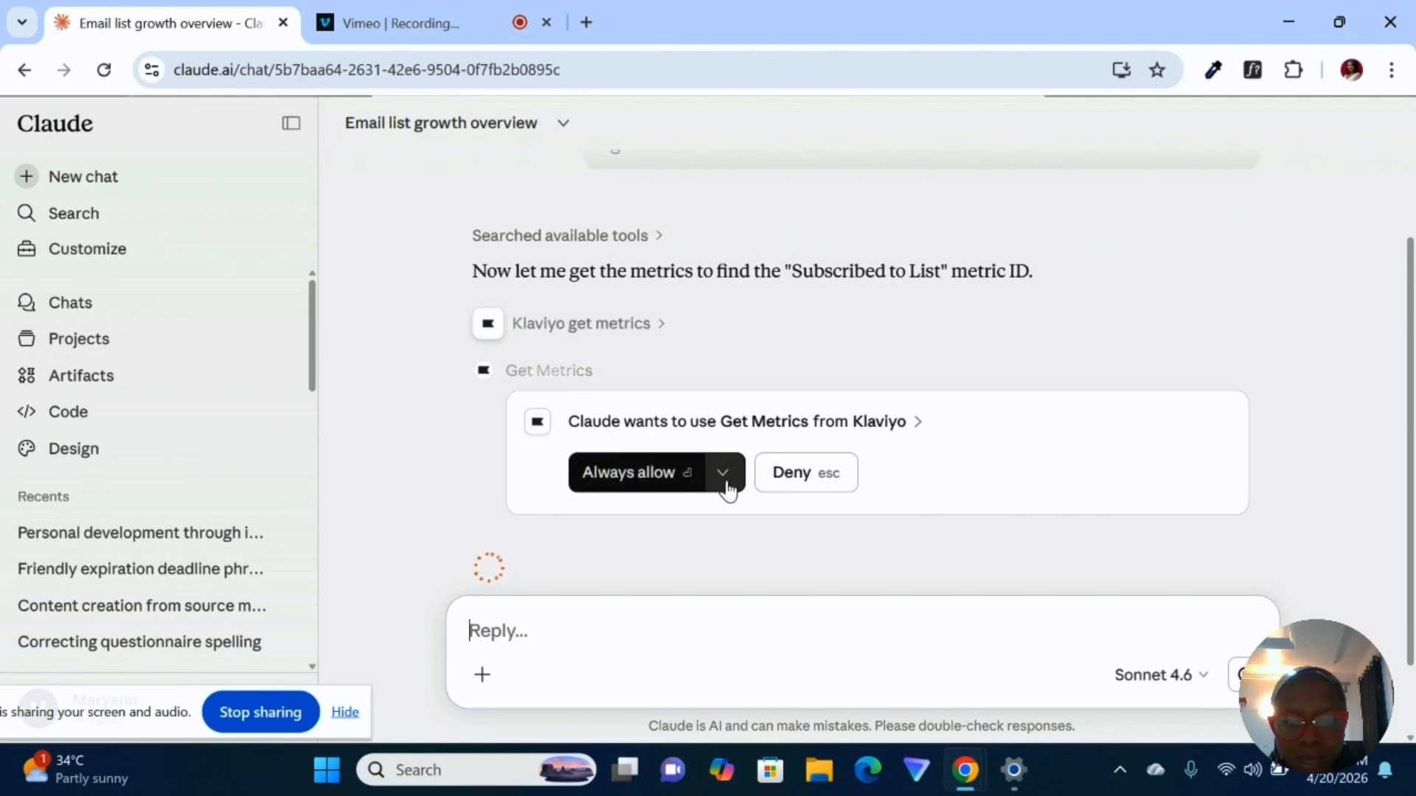
# - Check the permission choices for Klaviyo's Get Metrics tool and always allow Claude to use it
pyautogui.click(727, 479)
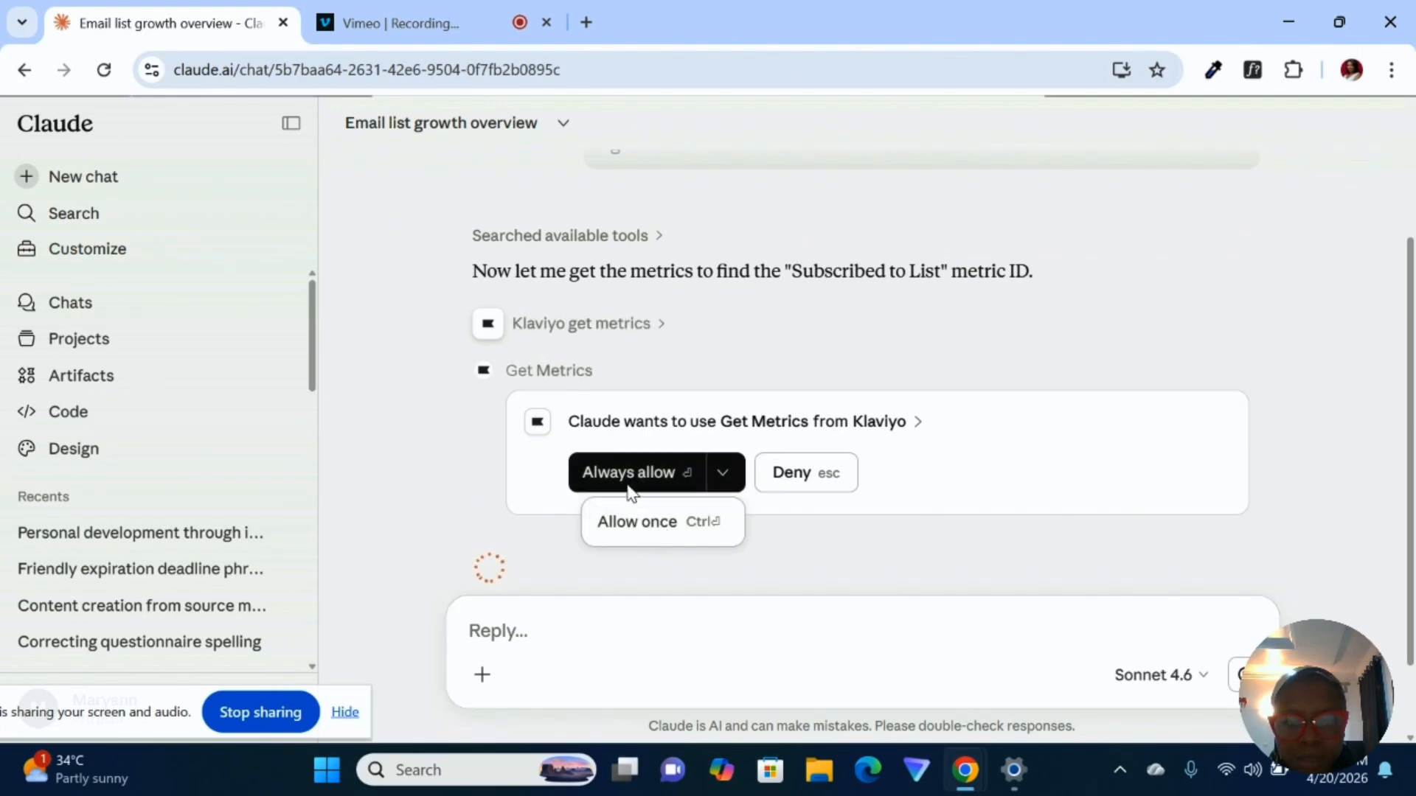
pyautogui.click(627, 487)
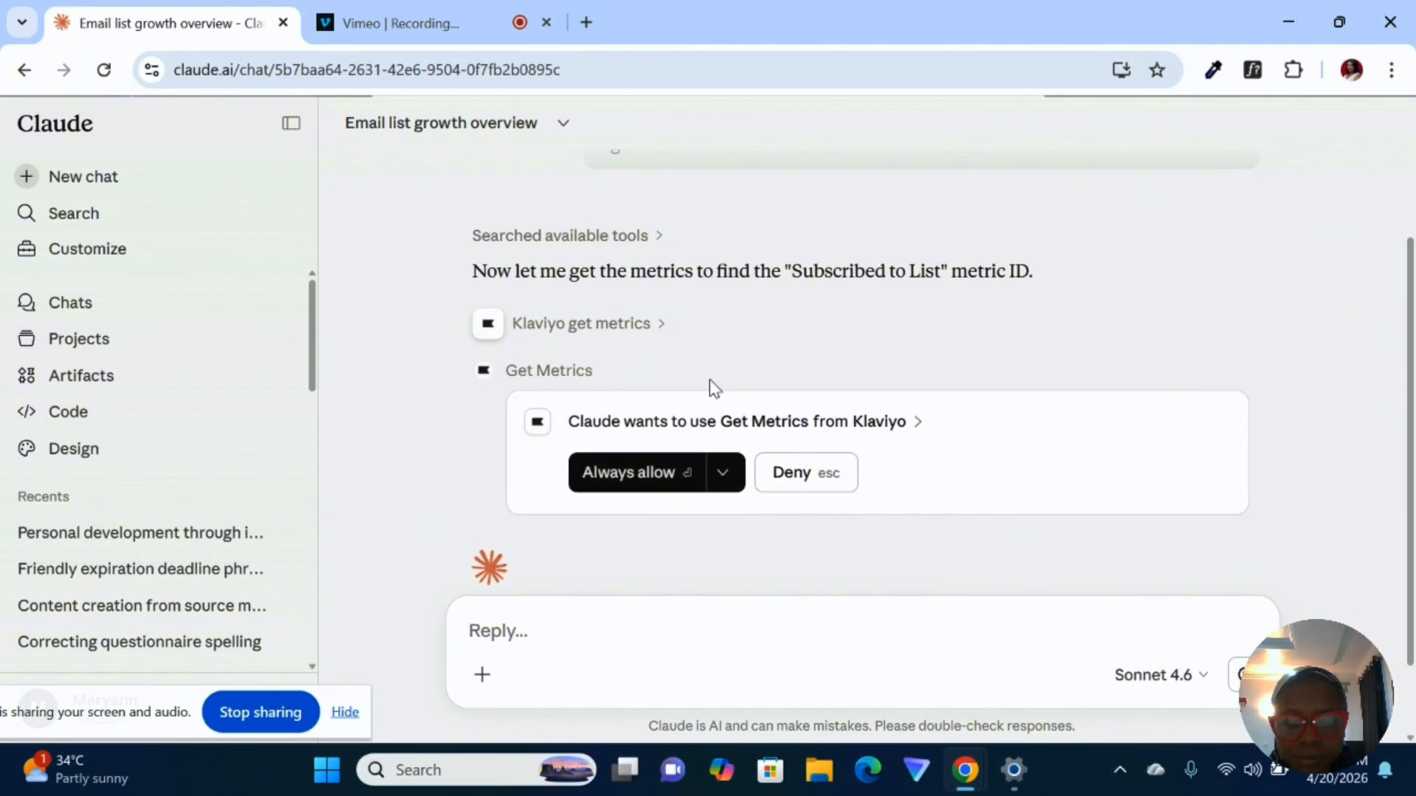
pyautogui.click(652, 476)
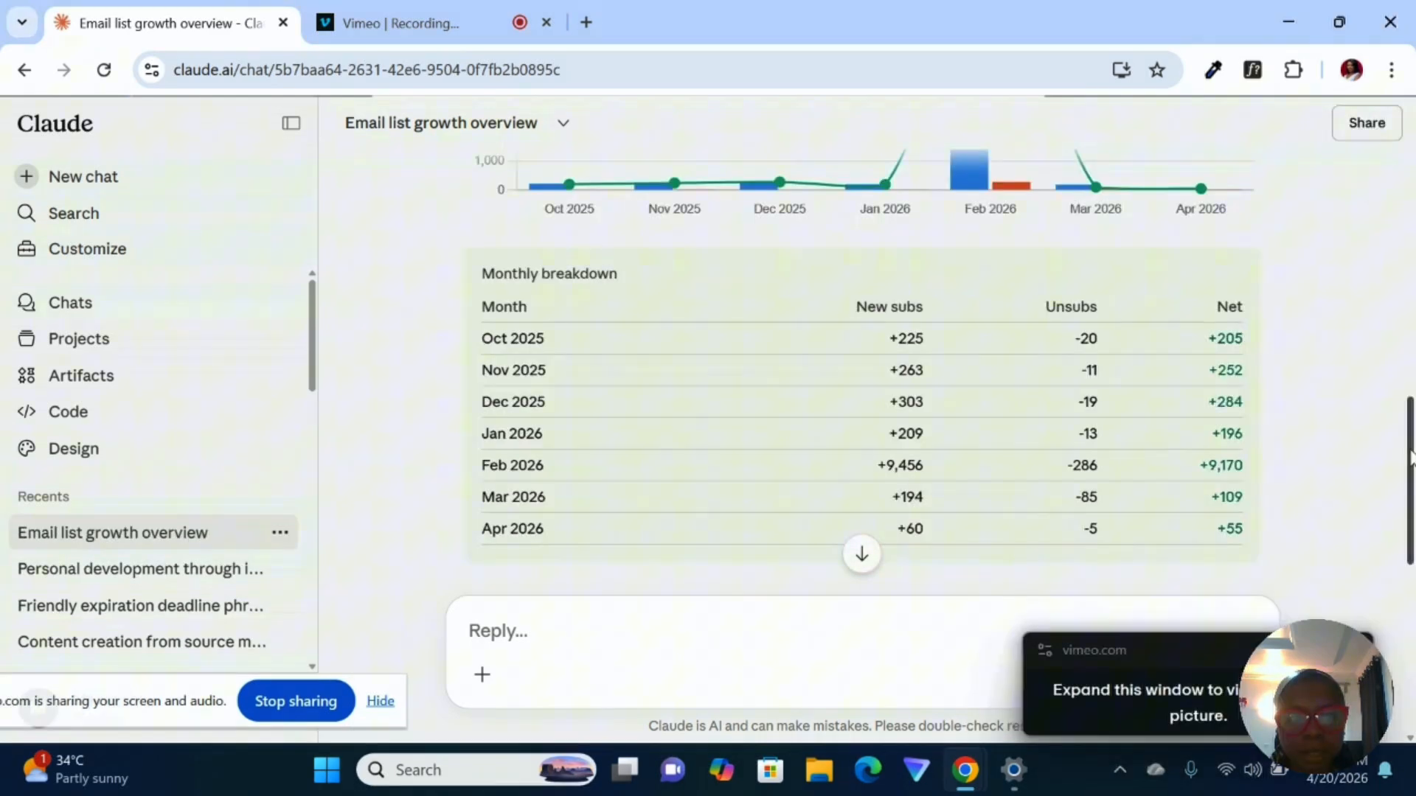
# - Review the growth chart and the totals for new subscribers, unsubscribes and net list growth
pyautogui.moveTo(1411, 456); pyautogui.dragTo(1412, 401)
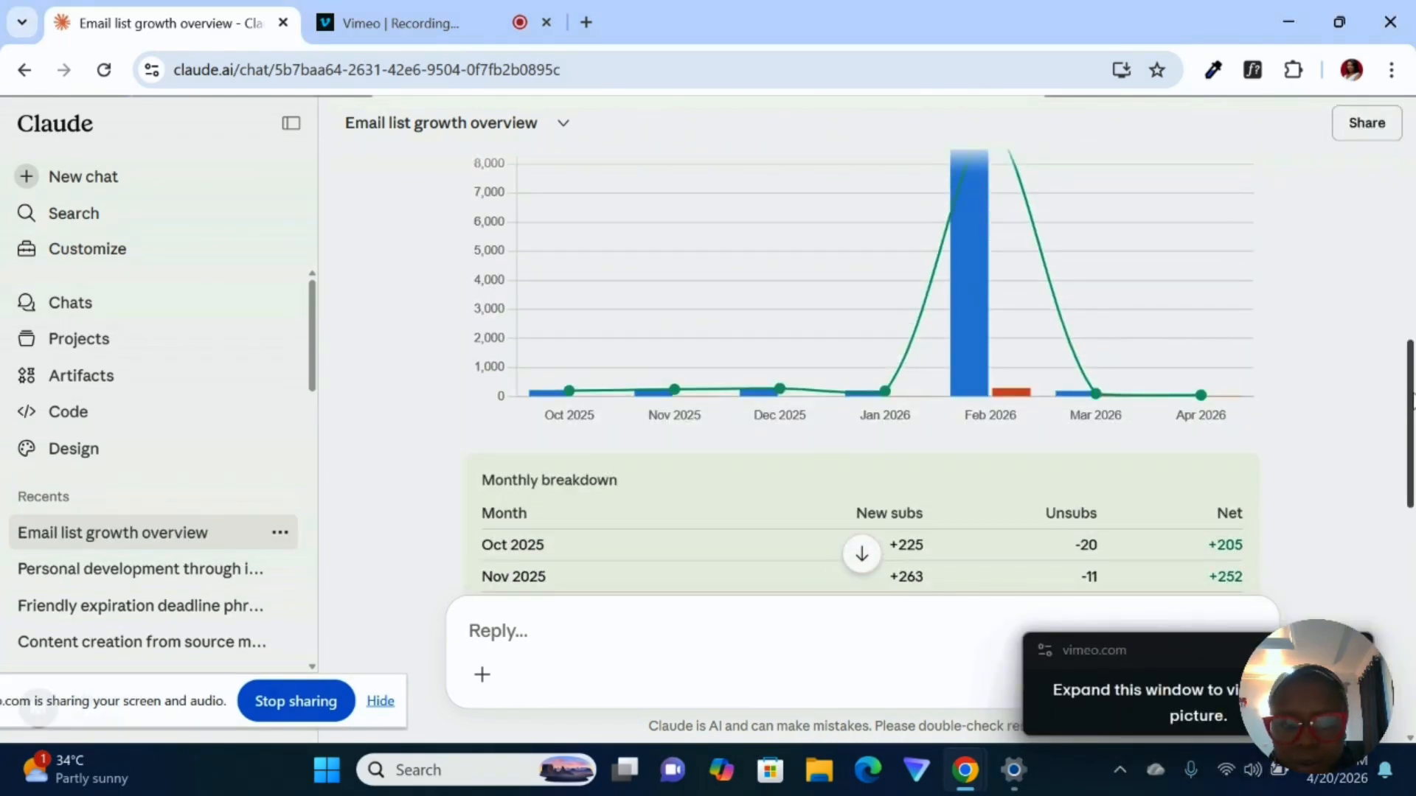
pyautogui.scroll(4, 605, 411)
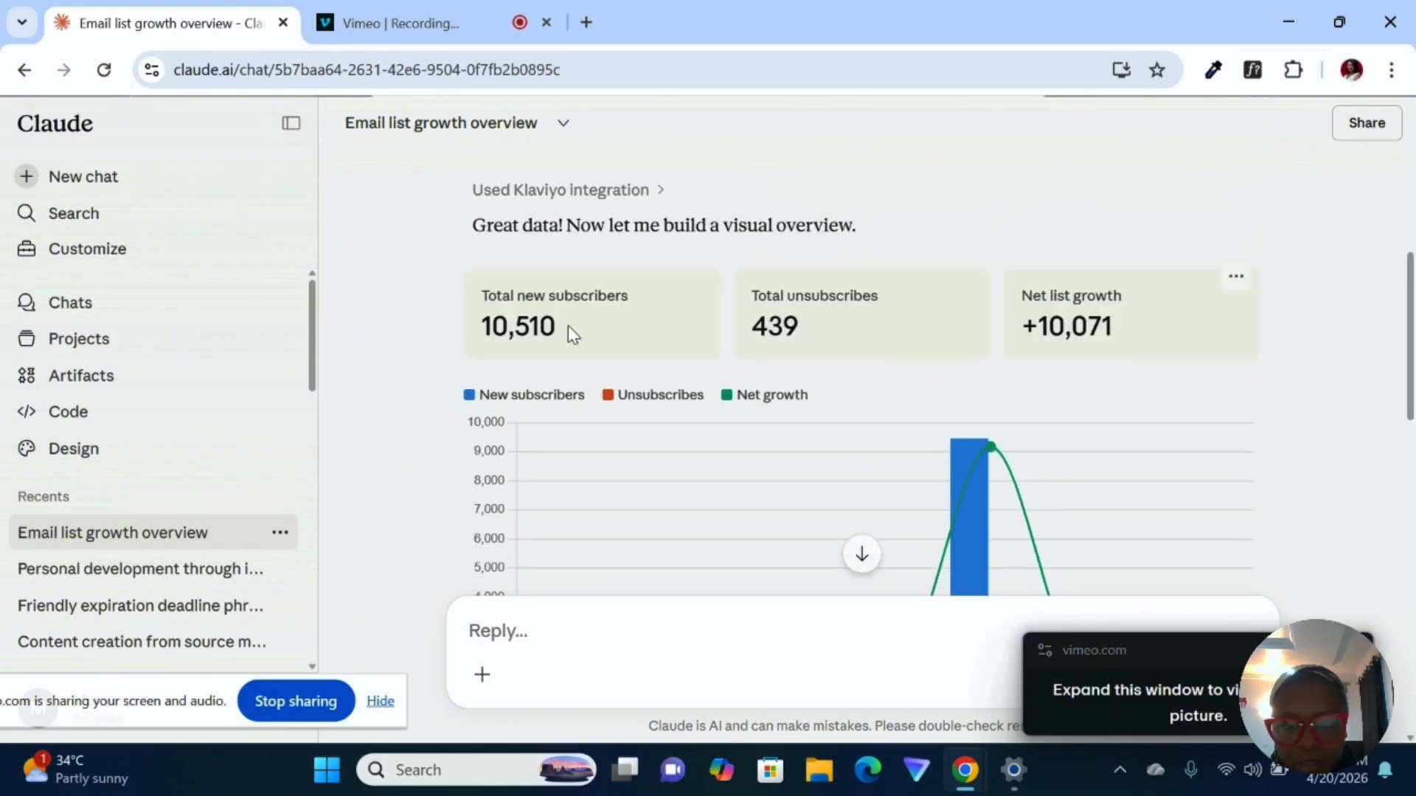
pyautogui.moveTo(568, 325); pyautogui.dragTo(476, 328)
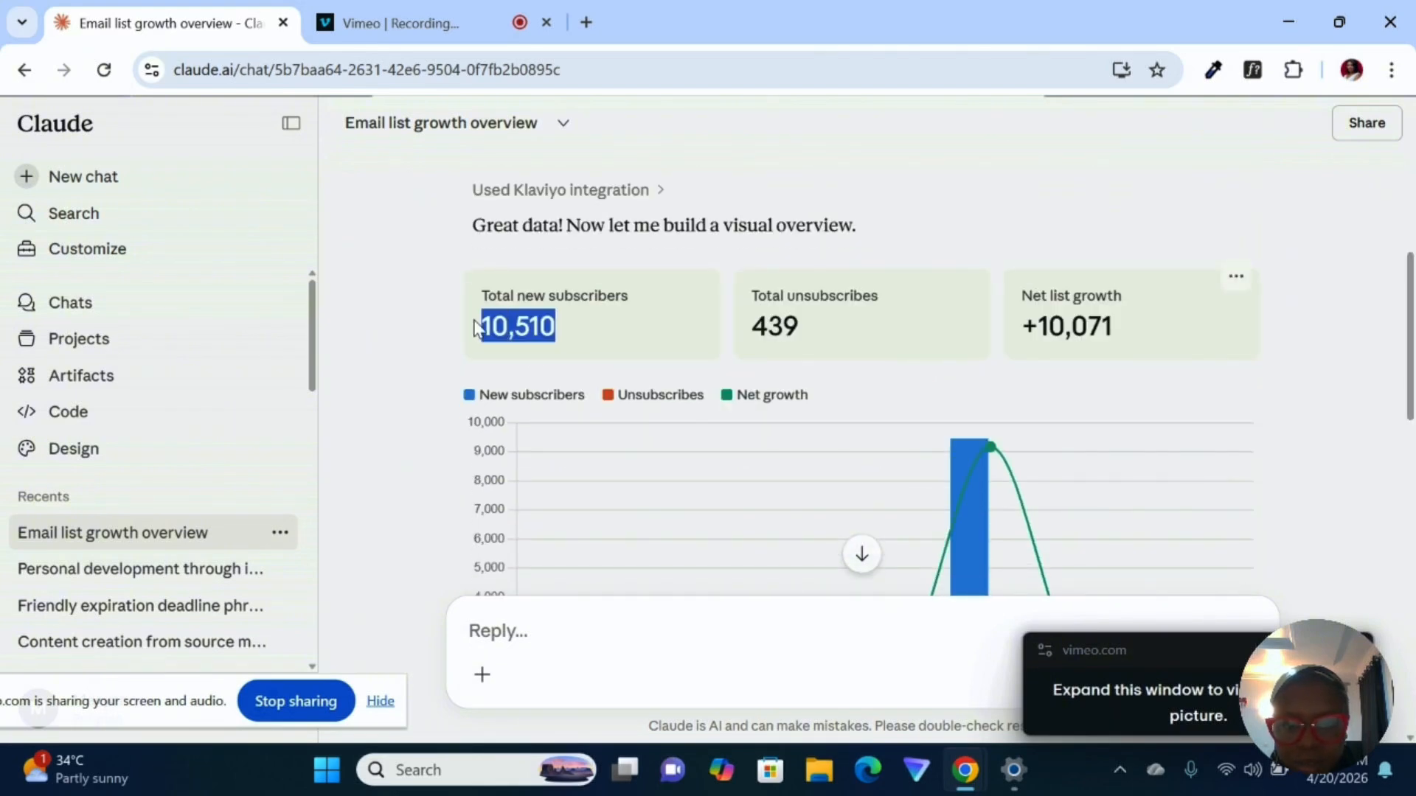
pyautogui.moveTo(805, 329); pyautogui.dragTo(754, 328)
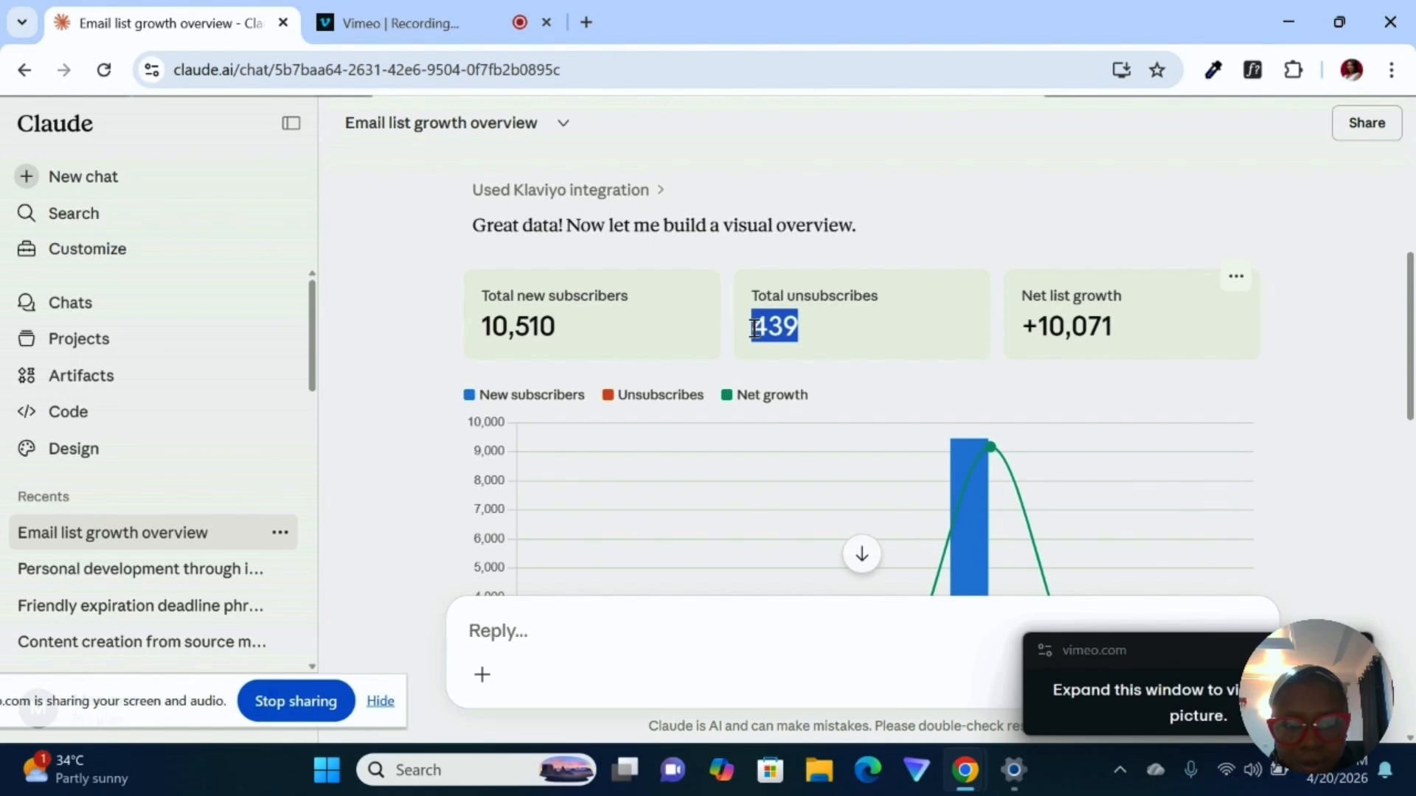
pyautogui.moveTo(1147, 337); pyautogui.dragTo(1020, 327)
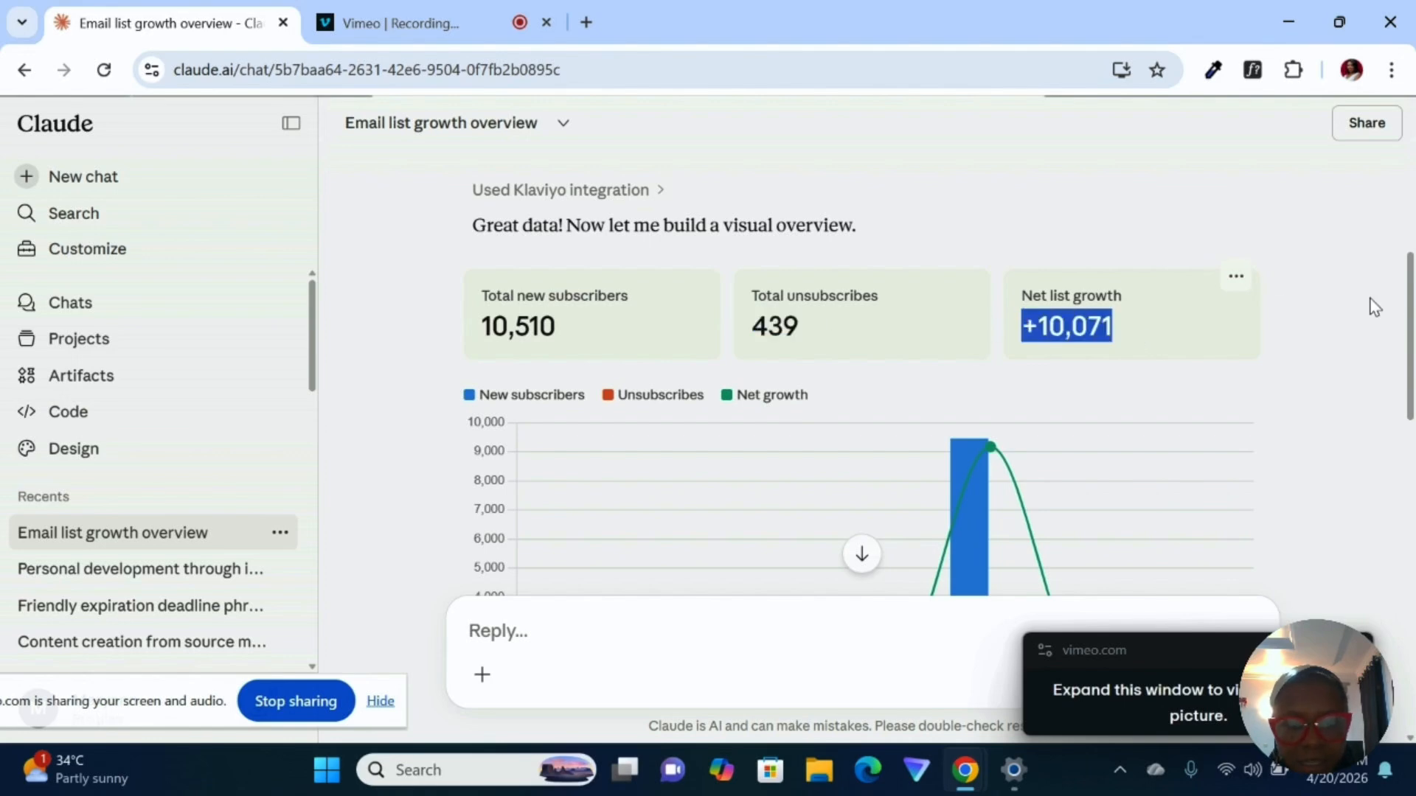
# - Examine the monthly breakdown table and the written highlights of the list growth overview
pyautogui.moveTo(1409, 316); pyautogui.dragTo(1412, 391)
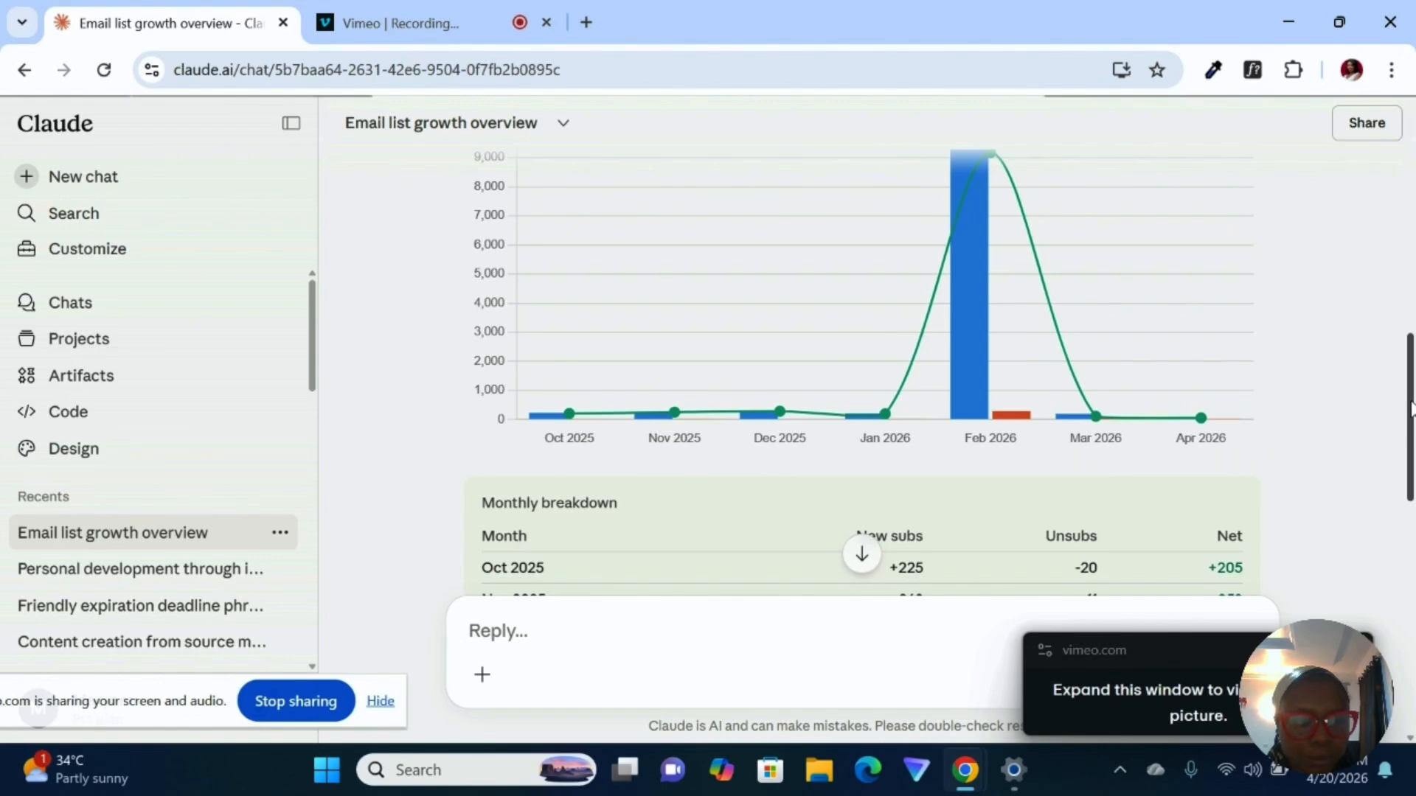
pyautogui.scroll(-4, 1411, 409)
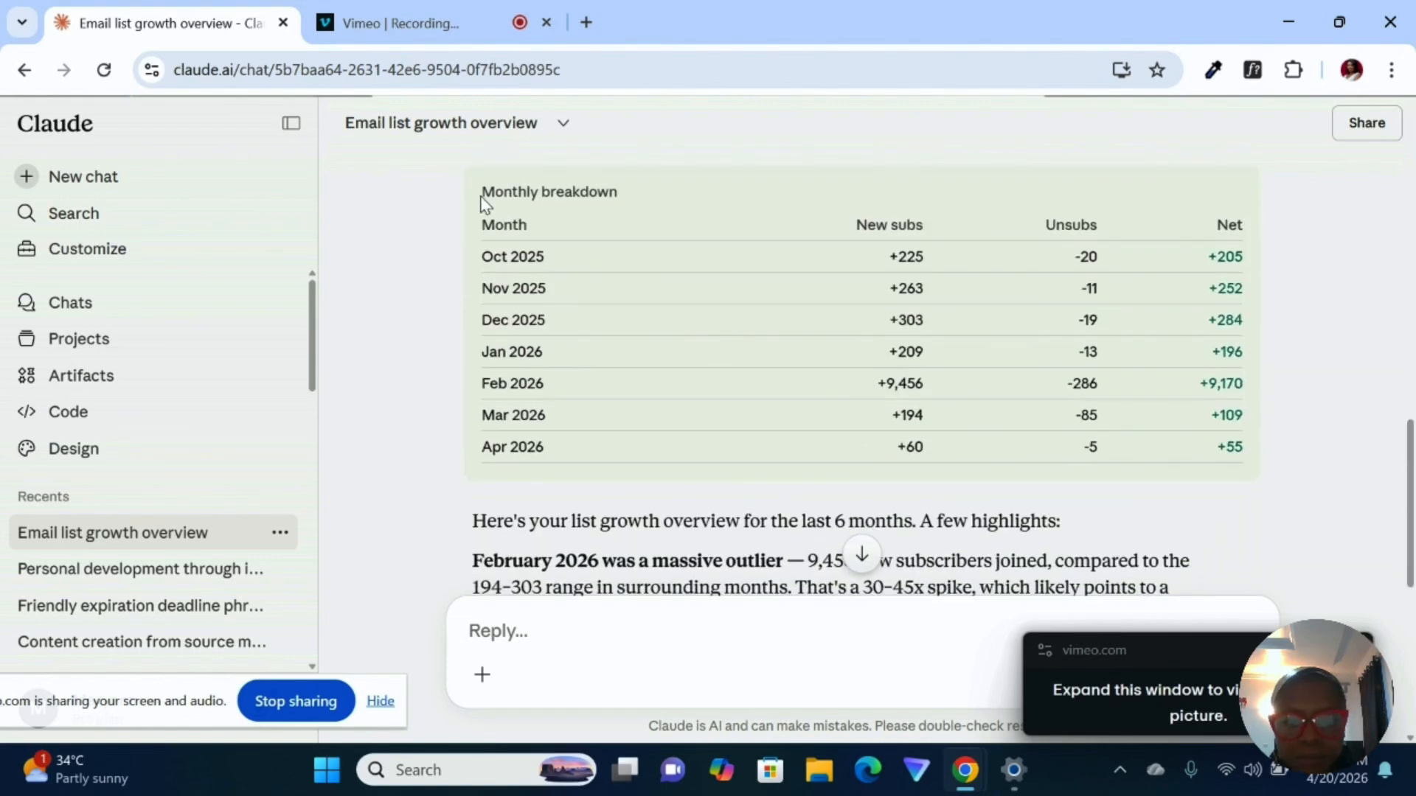
pyautogui.moveTo(480, 197); pyautogui.dragTo(1253, 446)
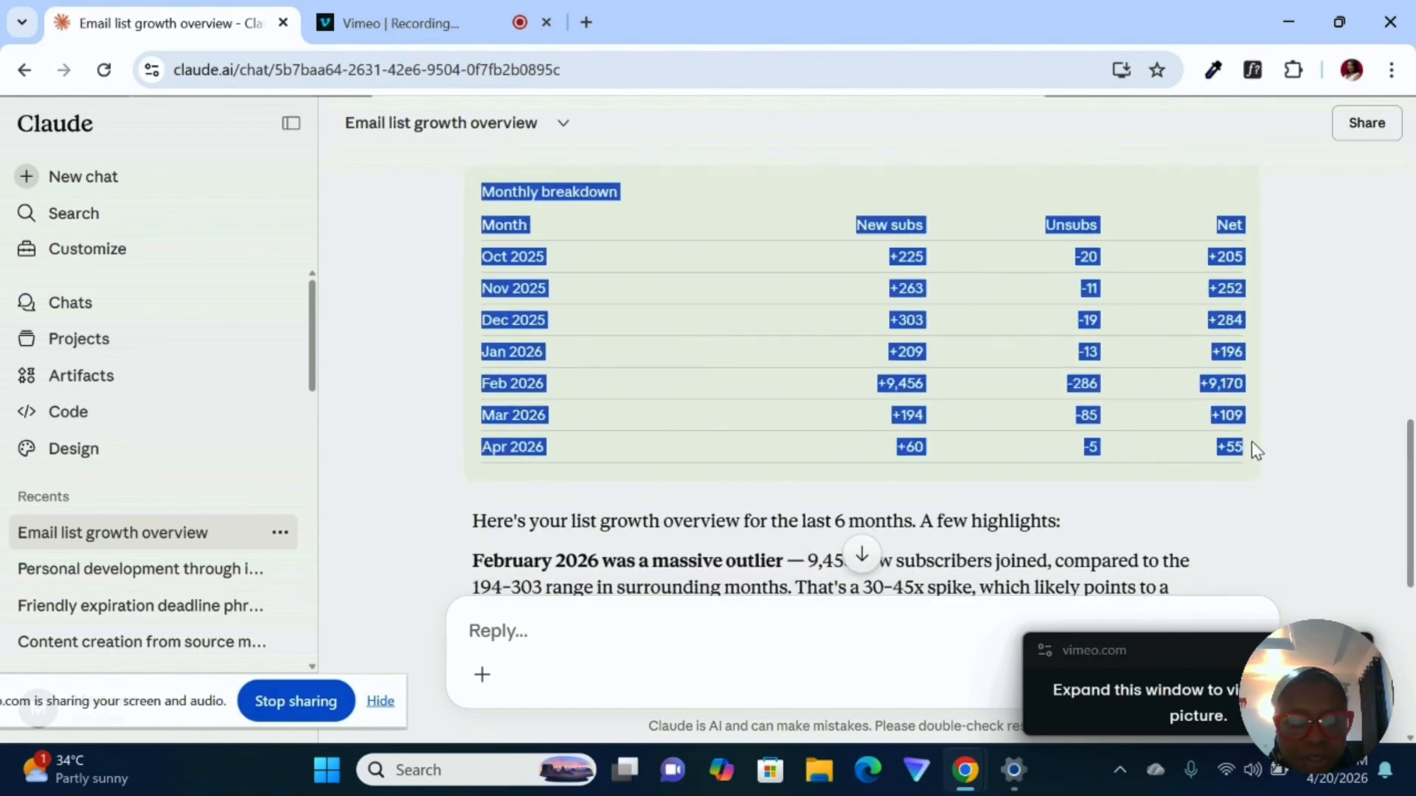
pyautogui.click(1303, 462)
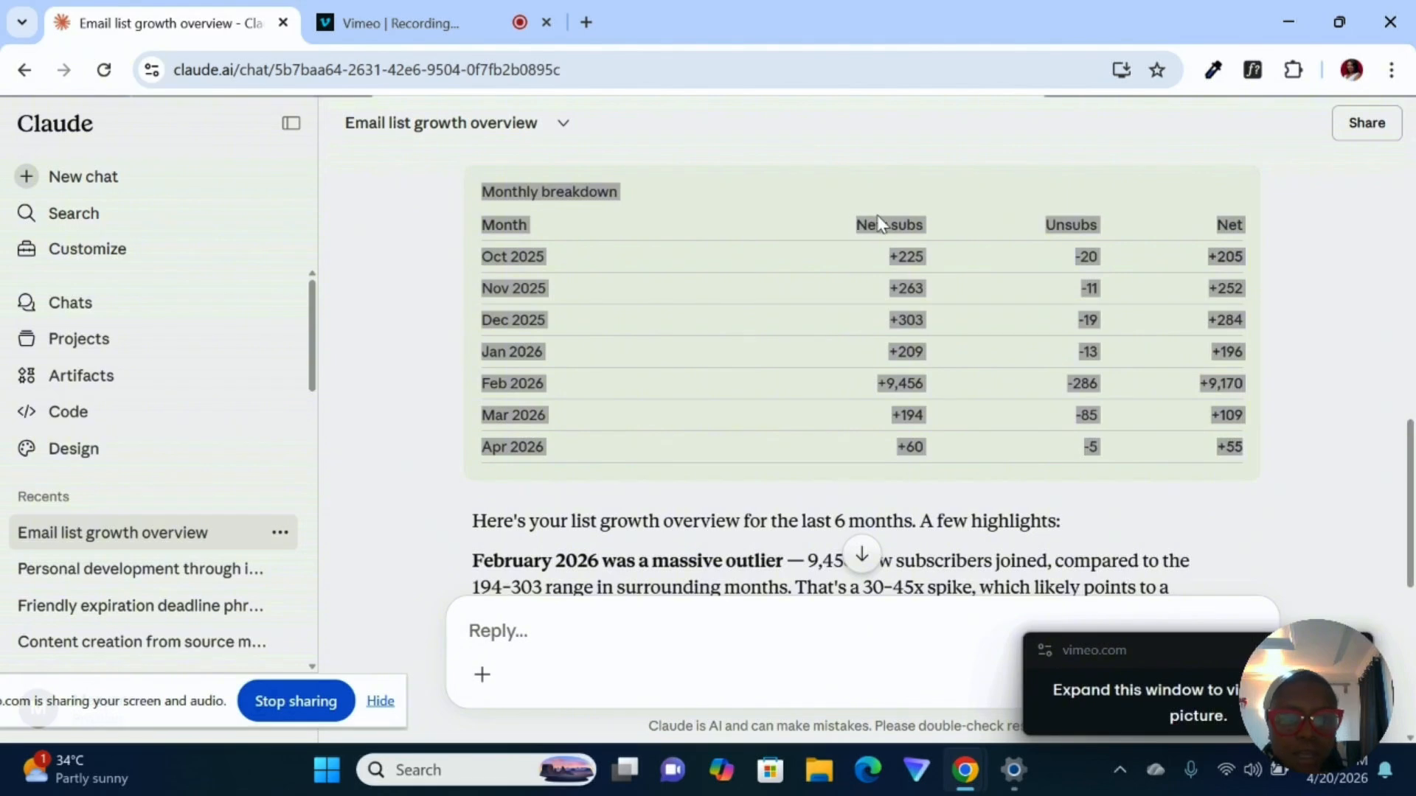
pyautogui.click(879, 223)
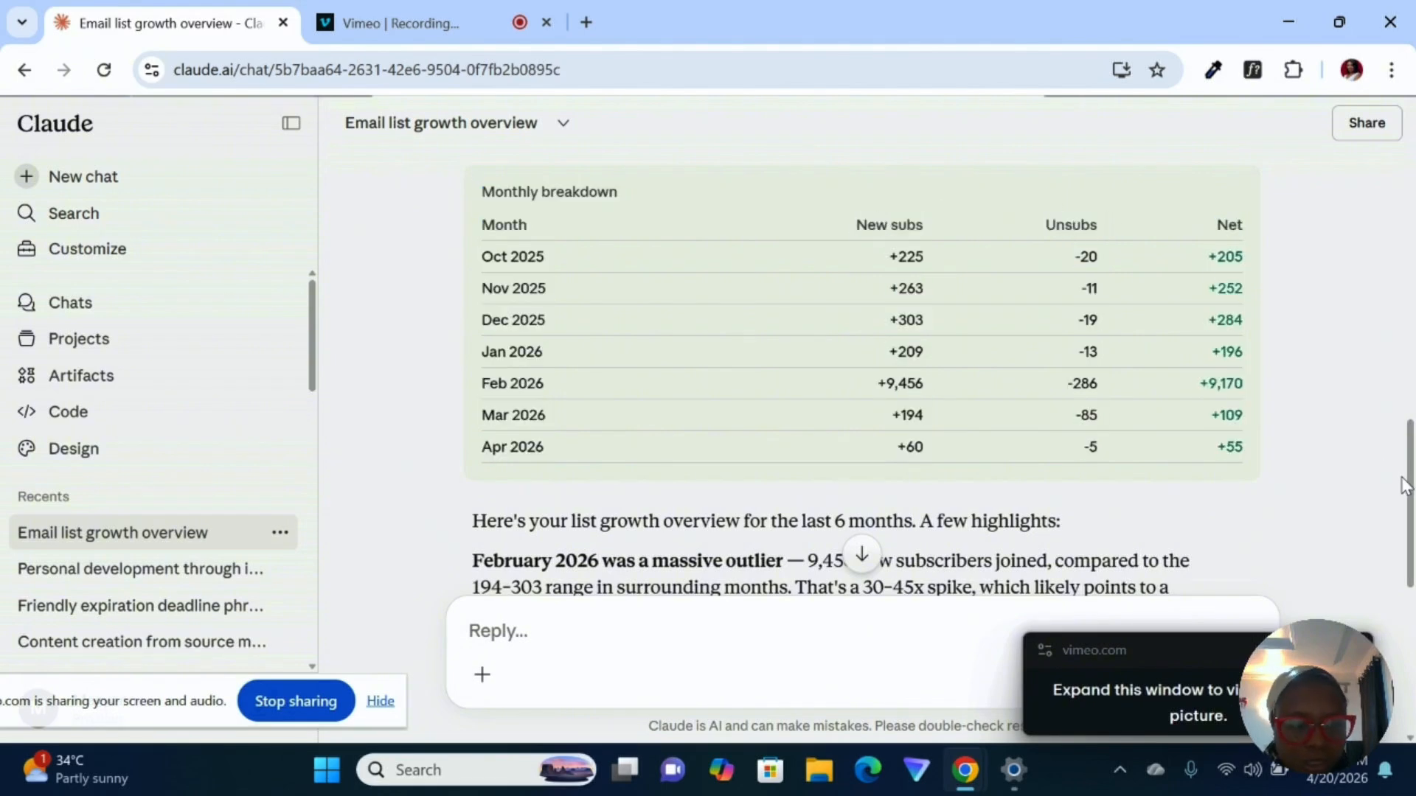
pyautogui.moveTo(1411, 484); pyautogui.dragTo(1412, 571)
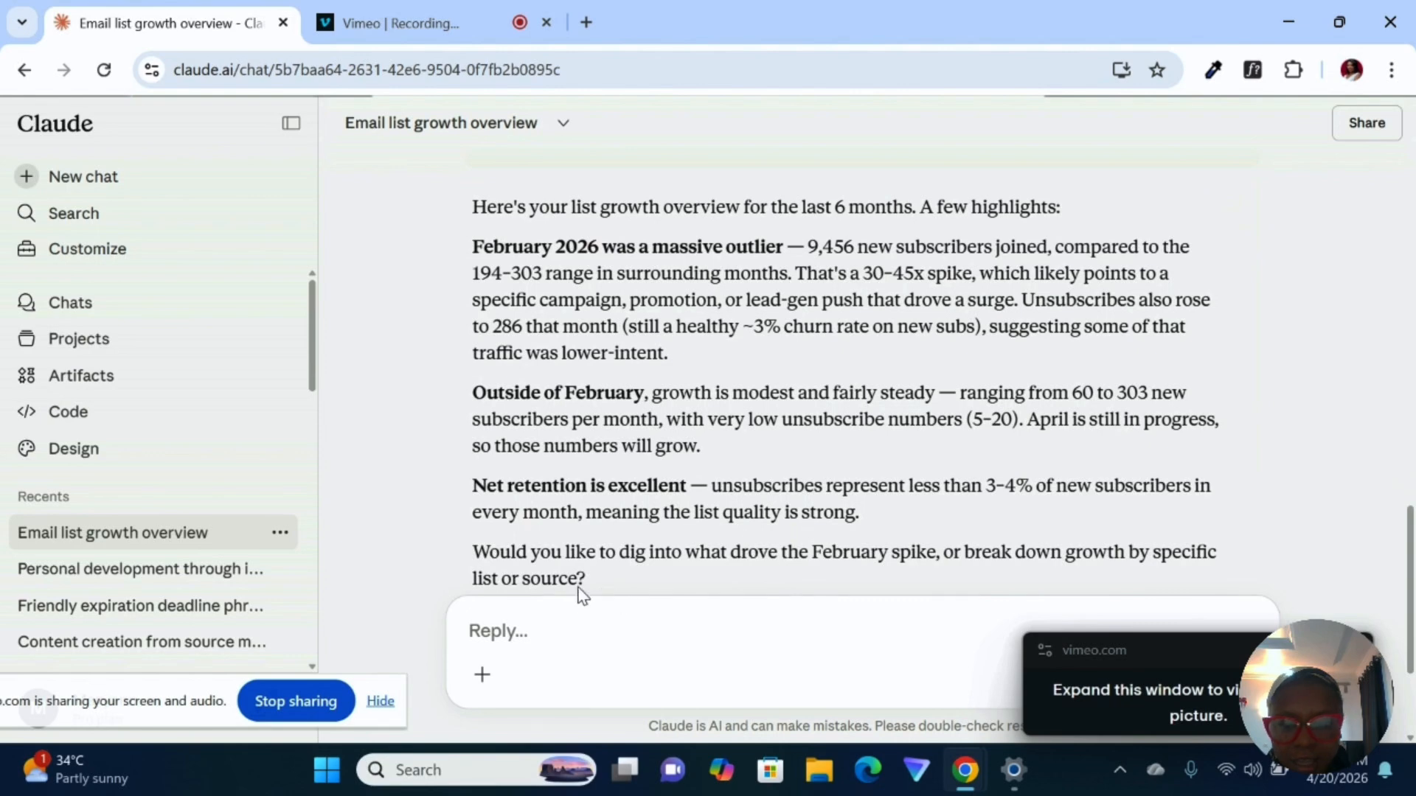
pyautogui.moveTo(591, 587); pyautogui.dragTo(472, 212)
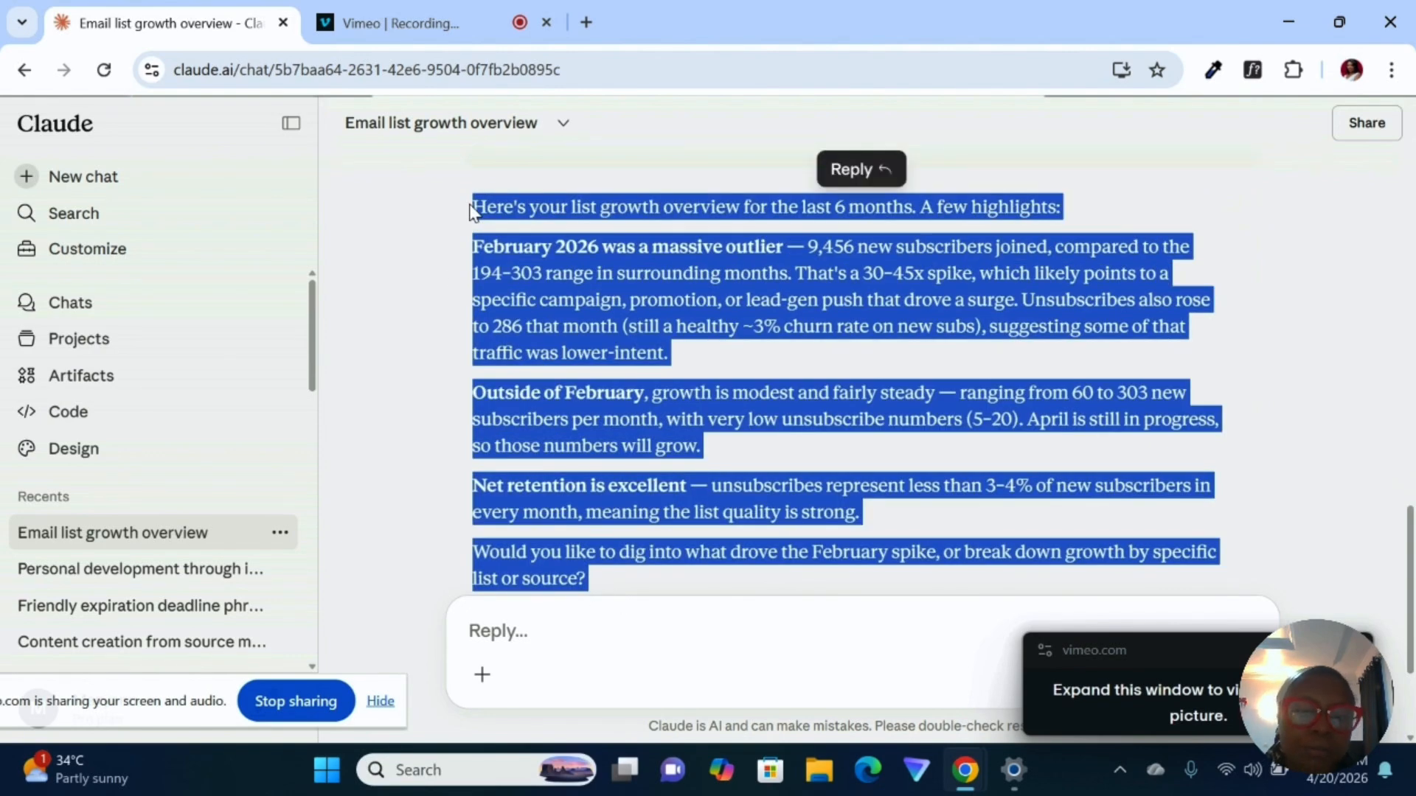
pyautogui.click(504, 390)
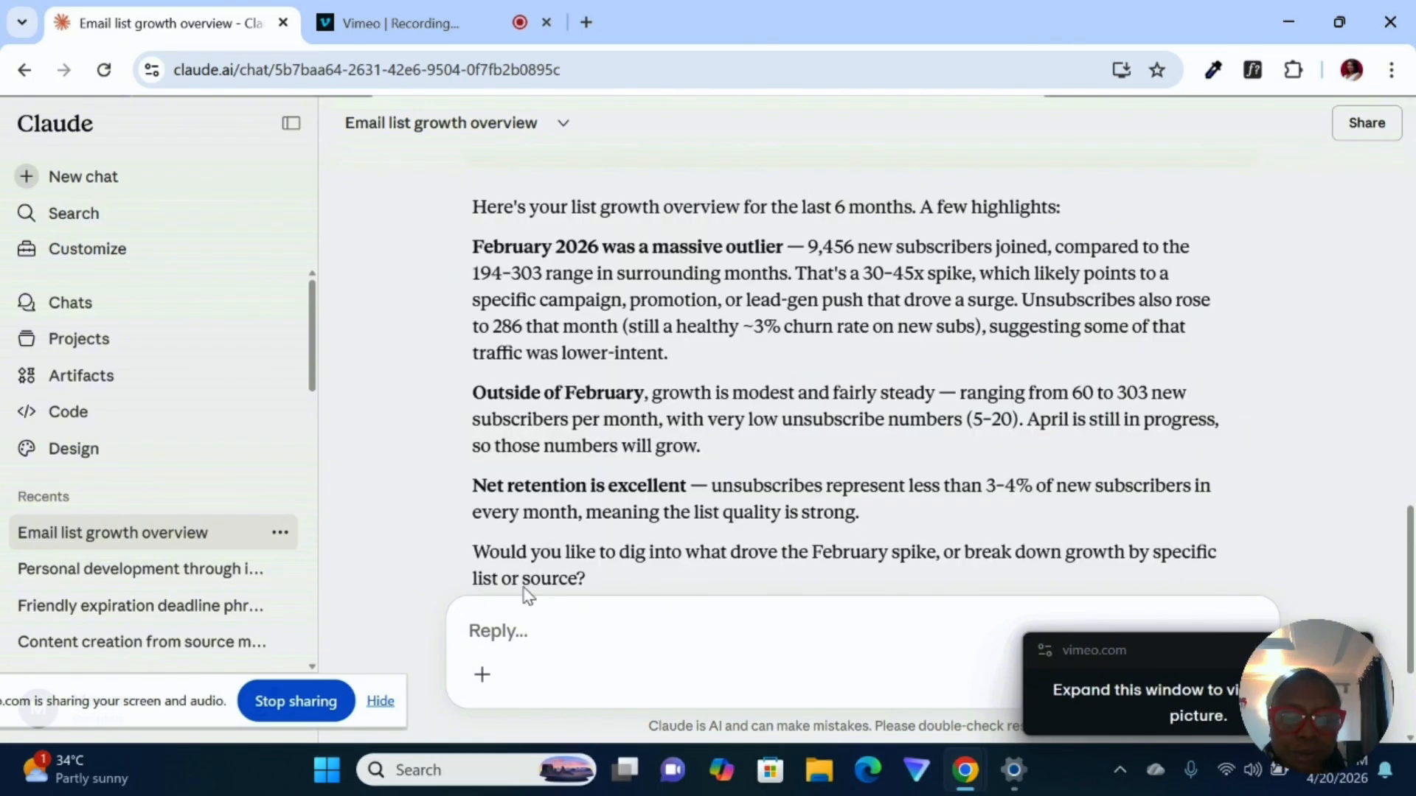
# - Start a follow-up message reading "I also want to measure my deliverability for the past six months."
pyautogui.click(523, 632)
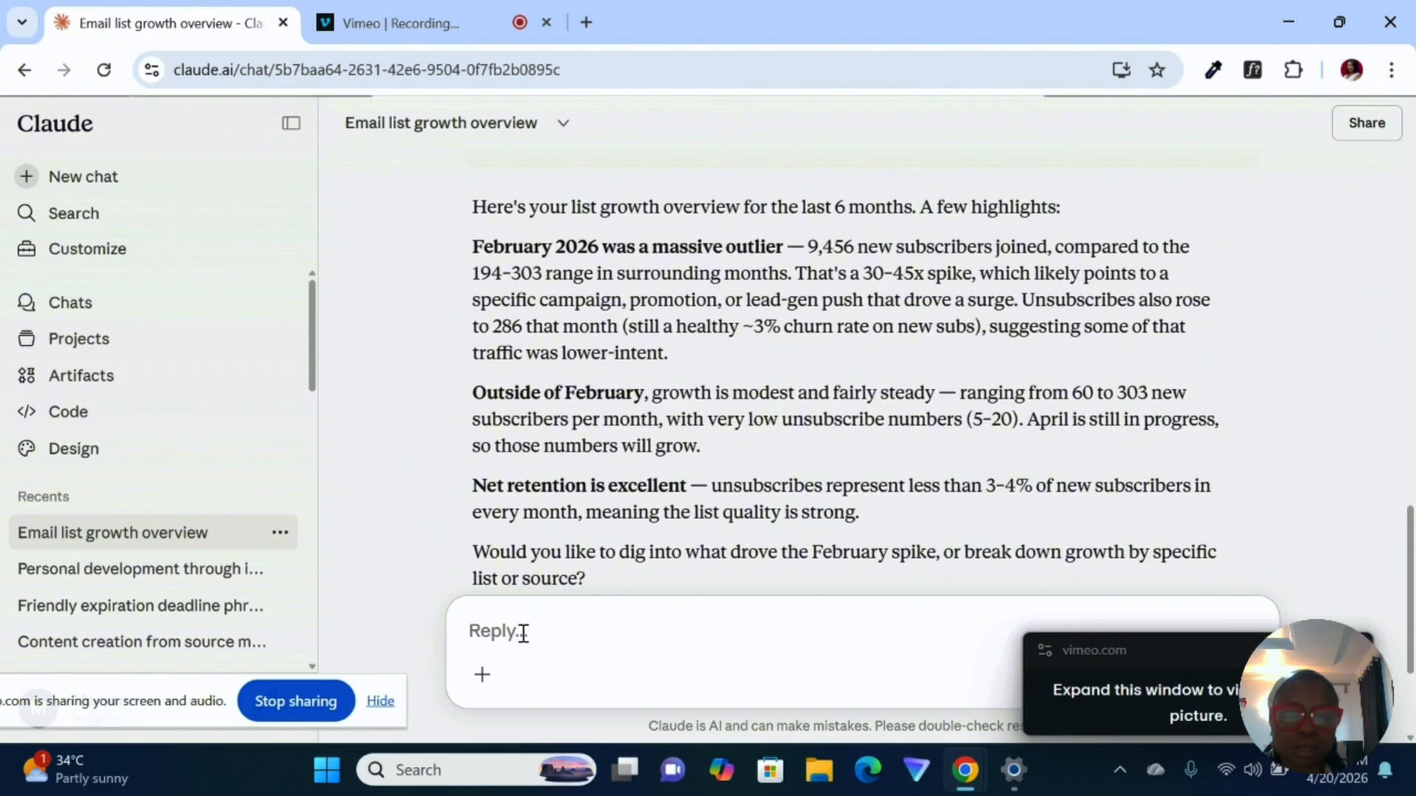
pyautogui.write('I als')
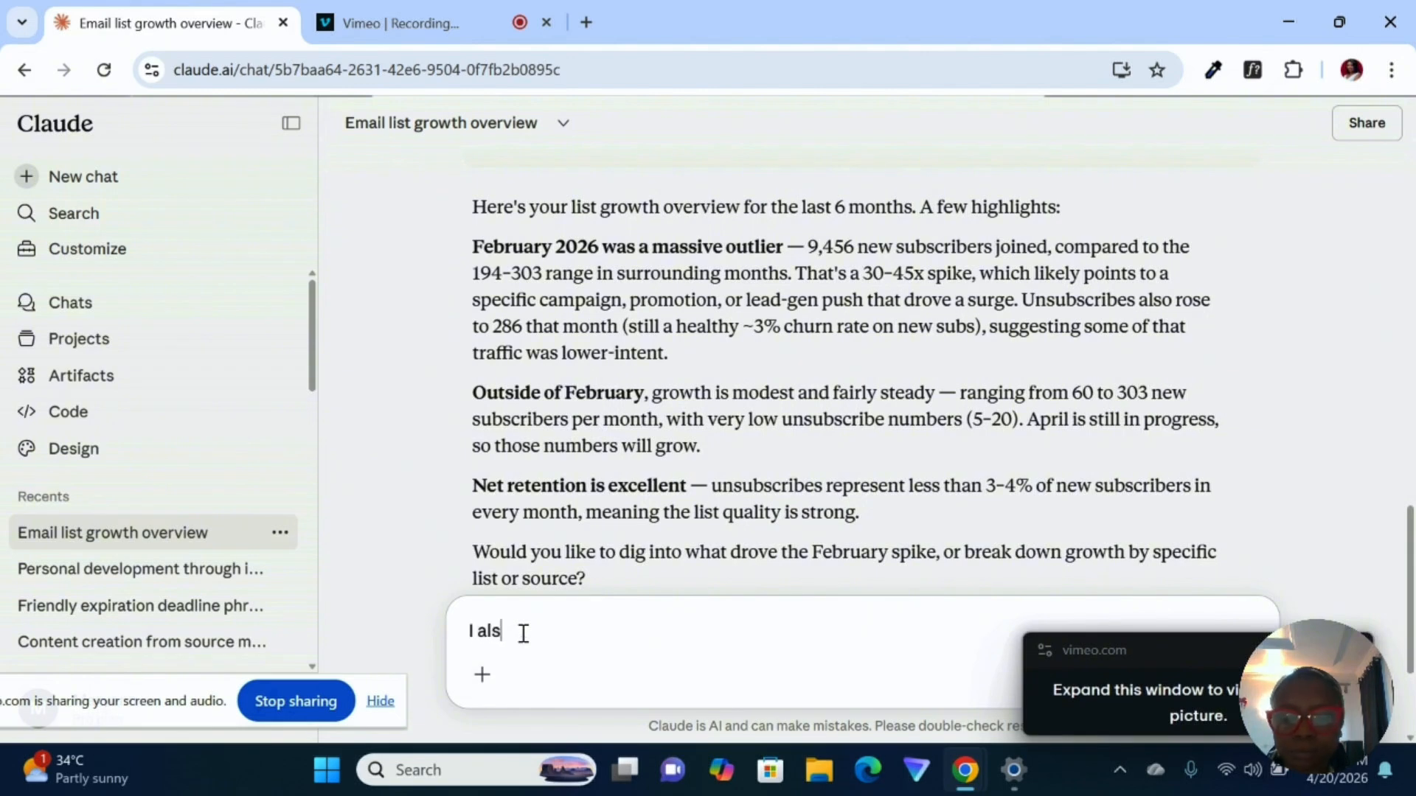
pyautogui.write('o want to meas')
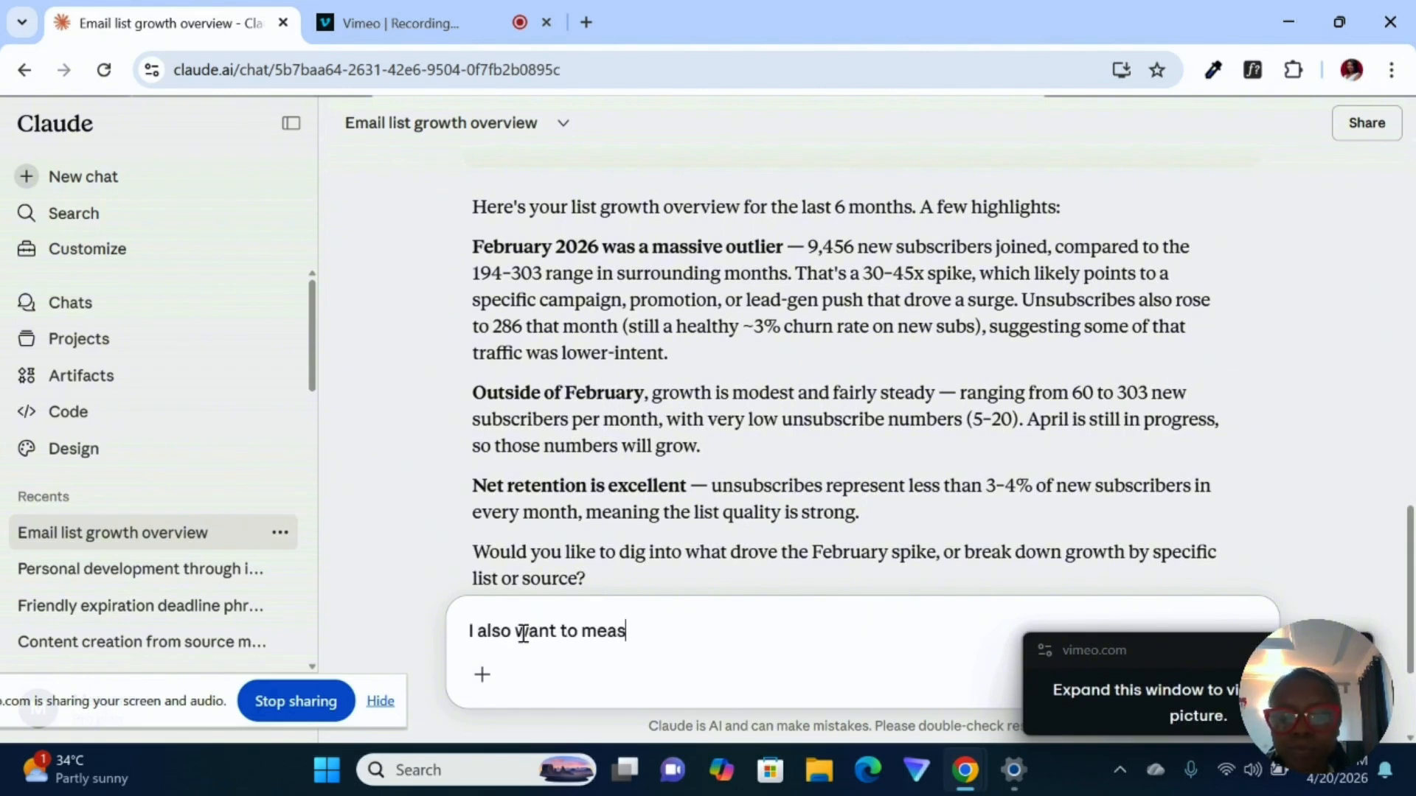
pyautogui.write('ure my del')
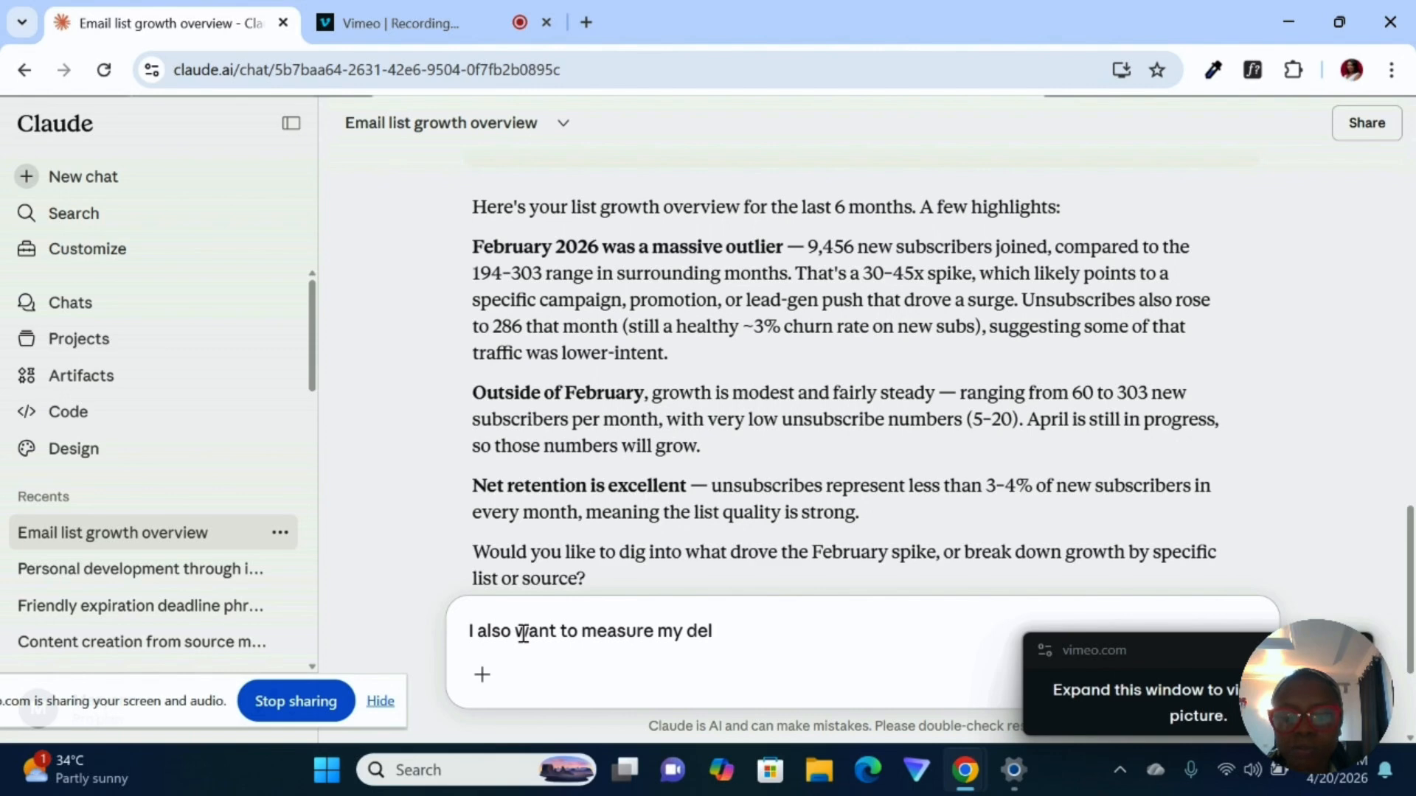
pyautogui.write('iverabilit')
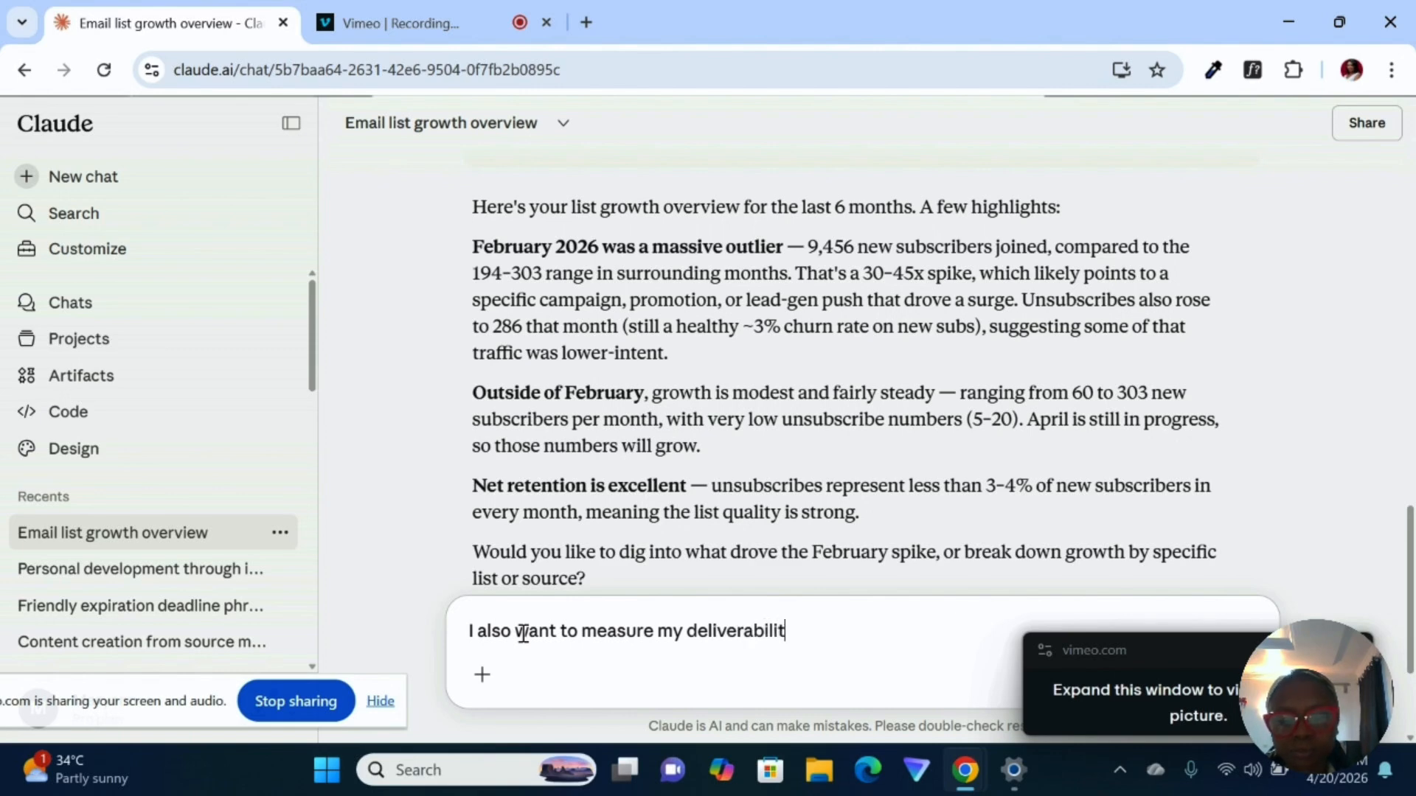
pyautogui.write('y for the past')
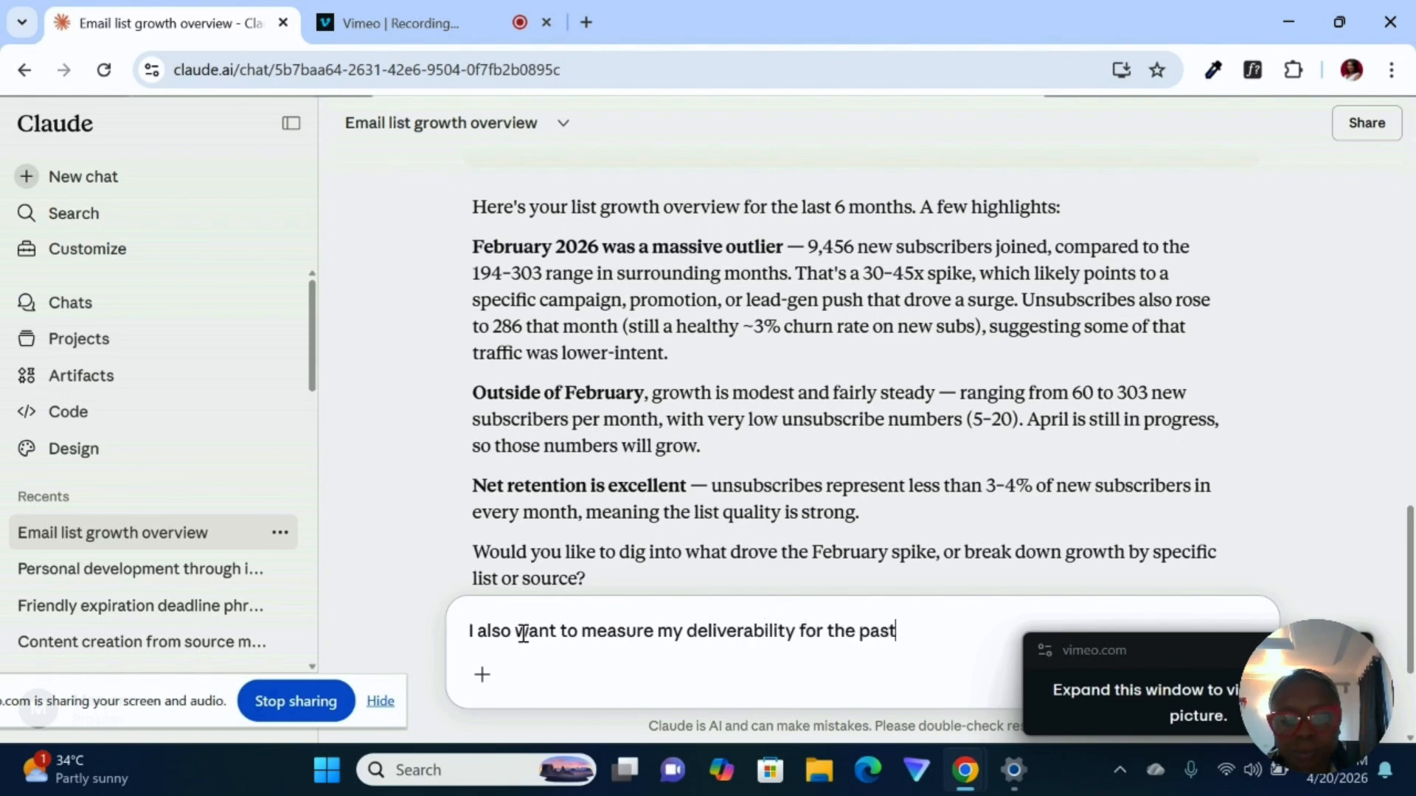
pyautogui.write(' six moth')
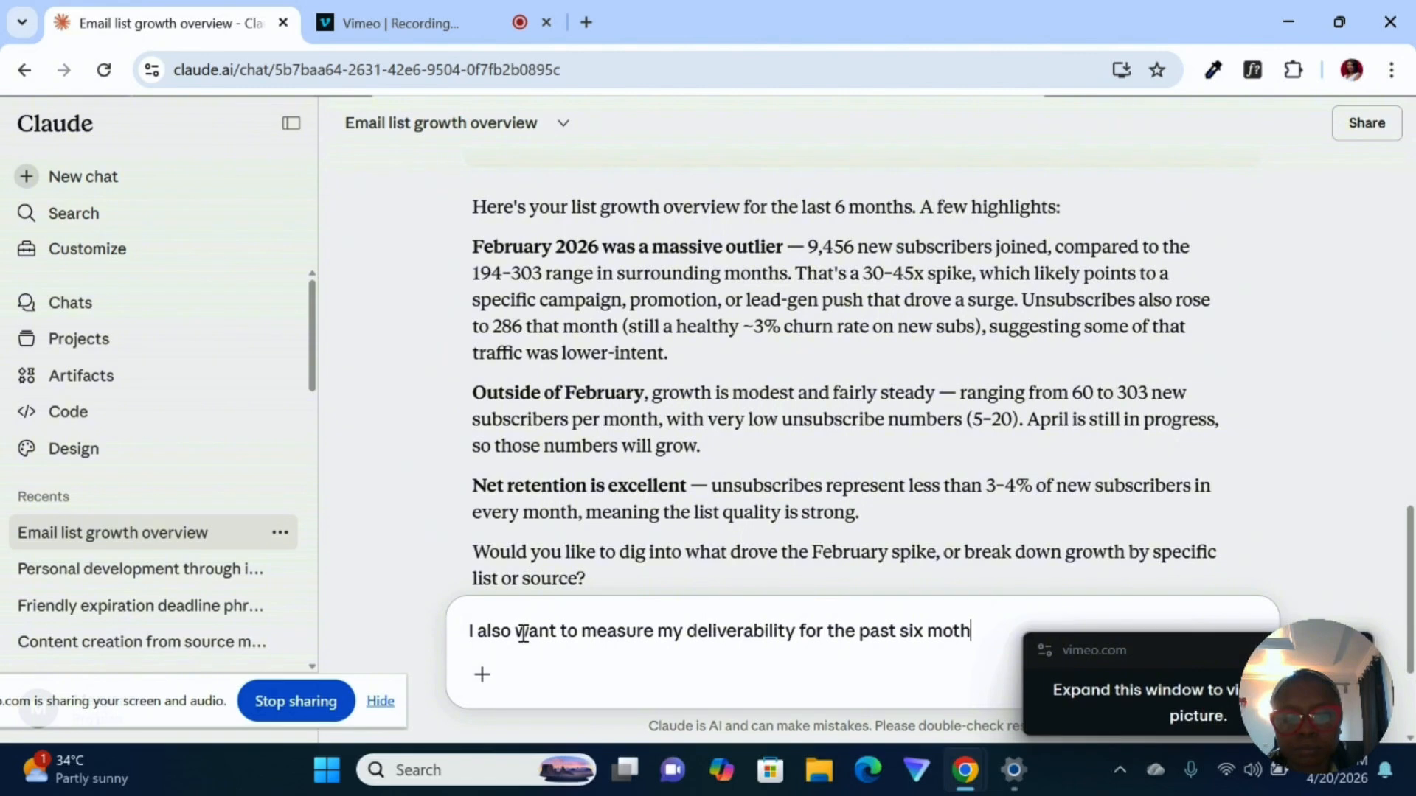
pyautogui.press('BackSpace')
pyautogui.press('BackSpace')
pyautogui.write('nths.')
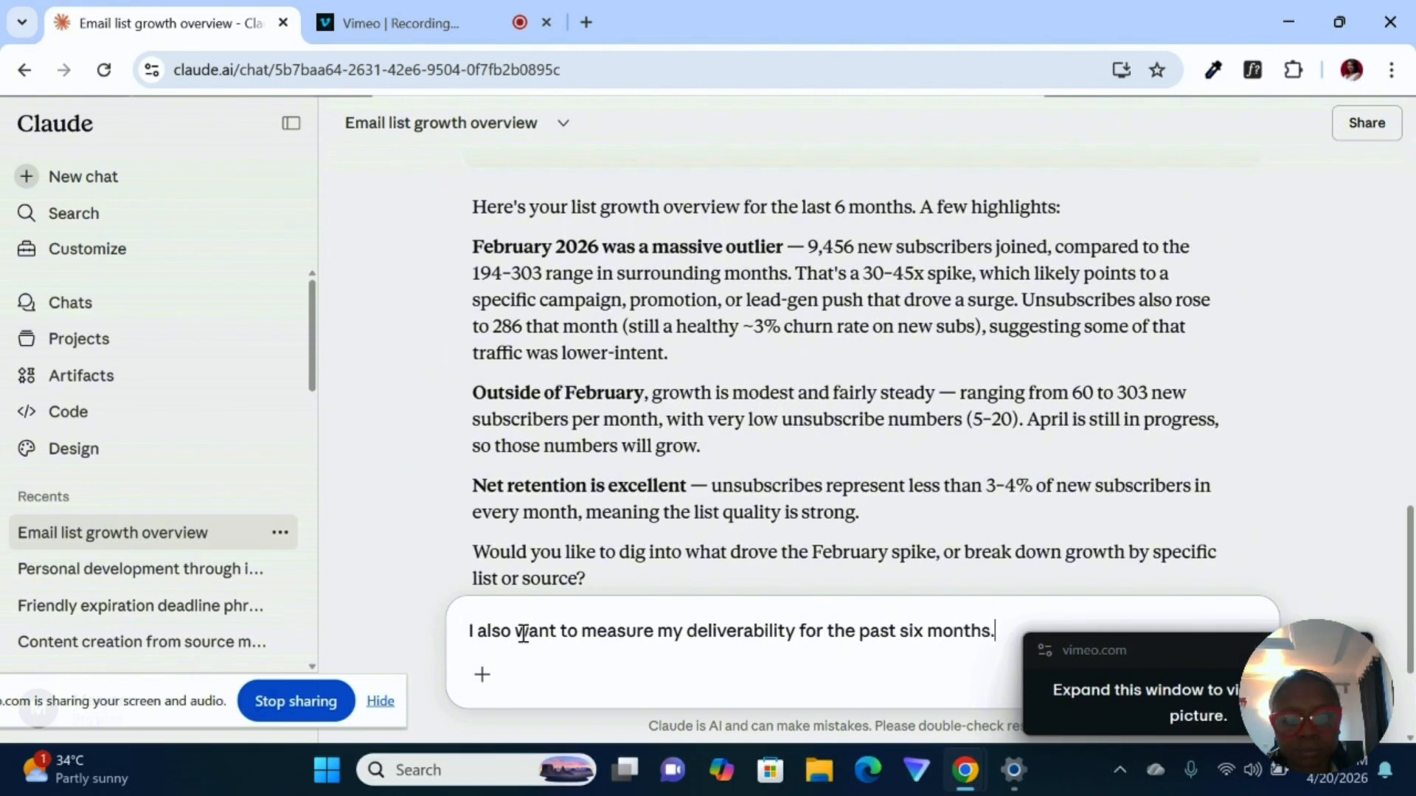
# - Extend the message with "I need a breakdown of how all the metrics performed in the last six months."
pyautogui.write(' I need a')
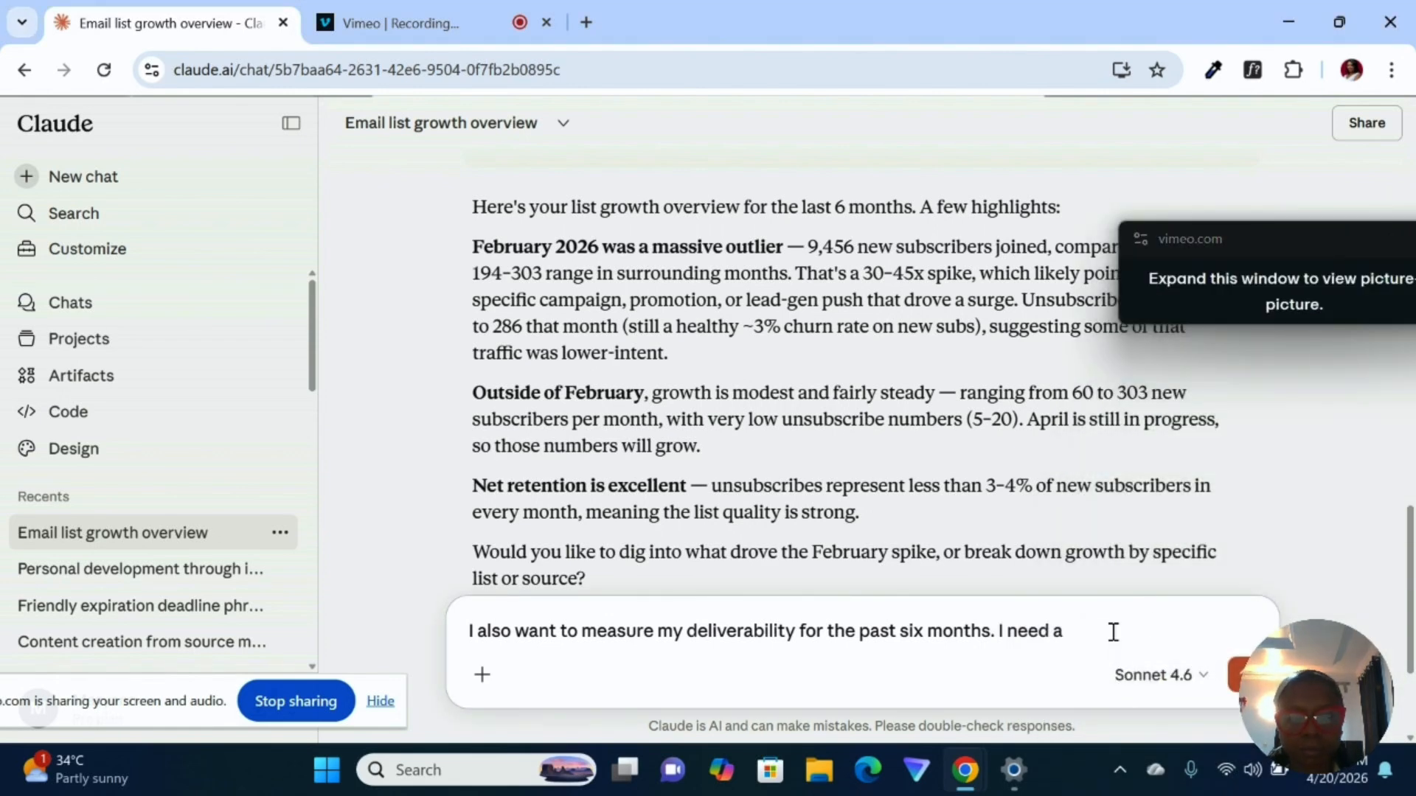
pyautogui.write(' breakdown of')
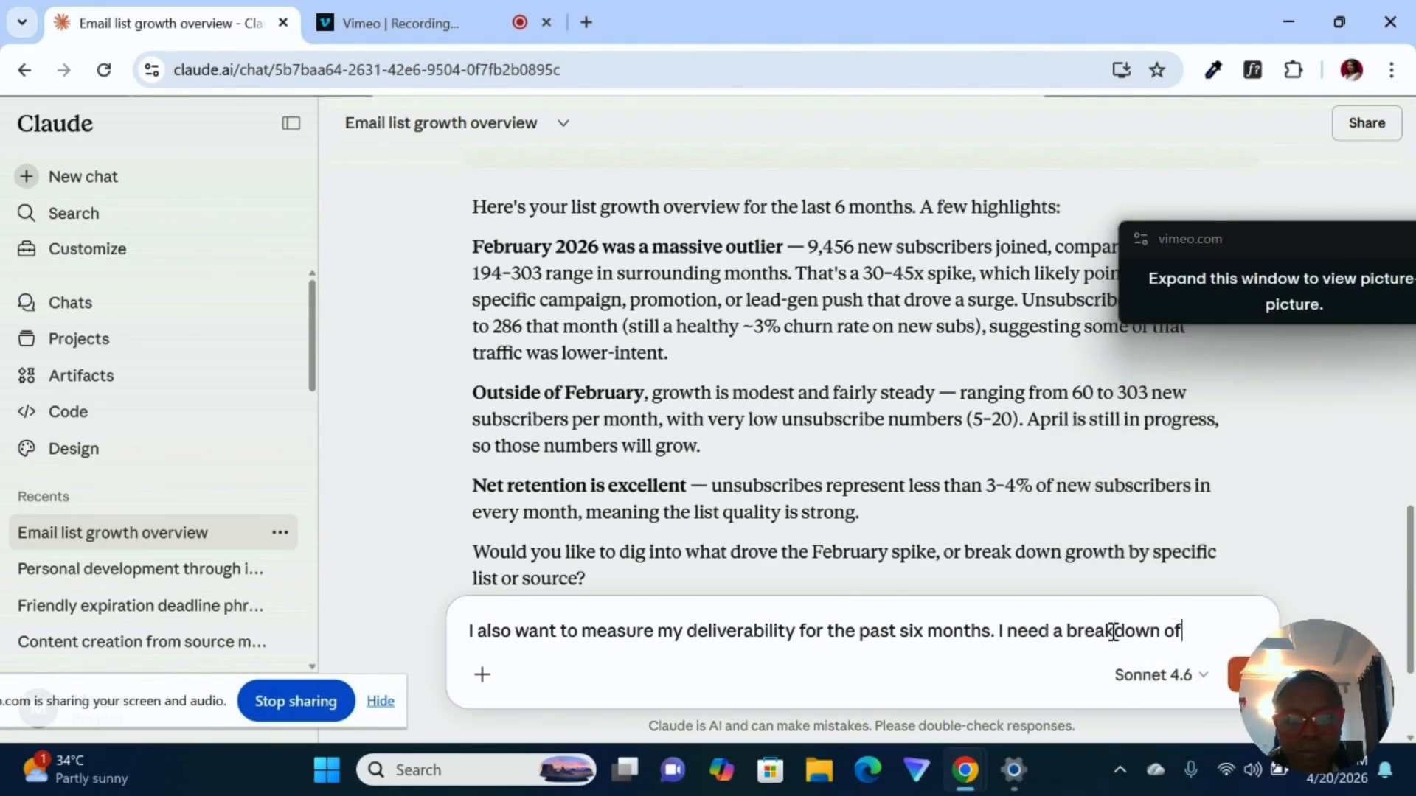
pyautogui.write(' all the ')
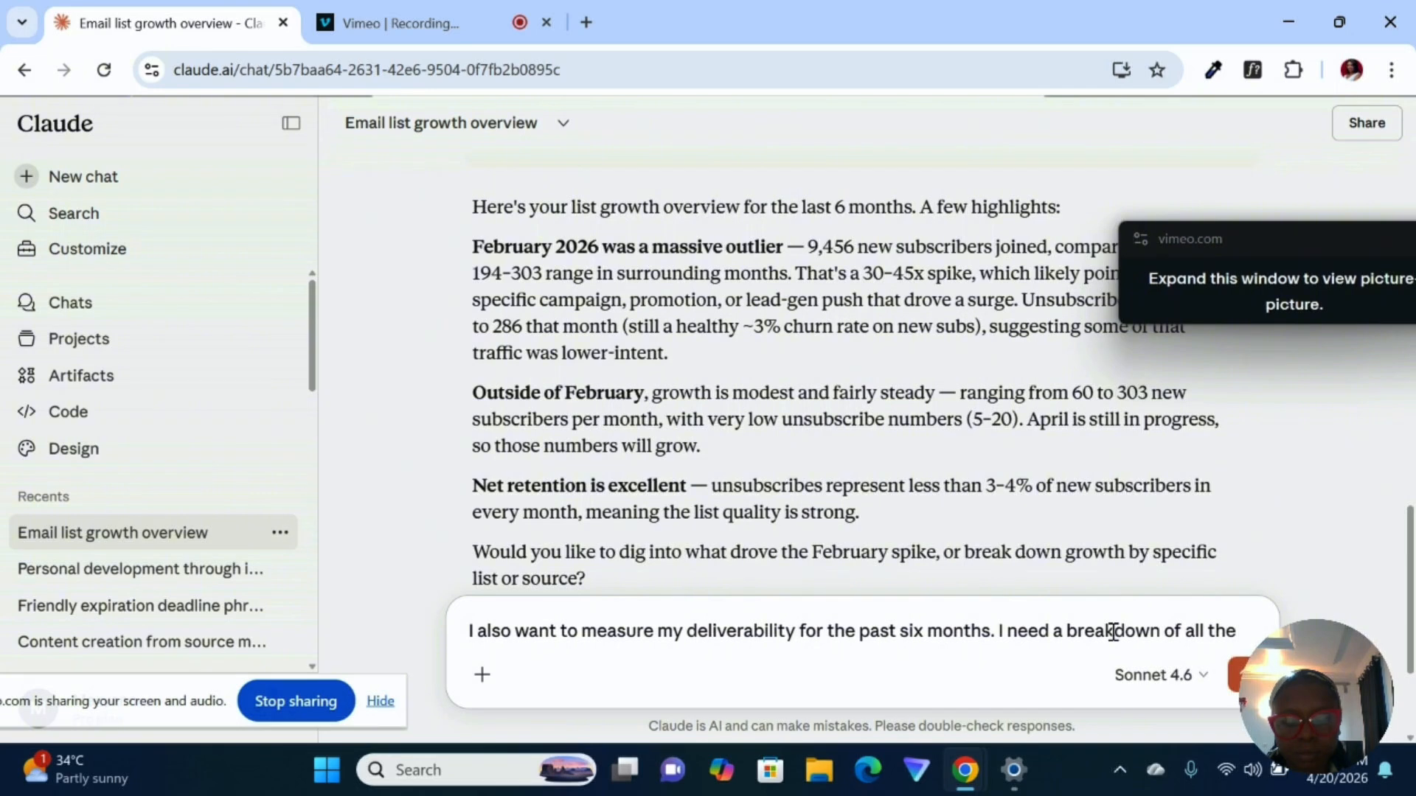
pyautogui.write('metrics')
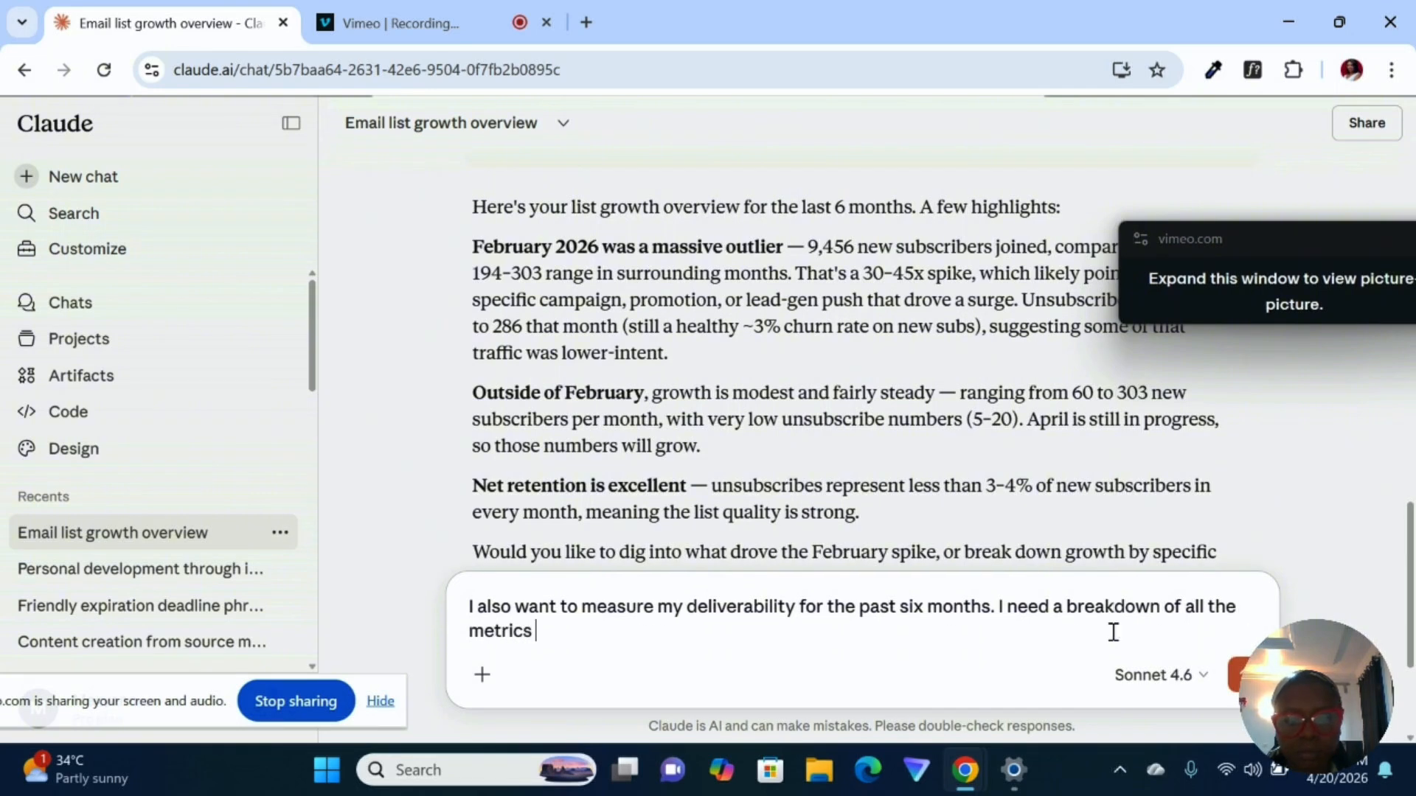
pyautogui.click(1179, 606)
pyautogui.write('how')
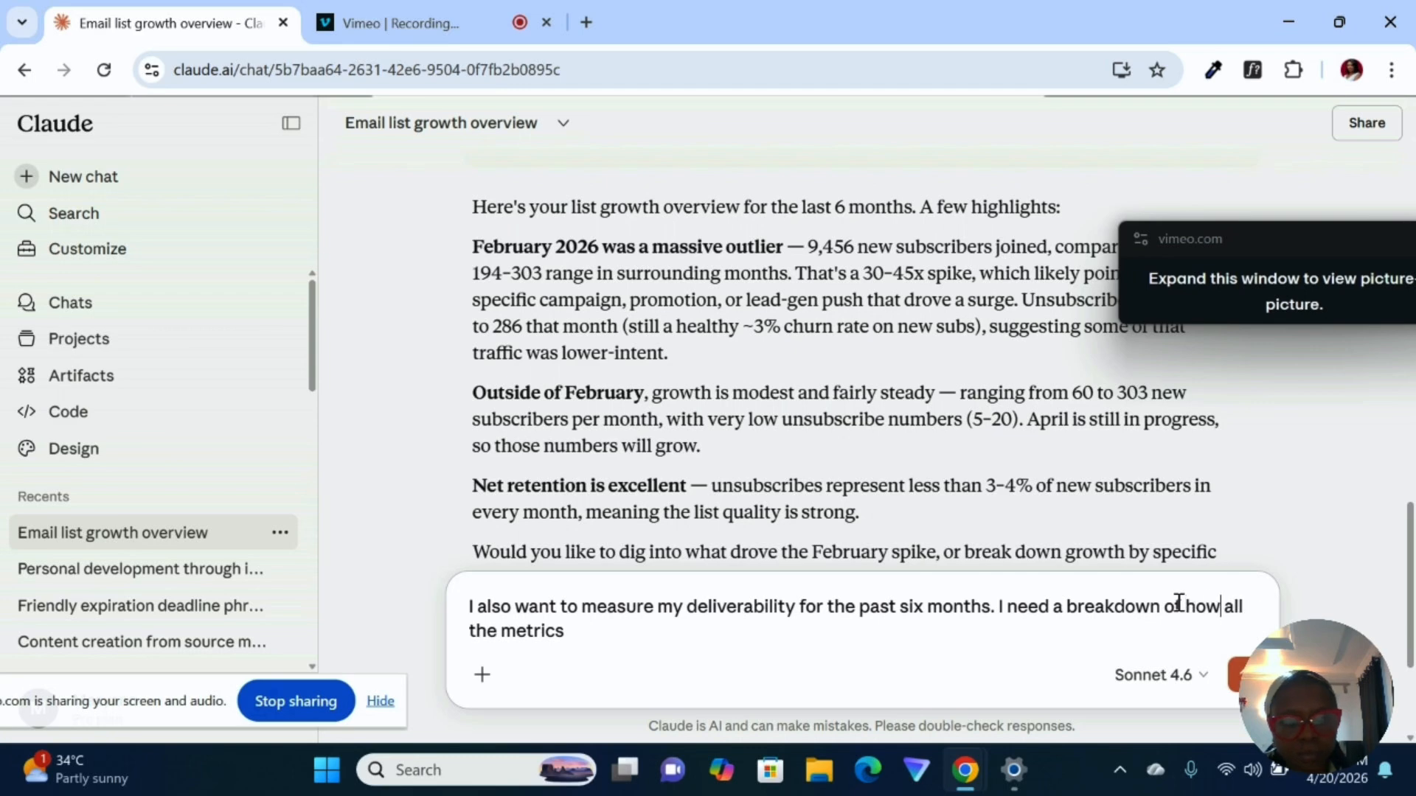
pyautogui.click(921, 642)
pyautogui.write('p')
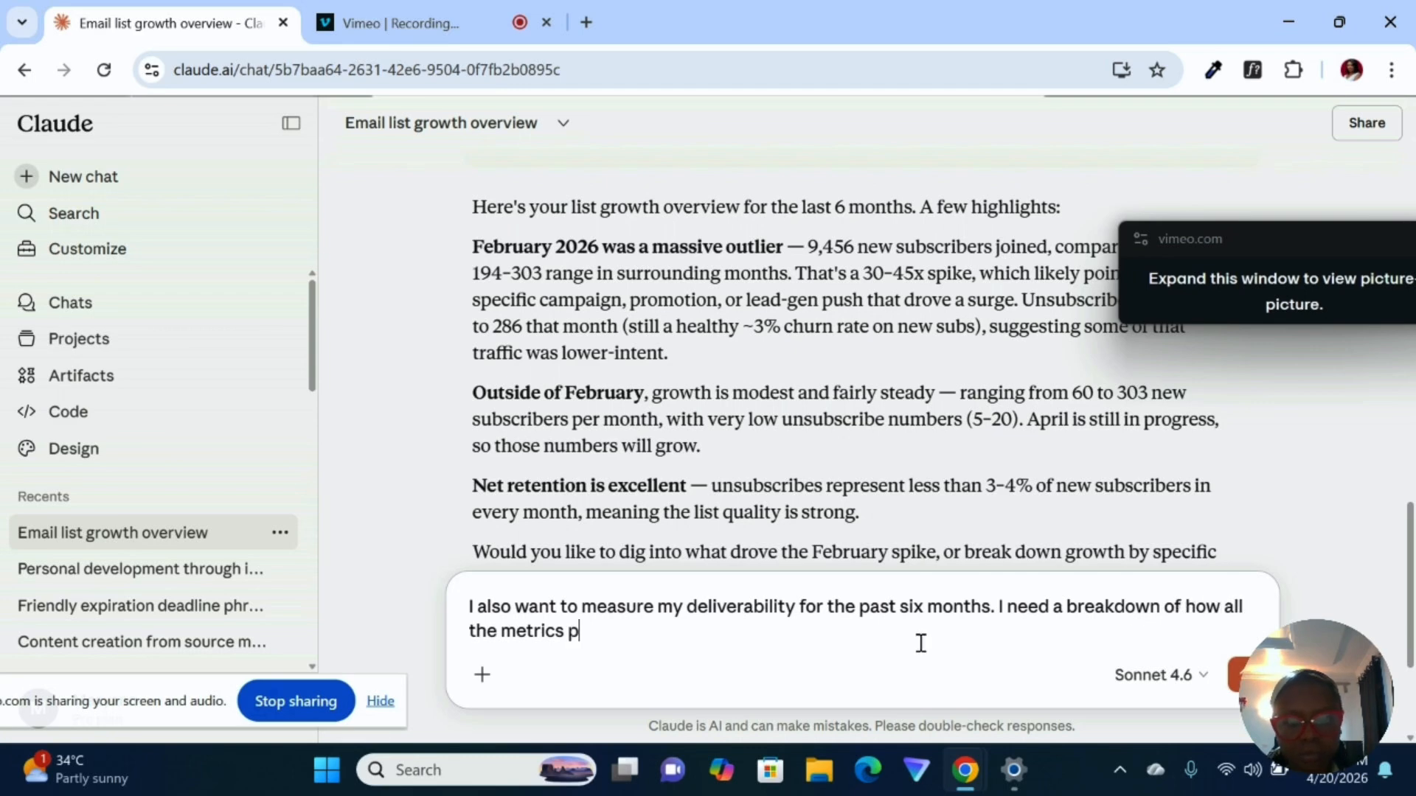
pyautogui.write('erformed in th')
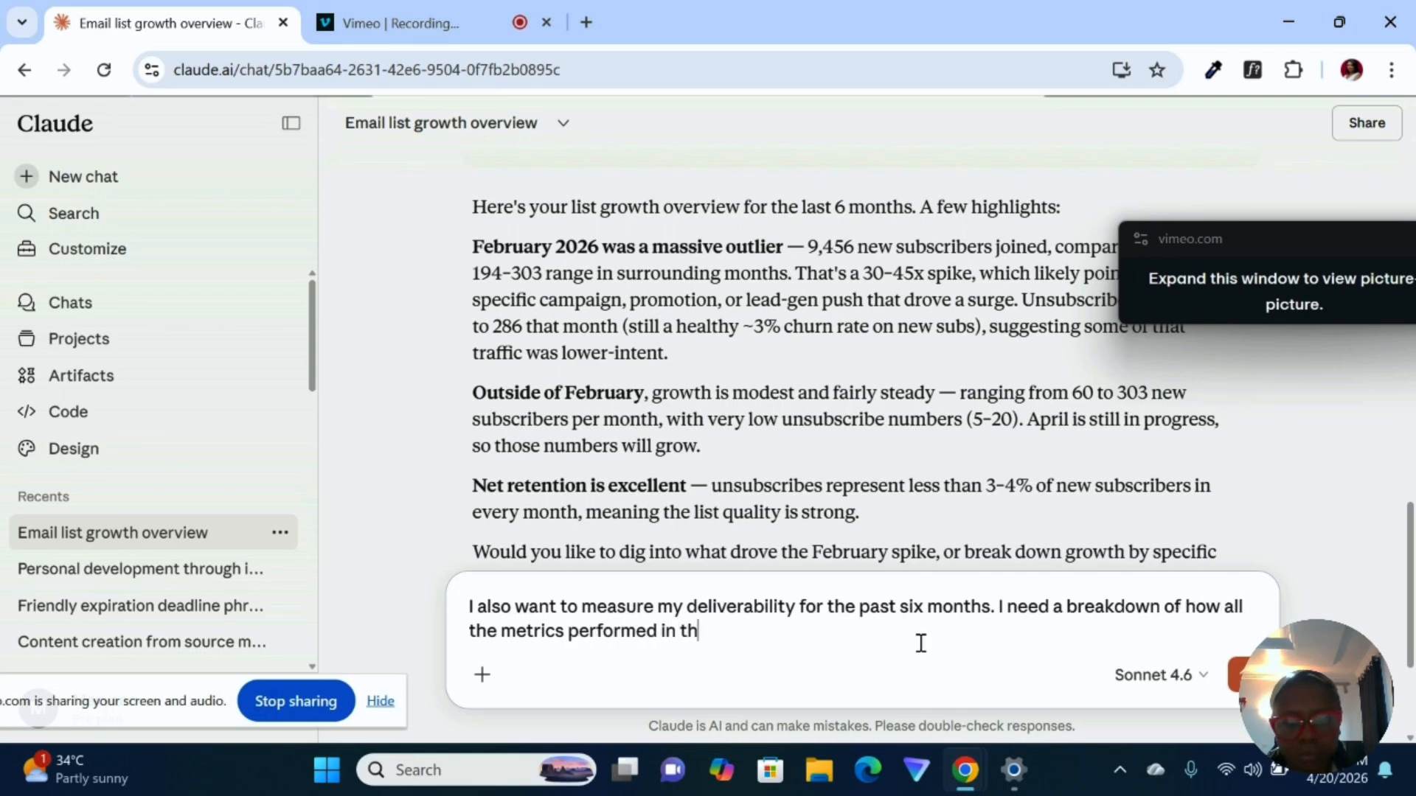
pyautogui.write('e last si')
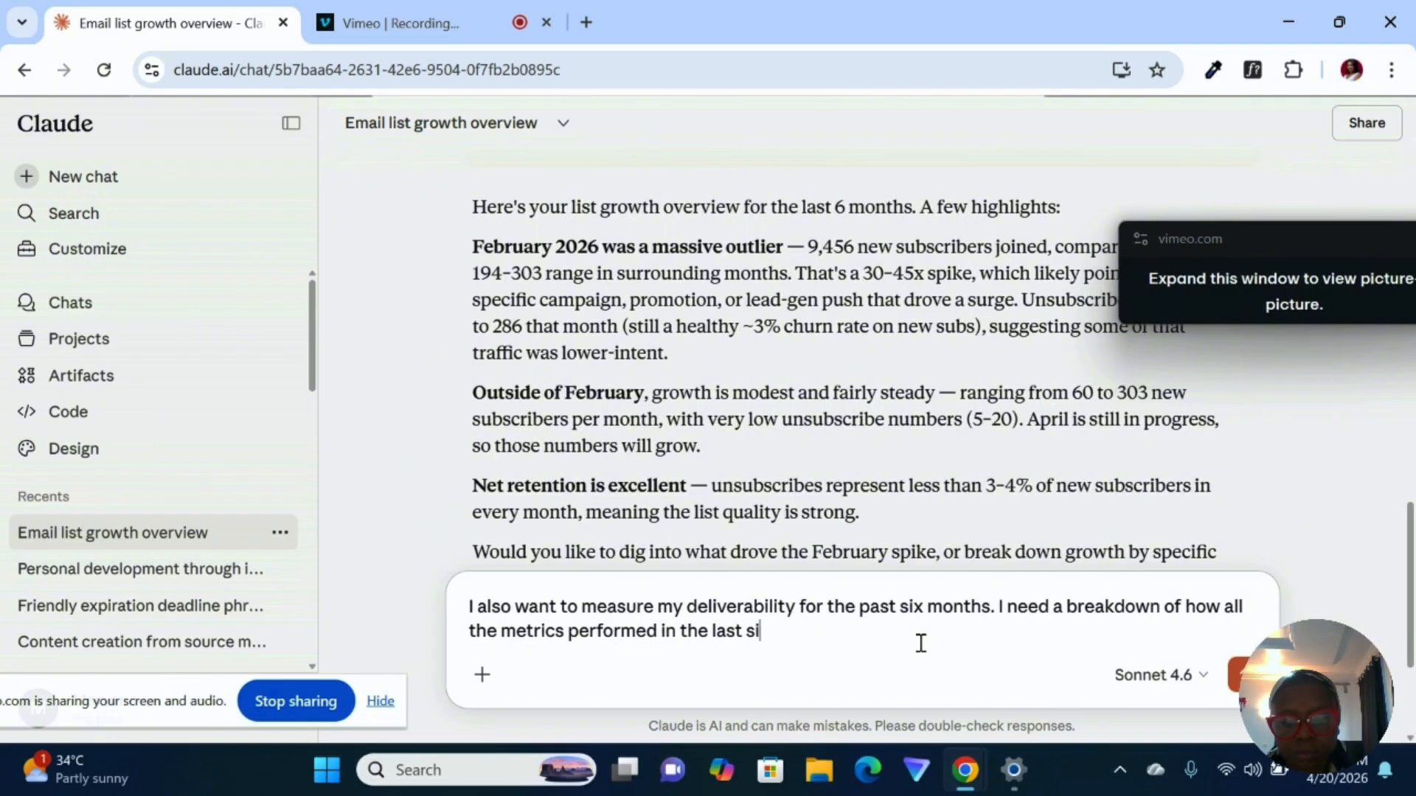
pyautogui.write('x months. A')
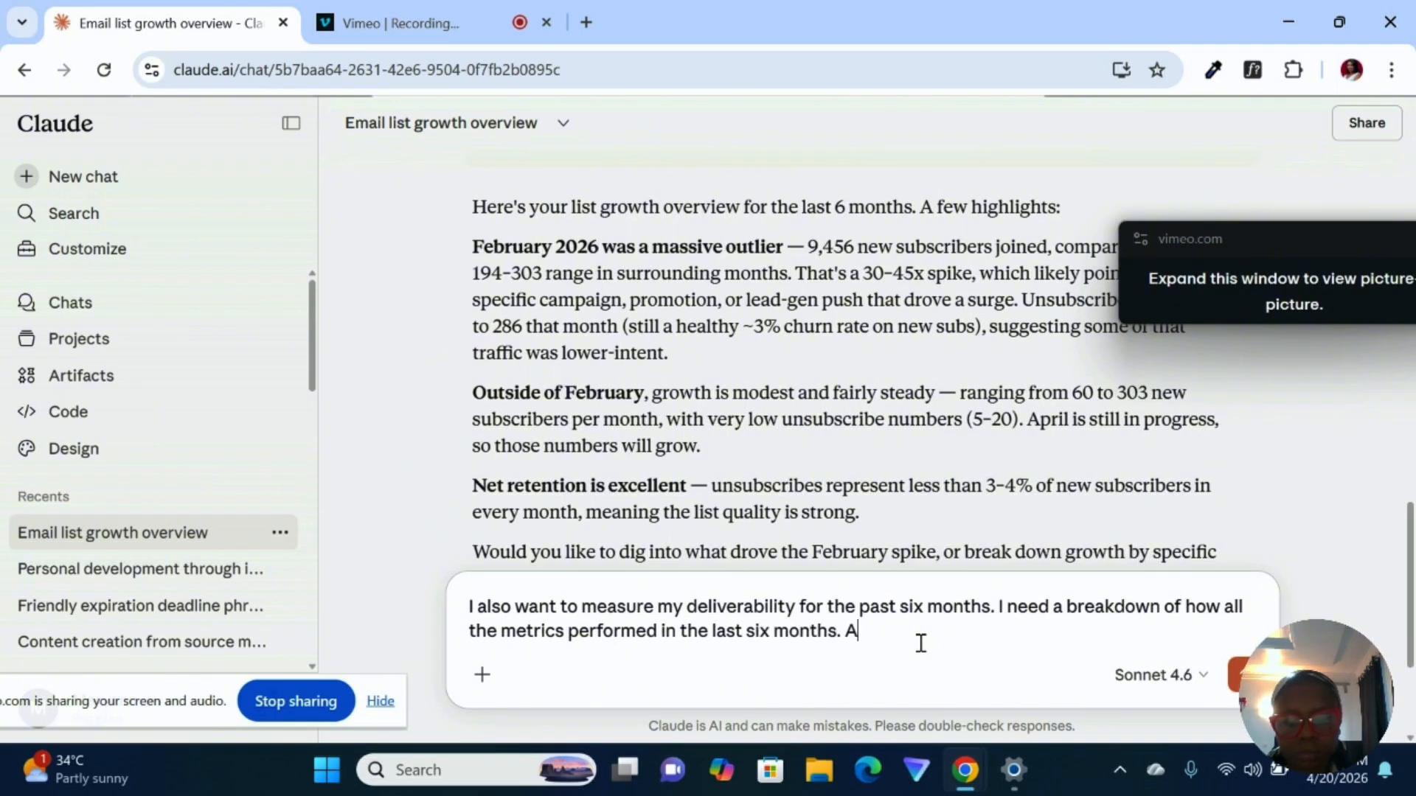
# - Add "Also highlight areas that needs great improvements. Be extremely detailed" to the message and send it
pyautogui.write('lso highlig')
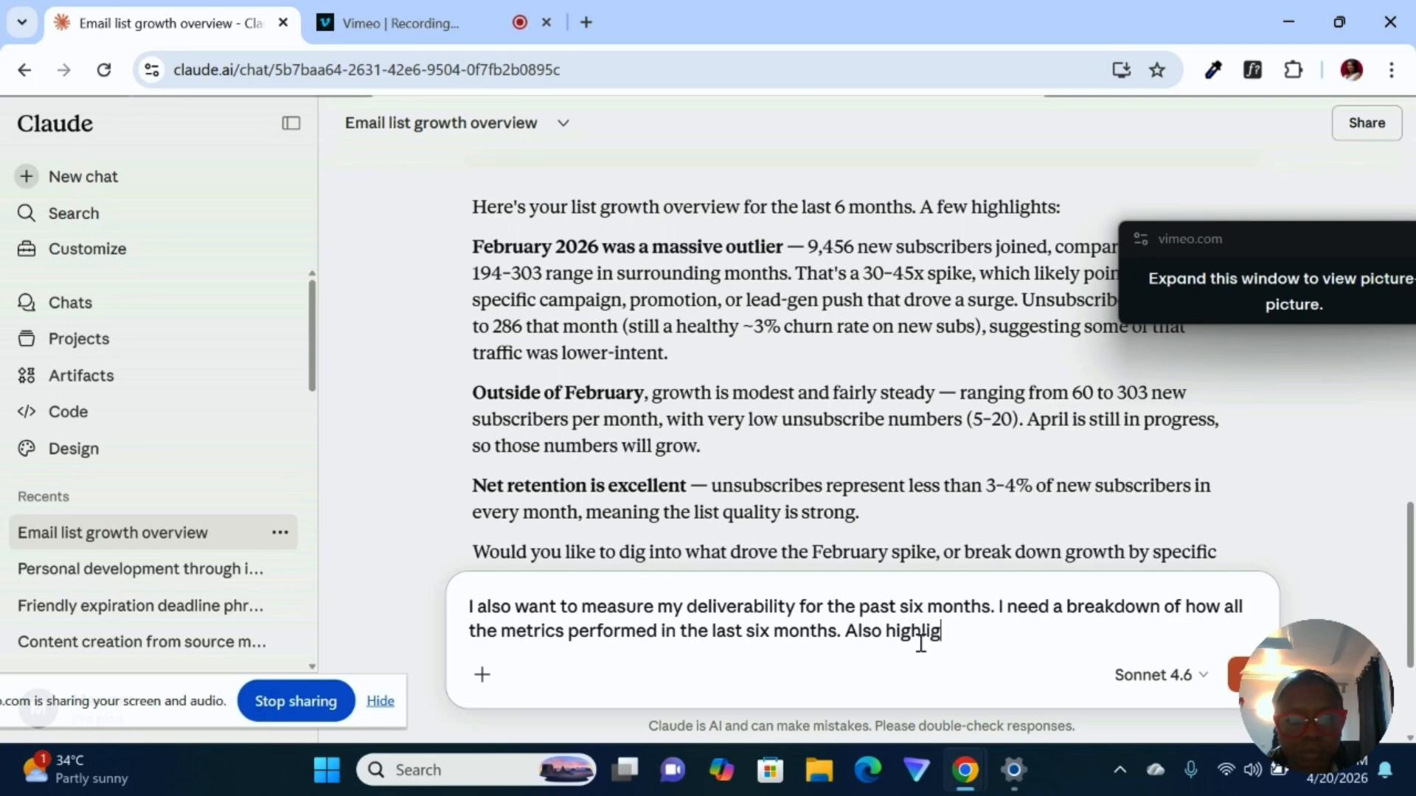
pyautogui.write('ht are')
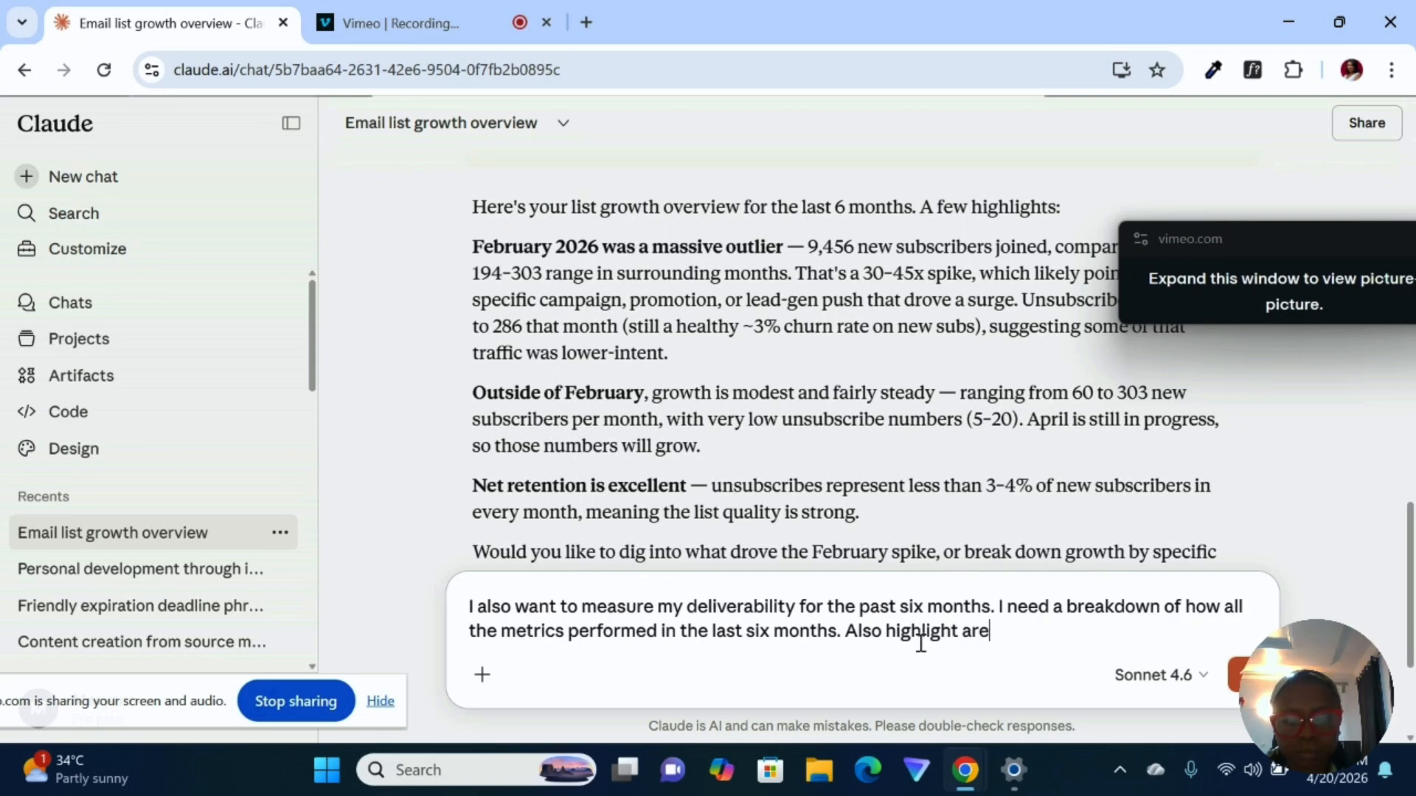
pyautogui.write('as that needs ')
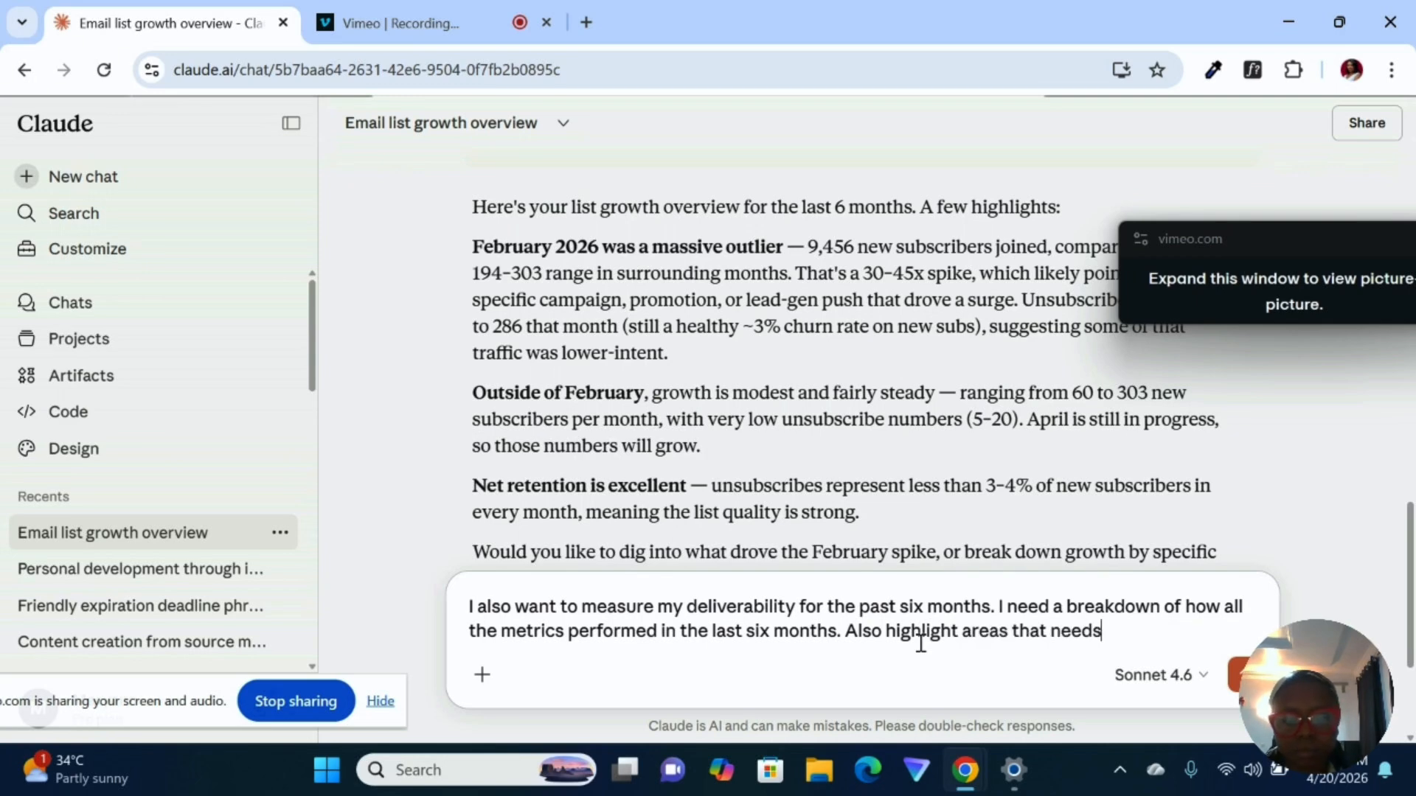
pyautogui.write('great i')
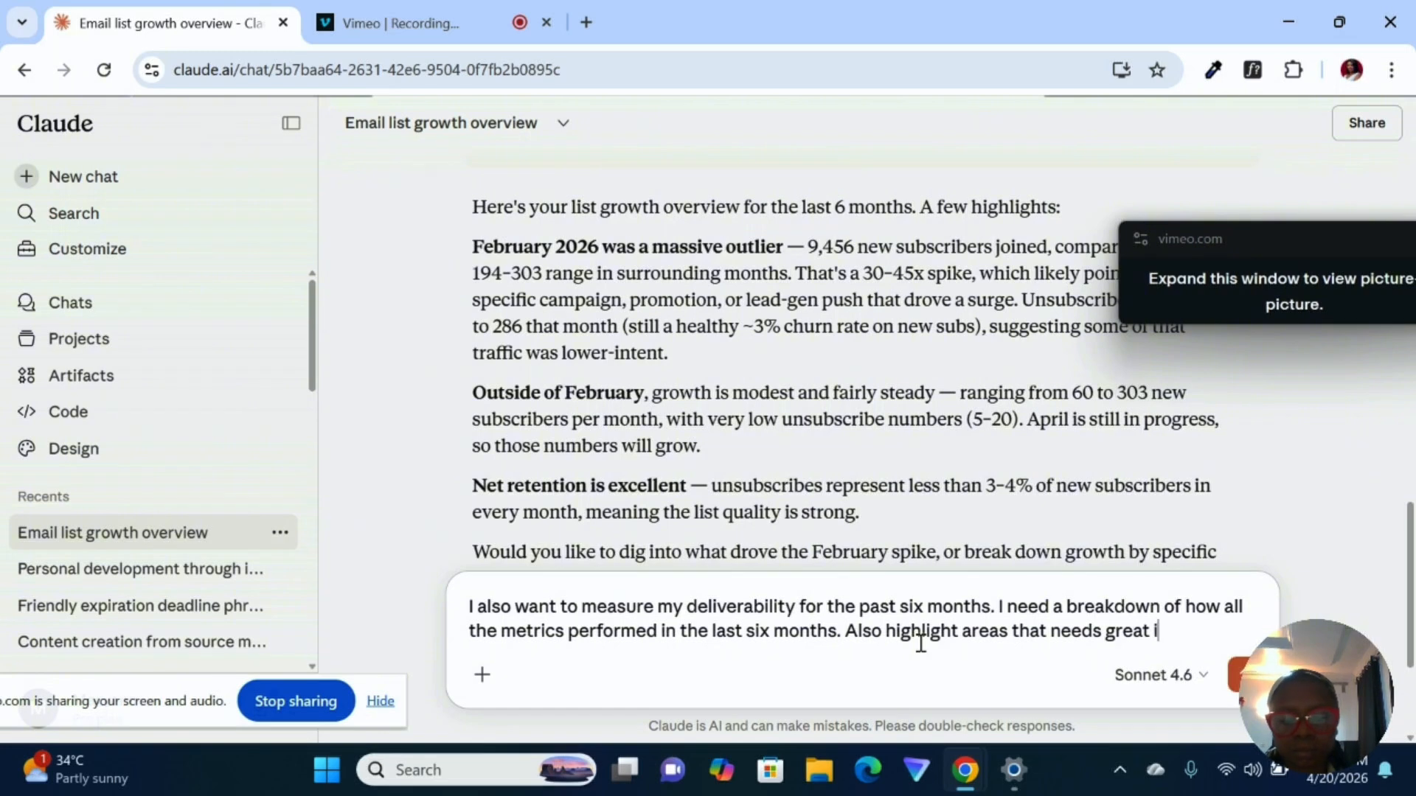
pyautogui.write('mprovements.')
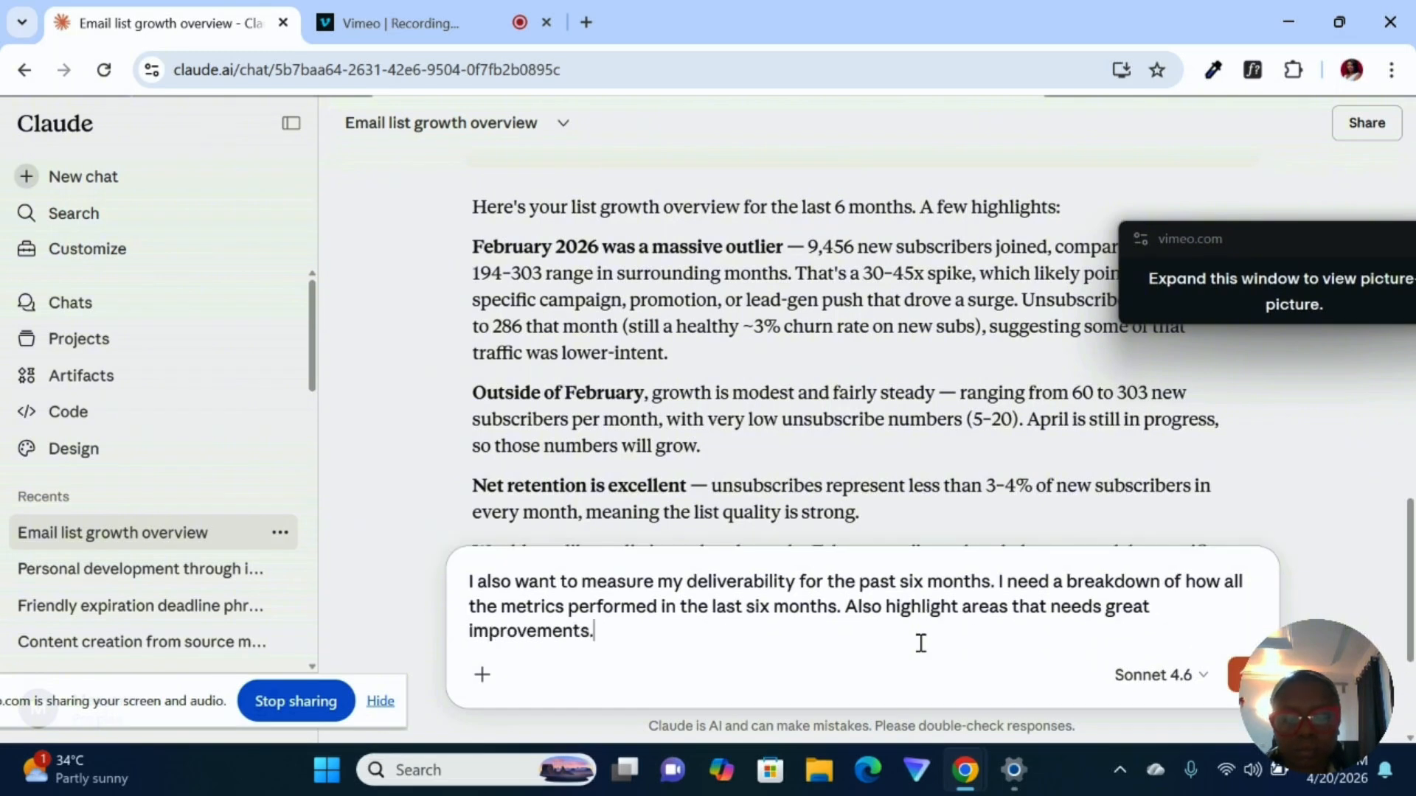
pyautogui.write(' Be extre')
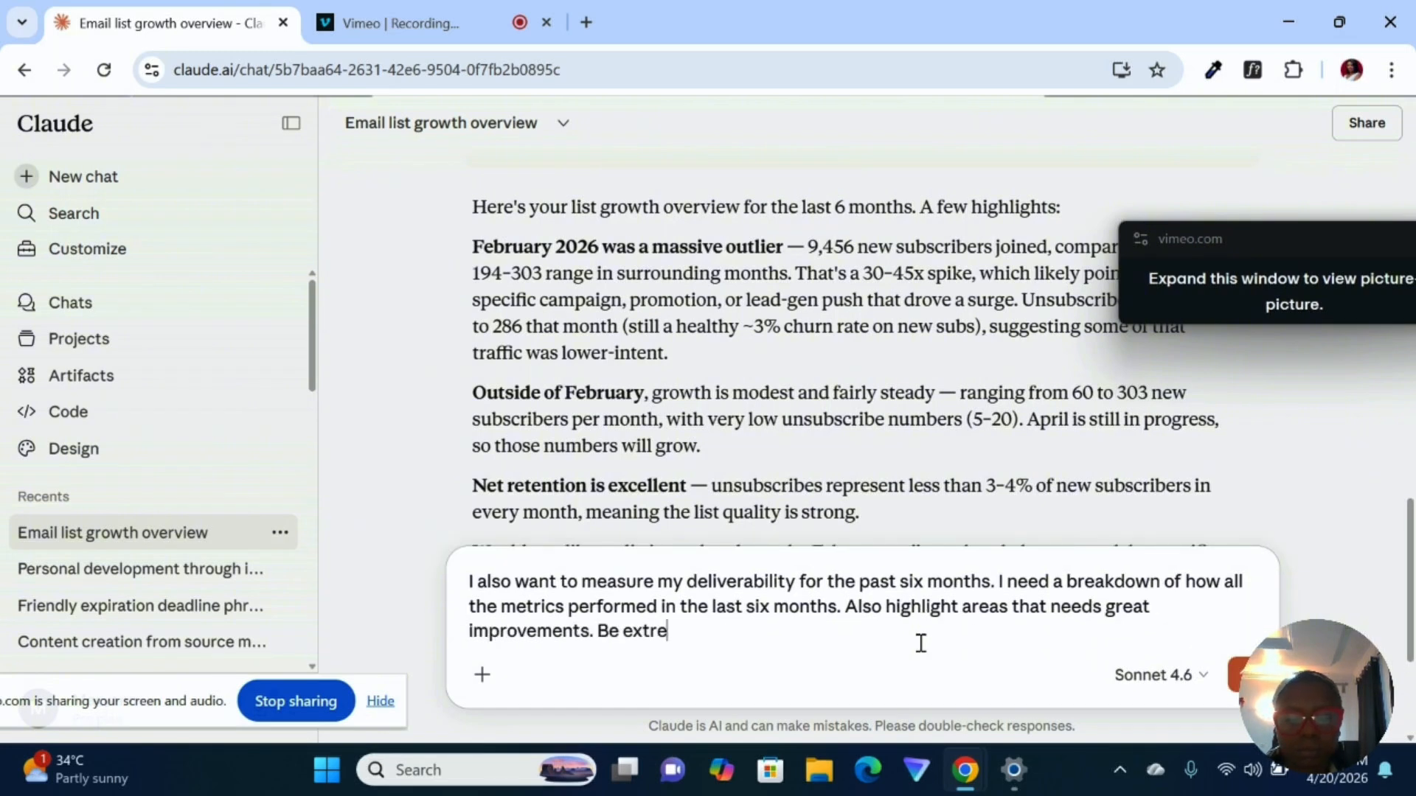
pyautogui.write('me')
pyautogui.write('ly detailed')
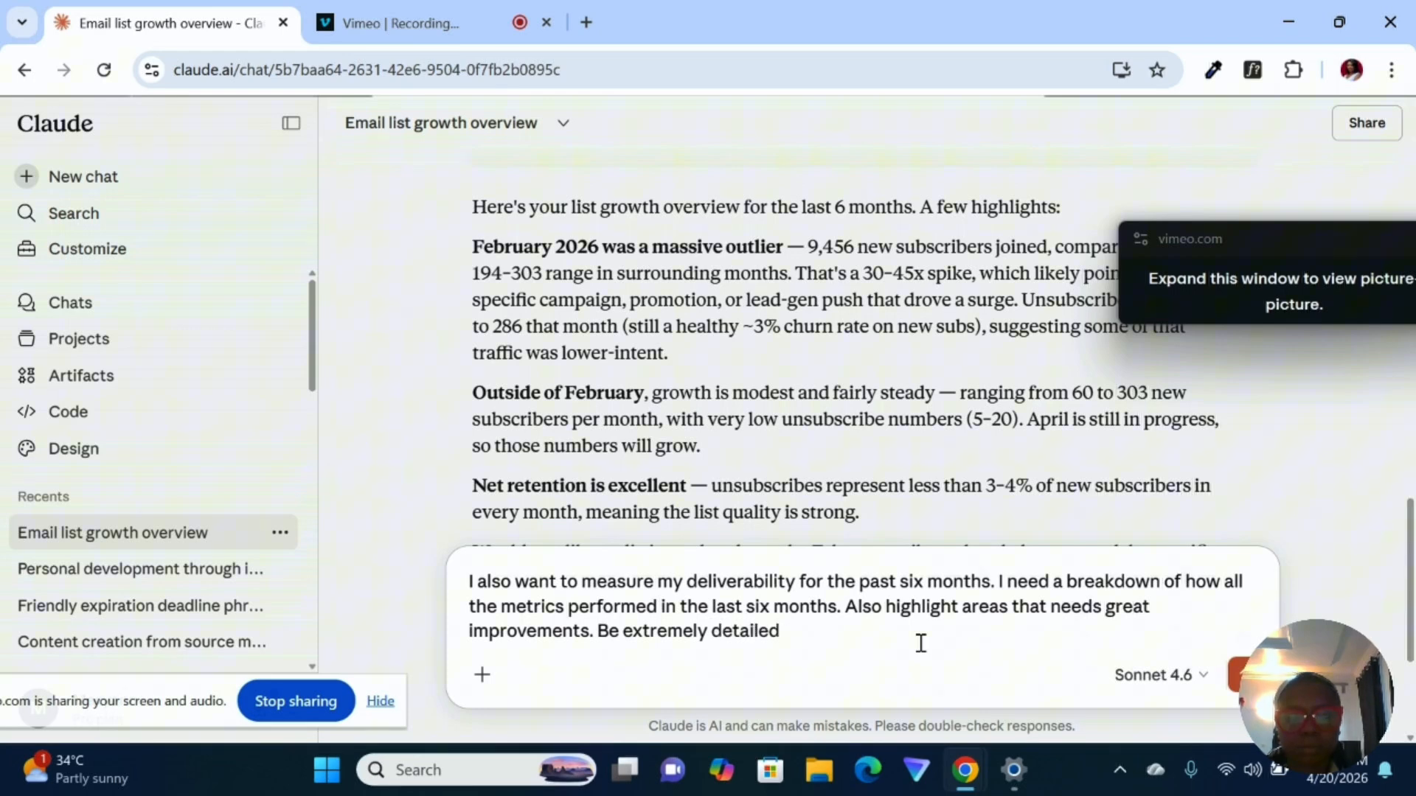
pyautogui.press('Return')
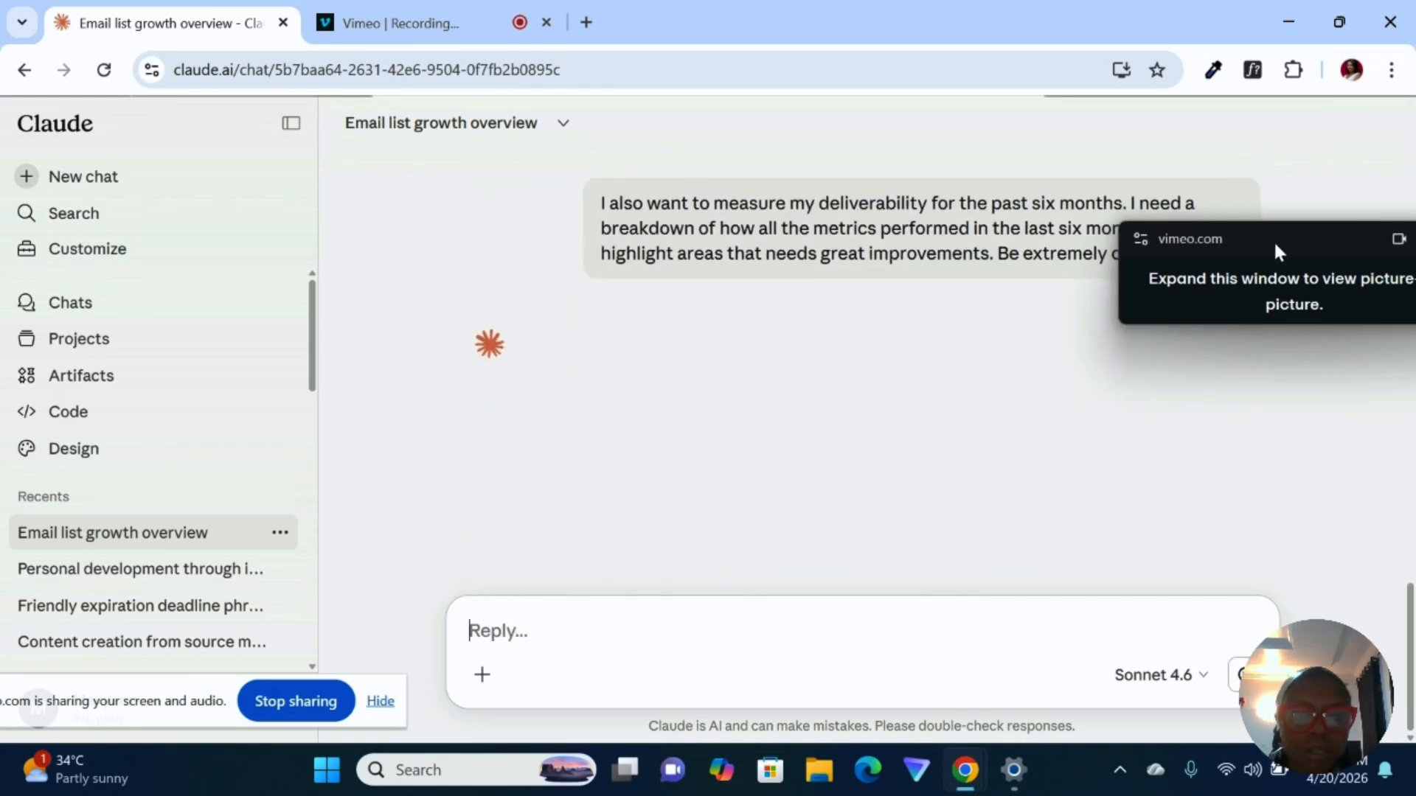
pyautogui.moveTo(1276, 245); pyautogui.dragTo(1194, 332)
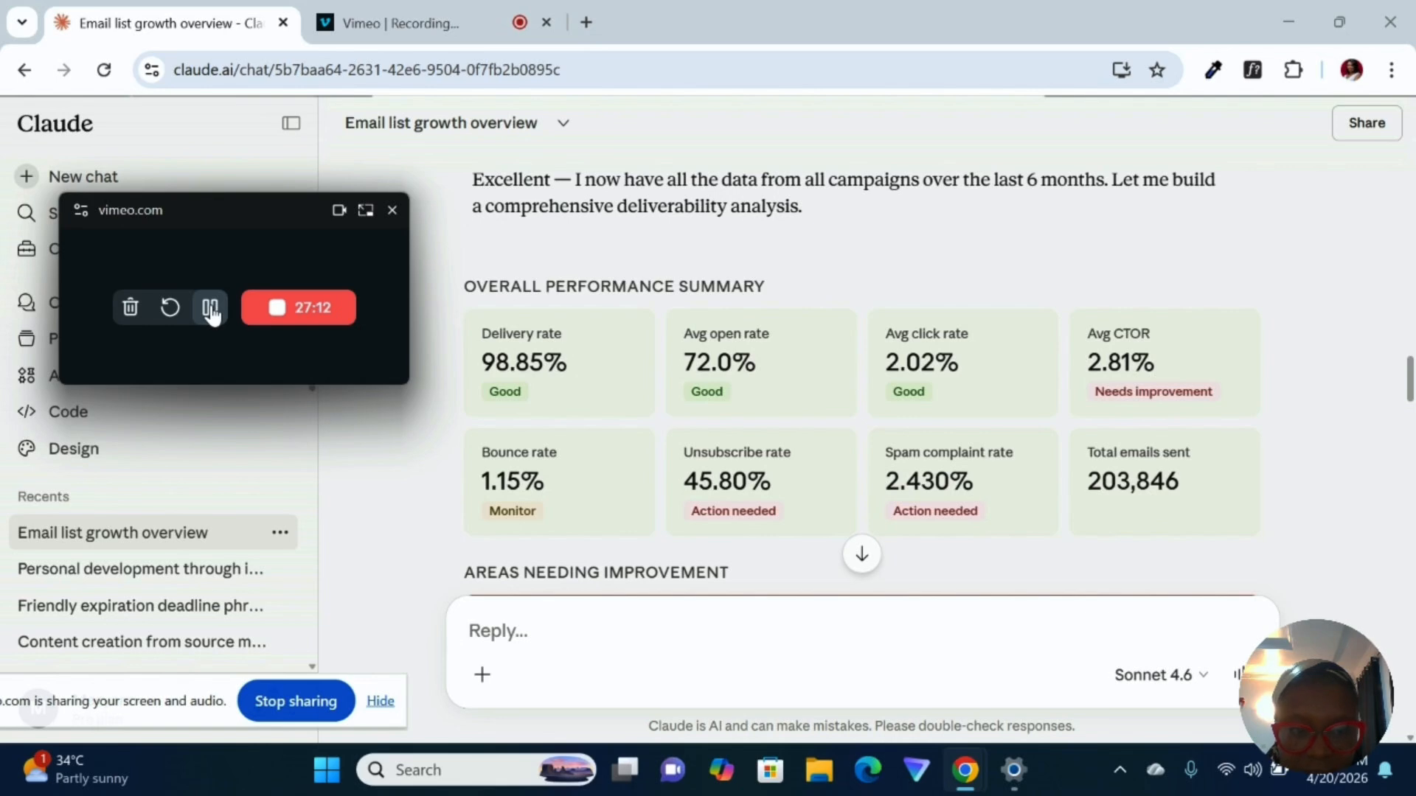
pyautogui.click(211, 312)
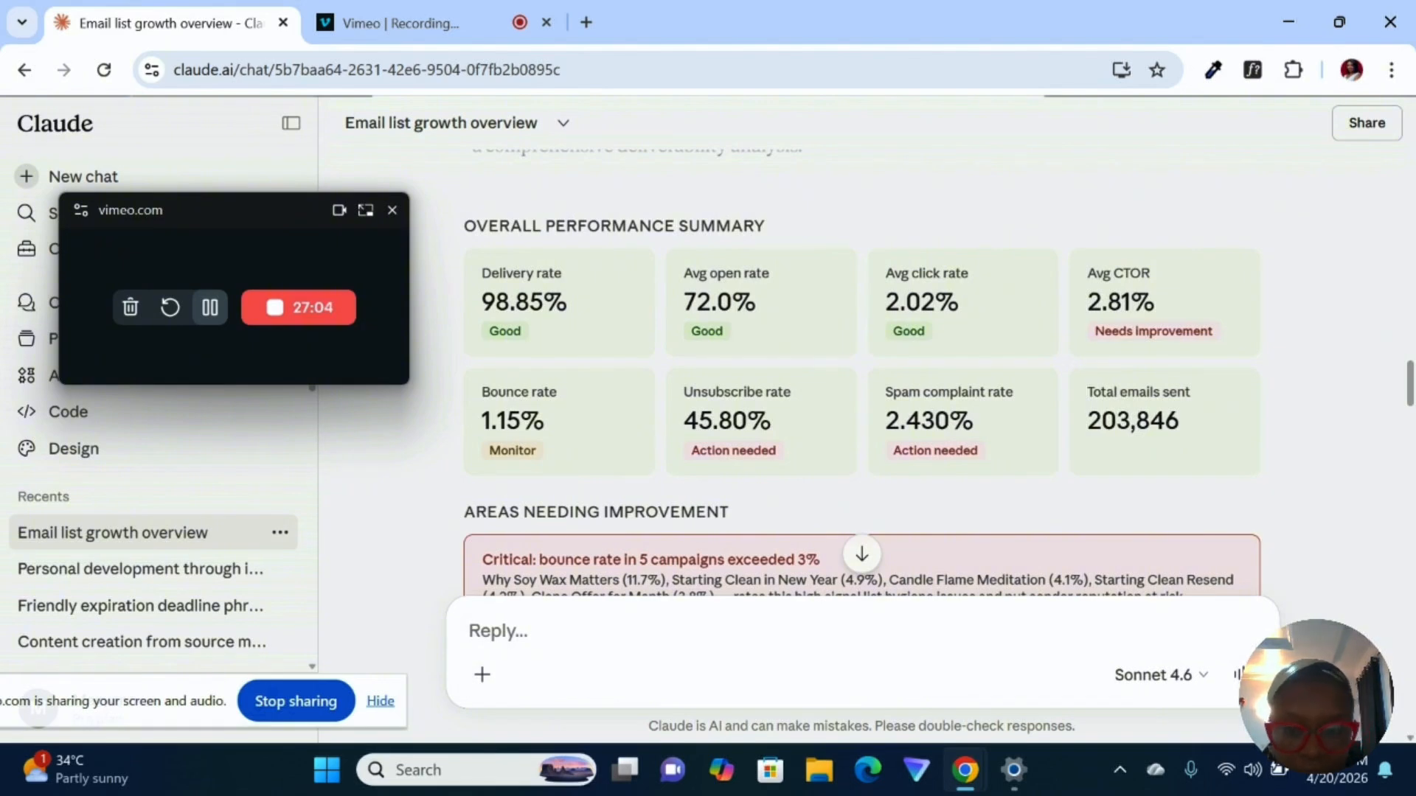
# - Review the overall performance summary, highlighting the bounce rate, average click rate and average open rate figures
pyautogui.scroll(-1, 862, 373)
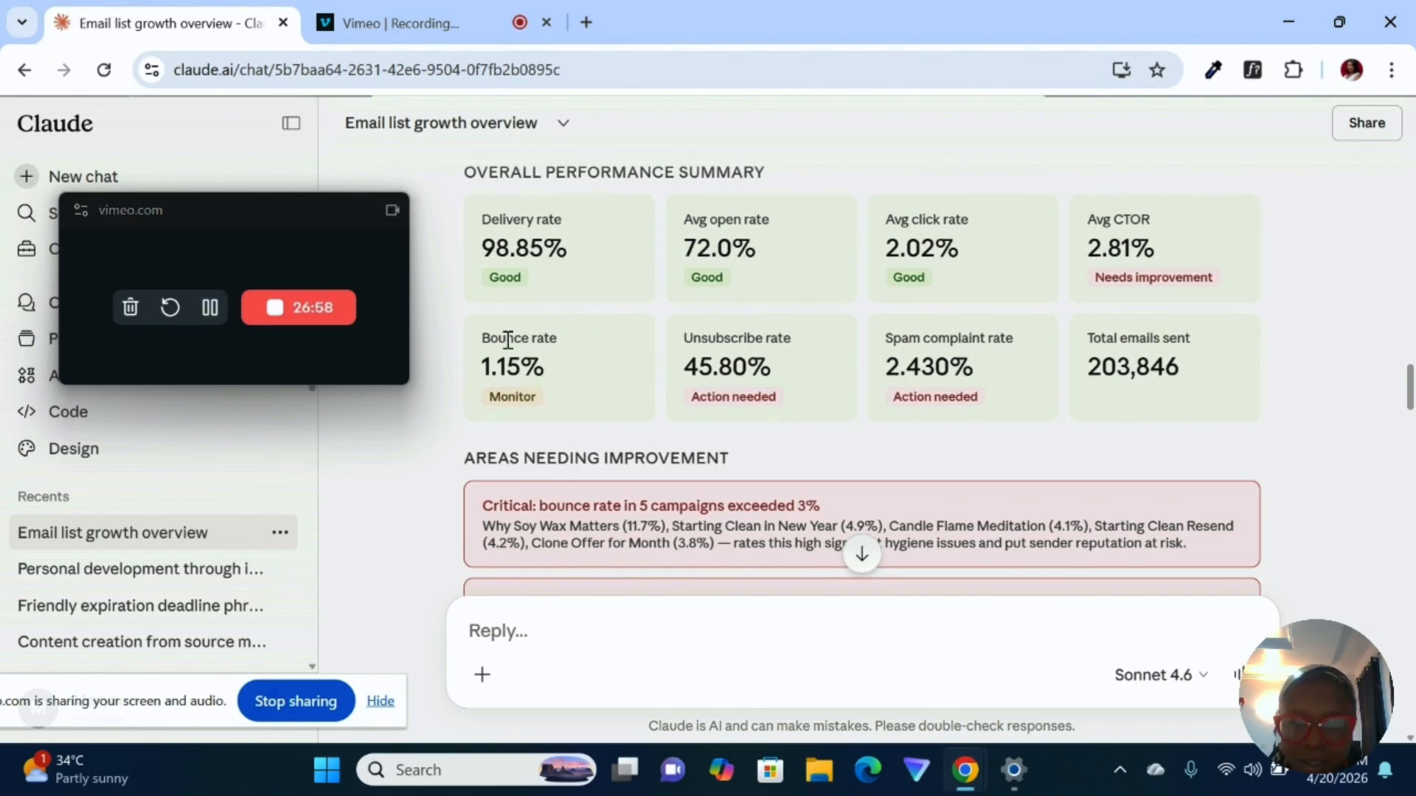
pyautogui.moveTo(486, 338); pyautogui.dragTo(552, 366)
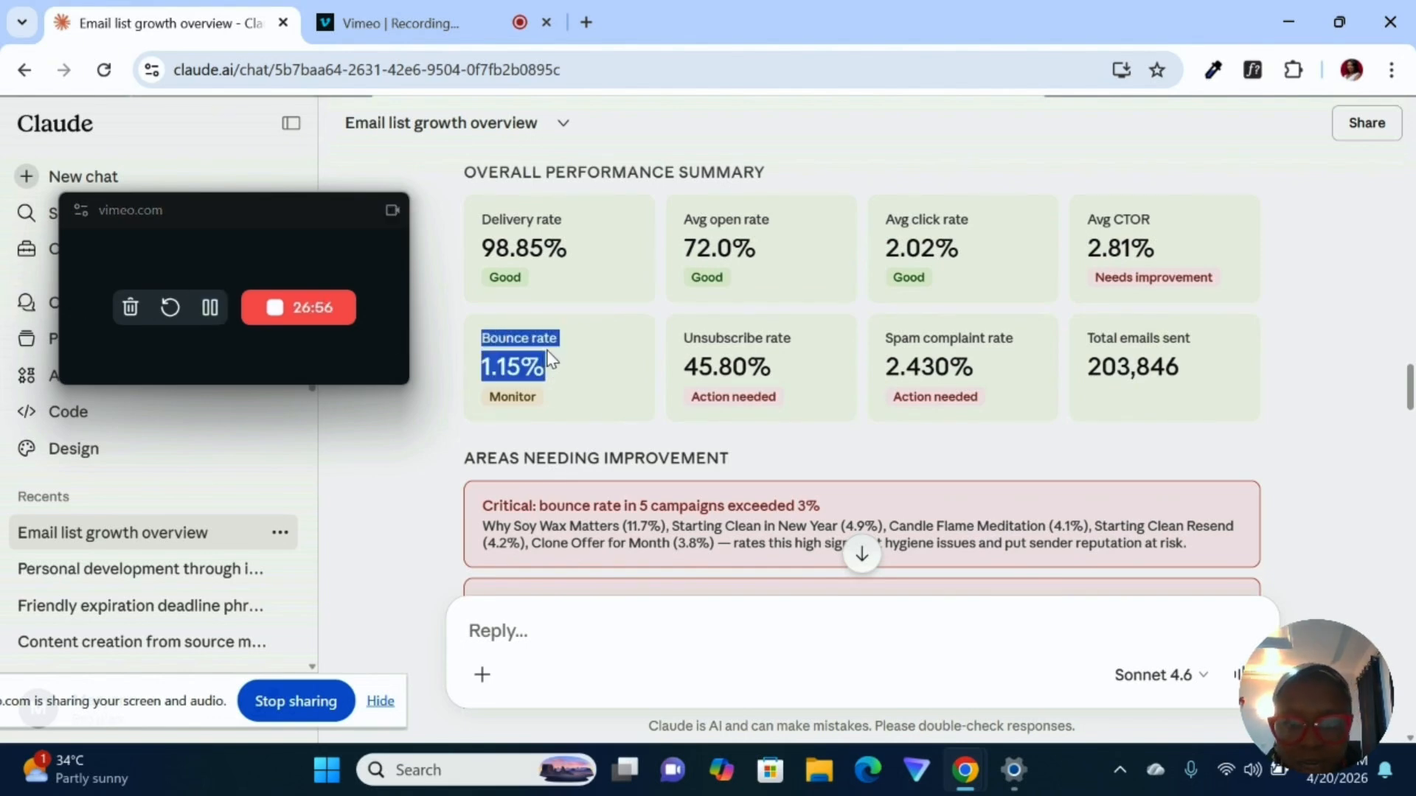
pyautogui.click(966, 243)
pyautogui.moveTo(966, 247); pyautogui.dragTo(887, 219)
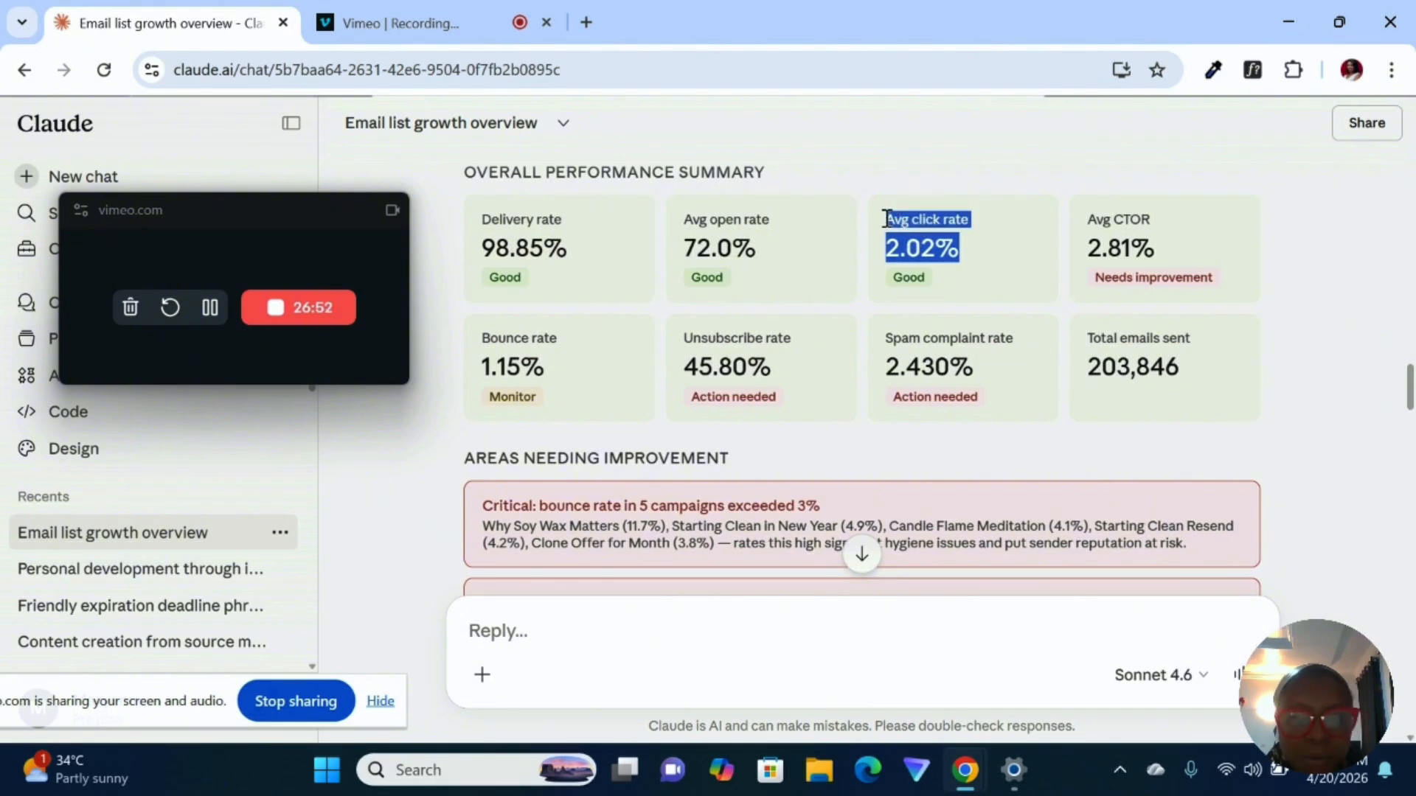
pyautogui.click(960, 223)
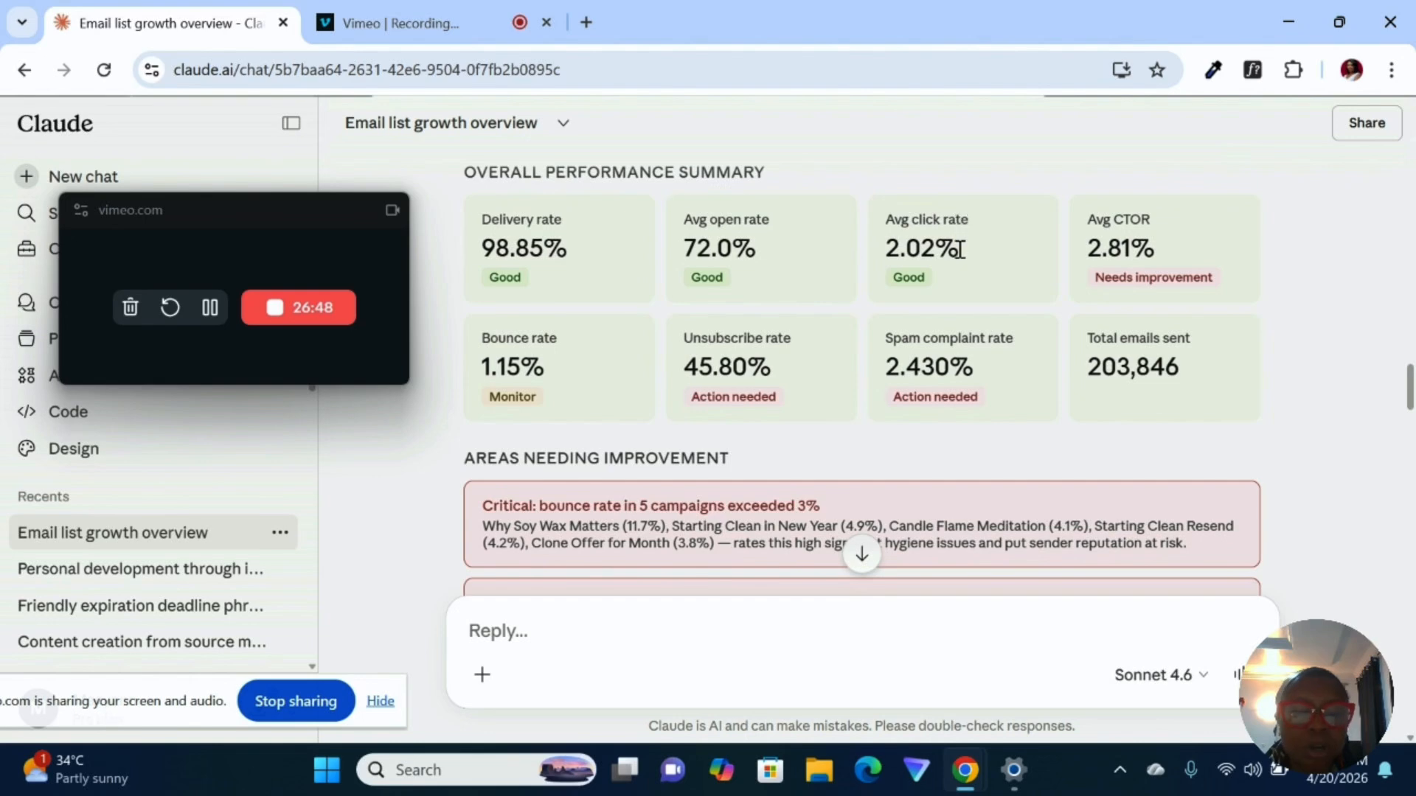
pyautogui.moveTo(960, 249); pyautogui.dragTo(894, 226)
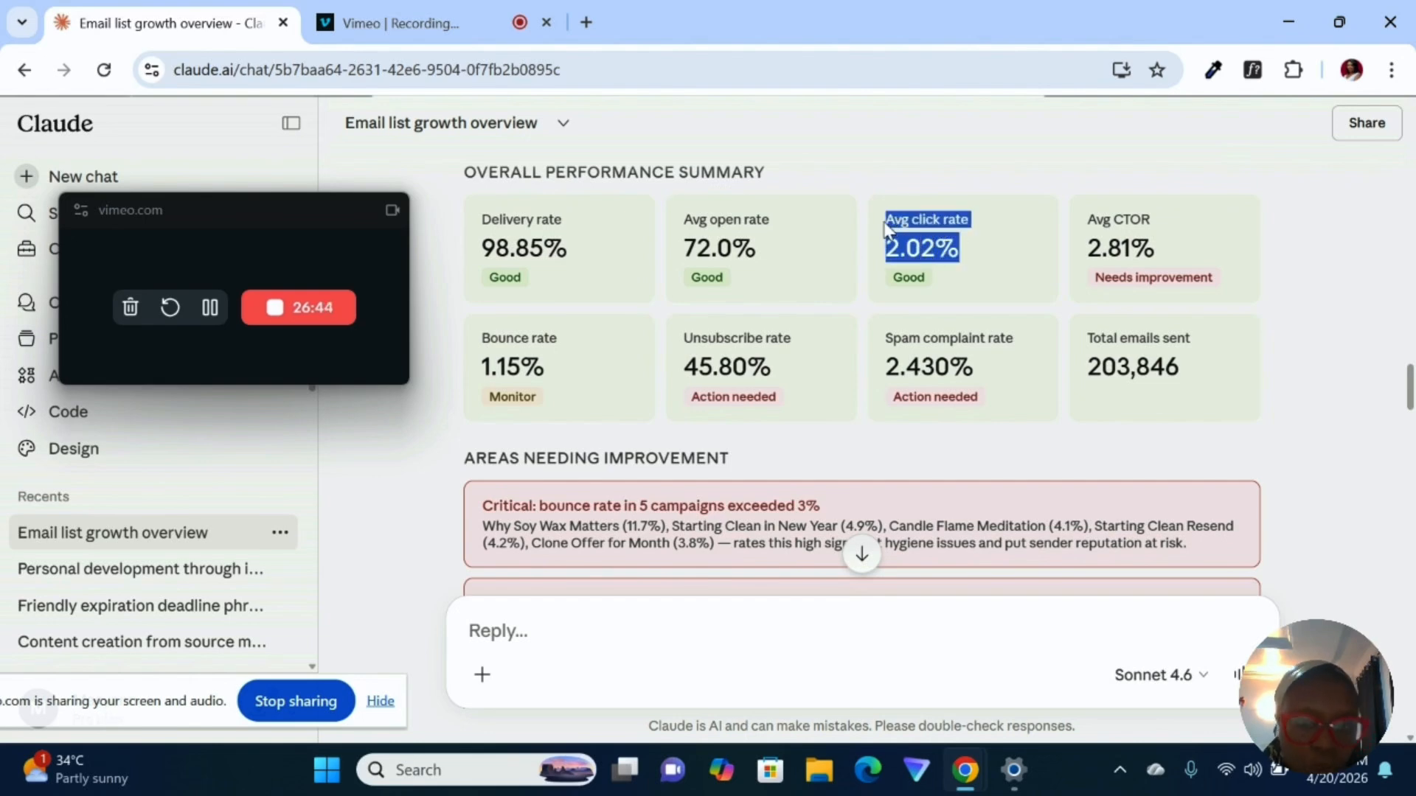
pyautogui.moveTo(768, 259); pyautogui.dragTo(683, 223)
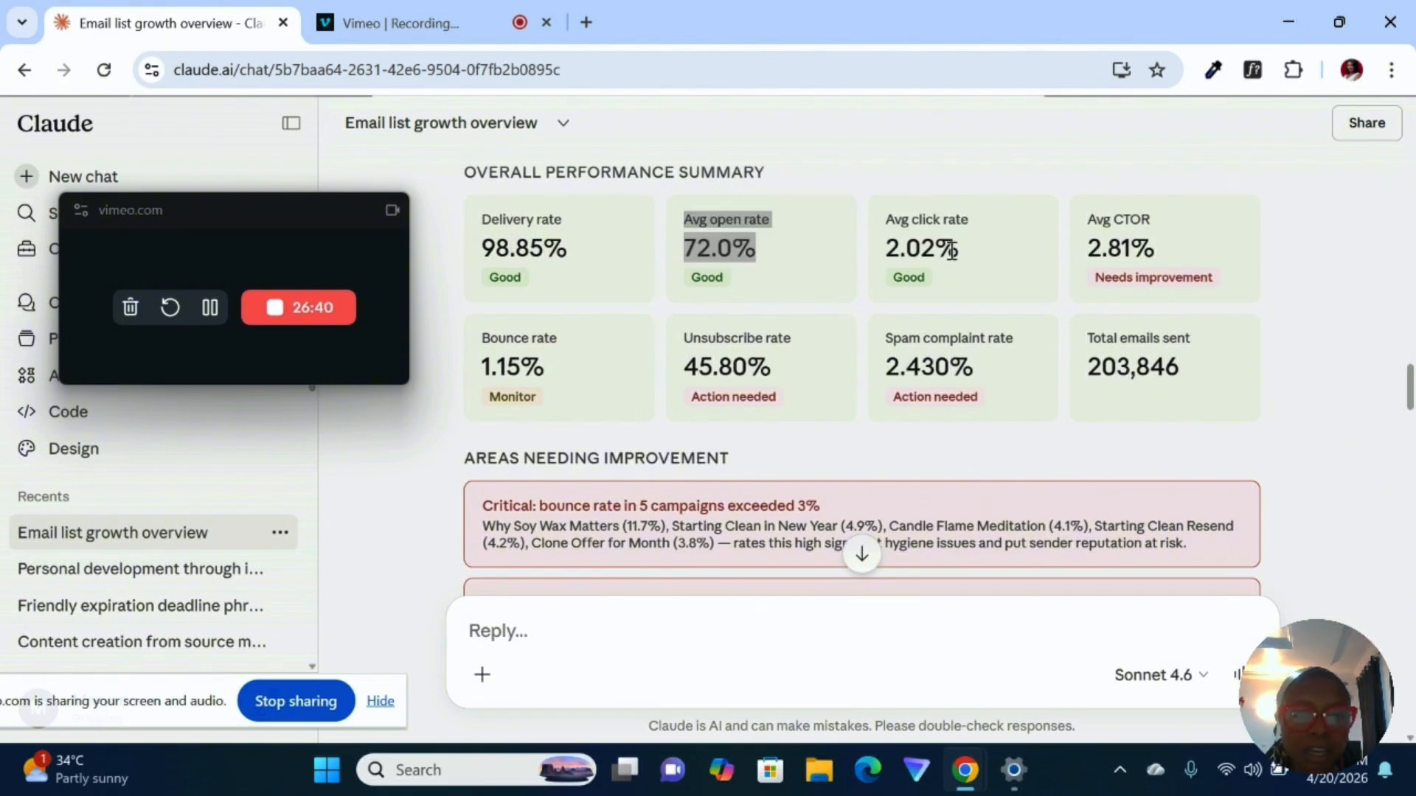
pyautogui.moveTo(962, 254); pyautogui.dragTo(892, 226)
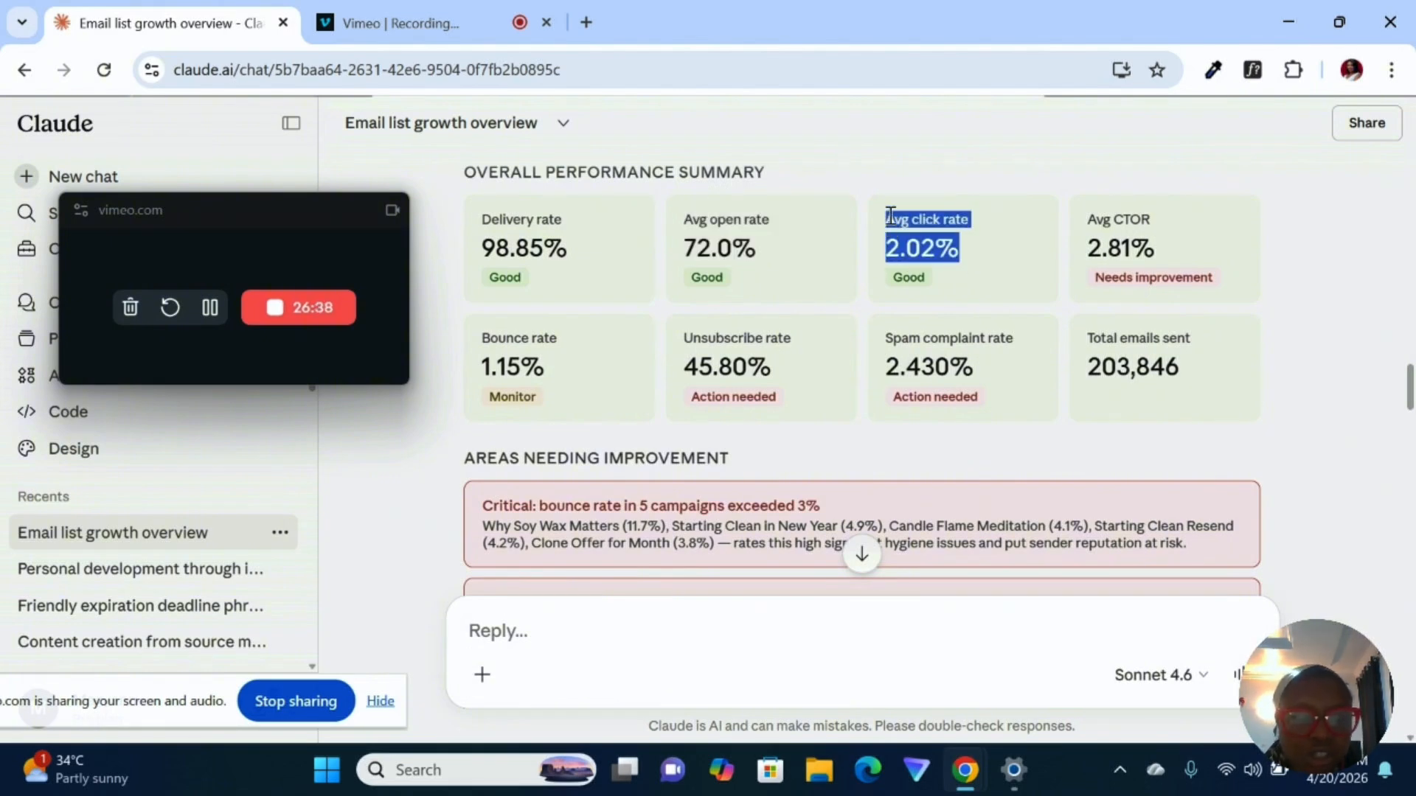
pyautogui.click(876, 155)
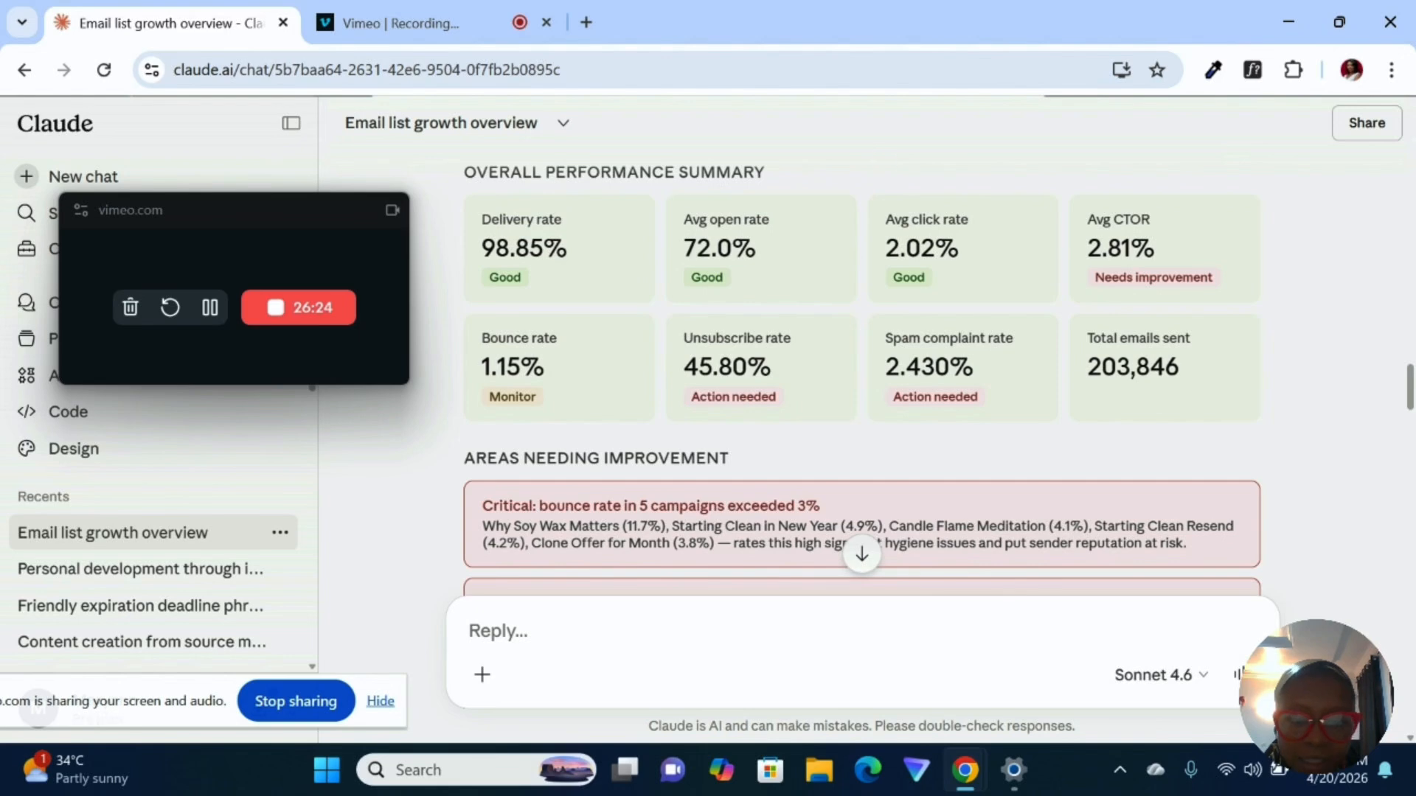
# - Examine the flagged issues in the areas needing improvement section of the deliverability report
pyautogui.scroll(-4, 861, 369)
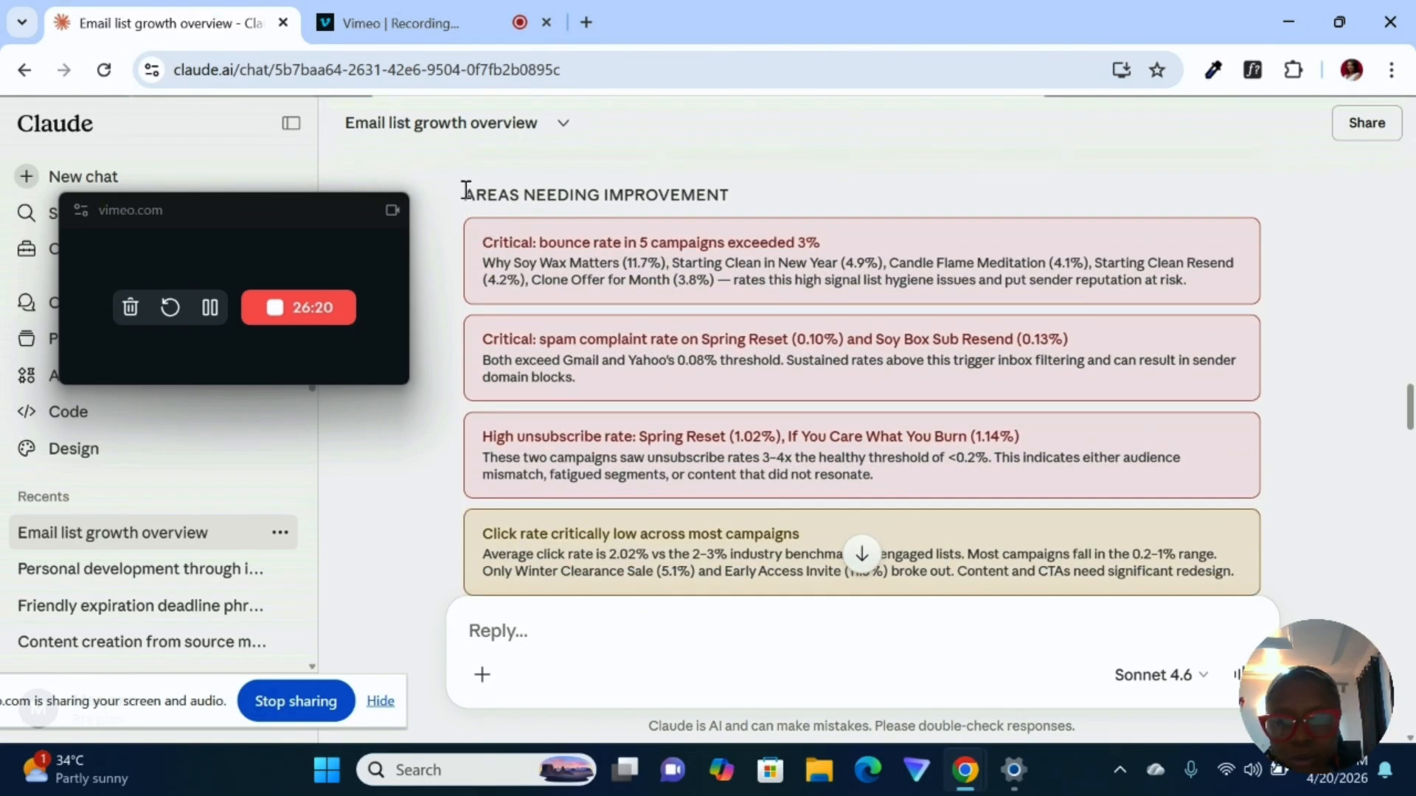
pyautogui.moveTo(465, 193); pyautogui.dragTo(818, 667)
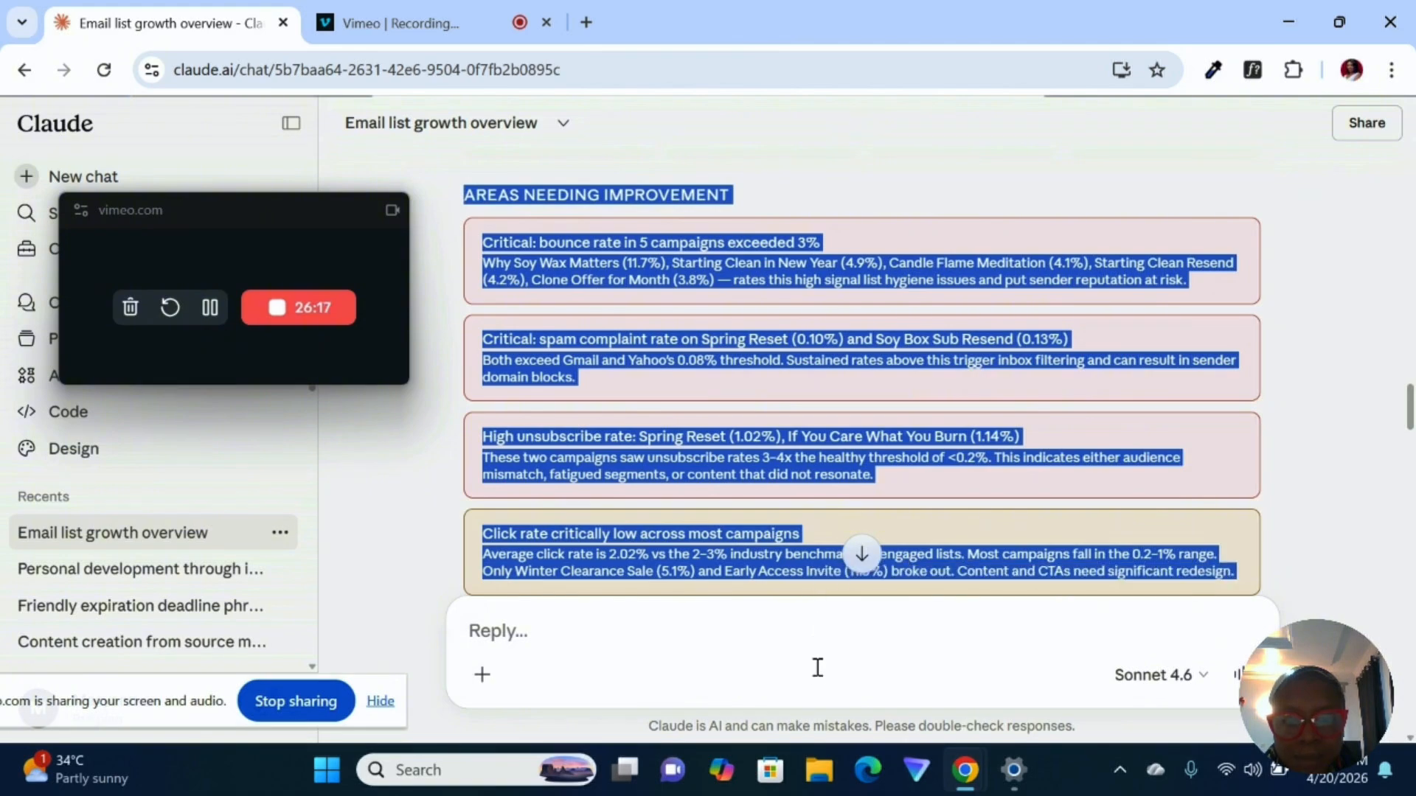
pyautogui.click(798, 536)
pyautogui.scroll(-7, 798, 536)
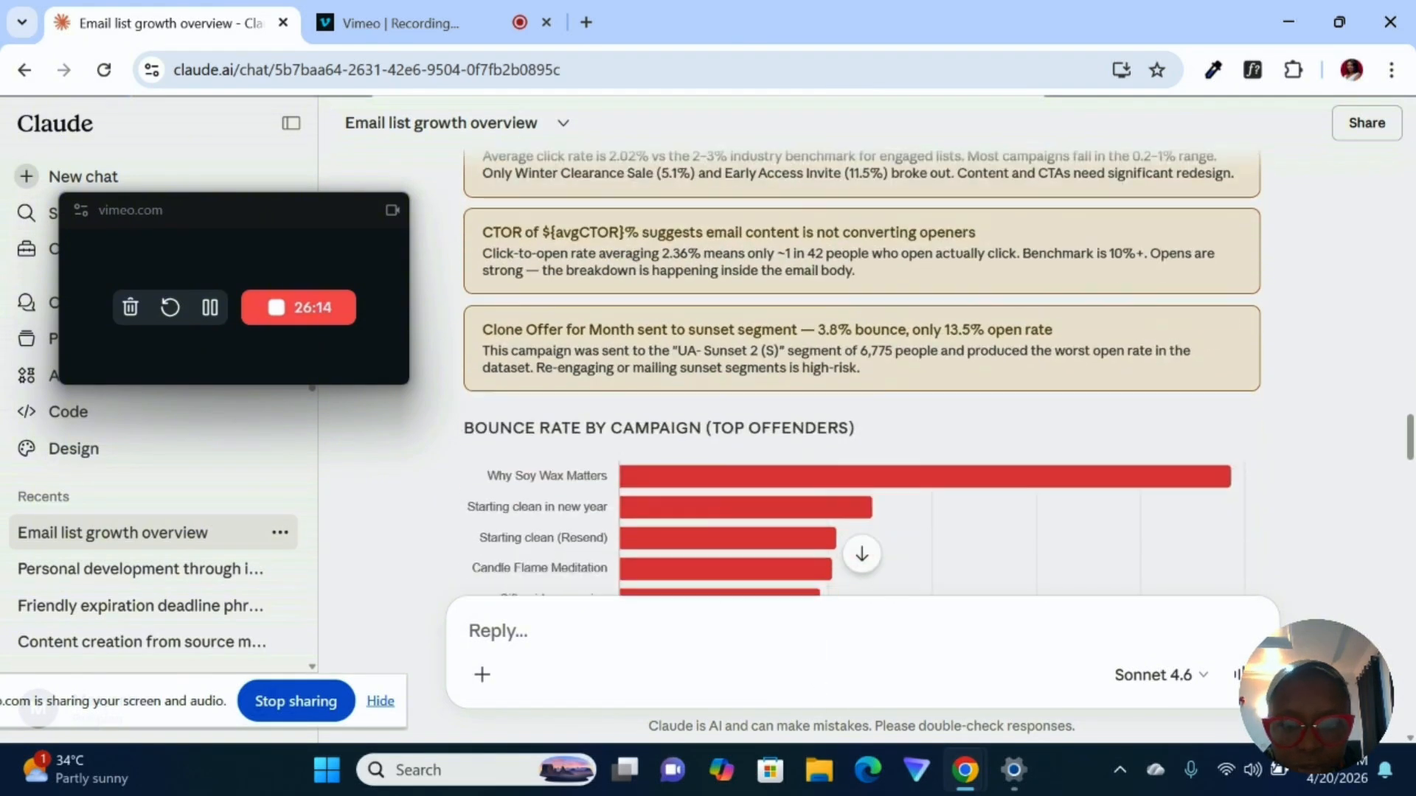
# - Look over the bounce rate by campaign chart and the campaign tables, and highlight the written delivery rate analysis
pyautogui.scroll(-2, 798, 536)
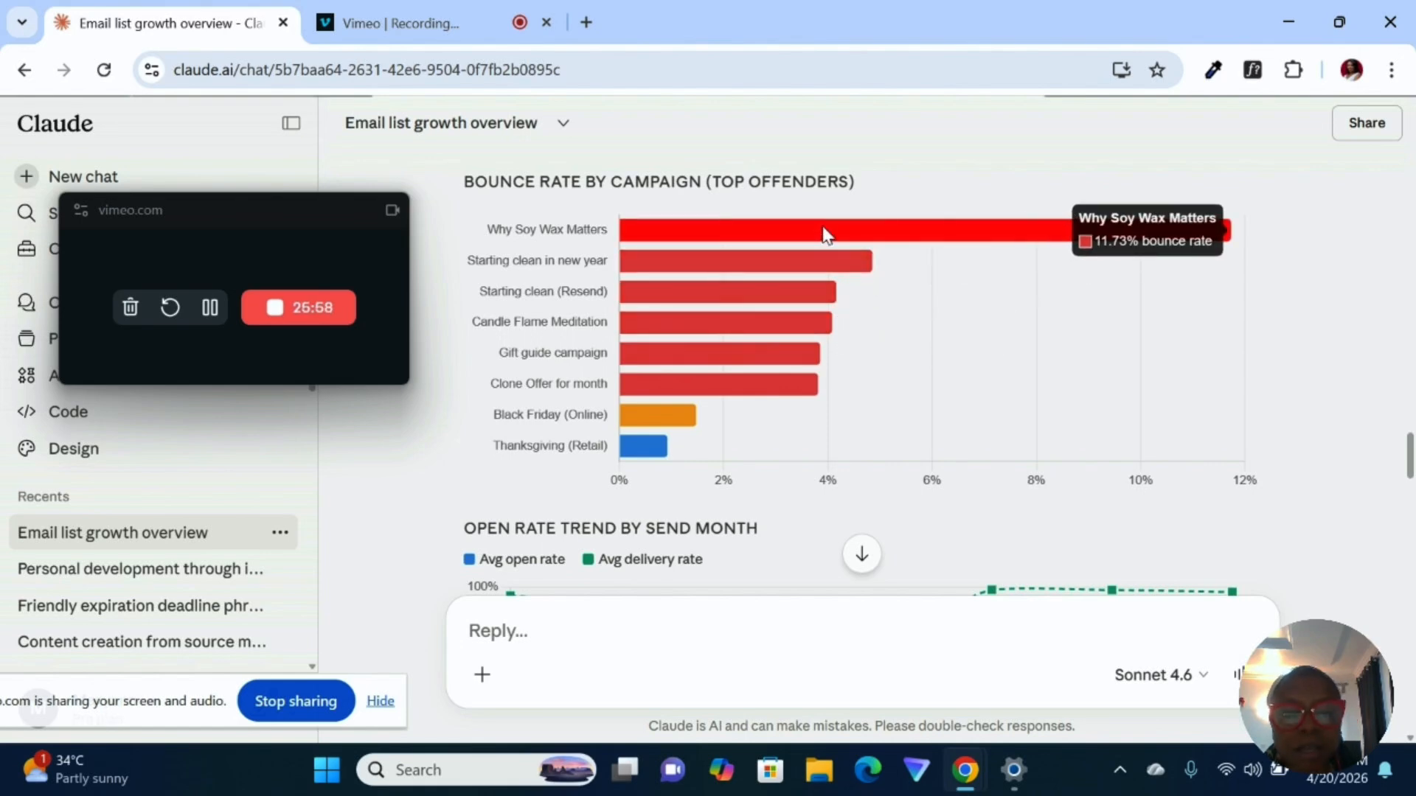
pyautogui.scroll(-6, 811, 241)
pyautogui.scroll(-18, 861, 369)
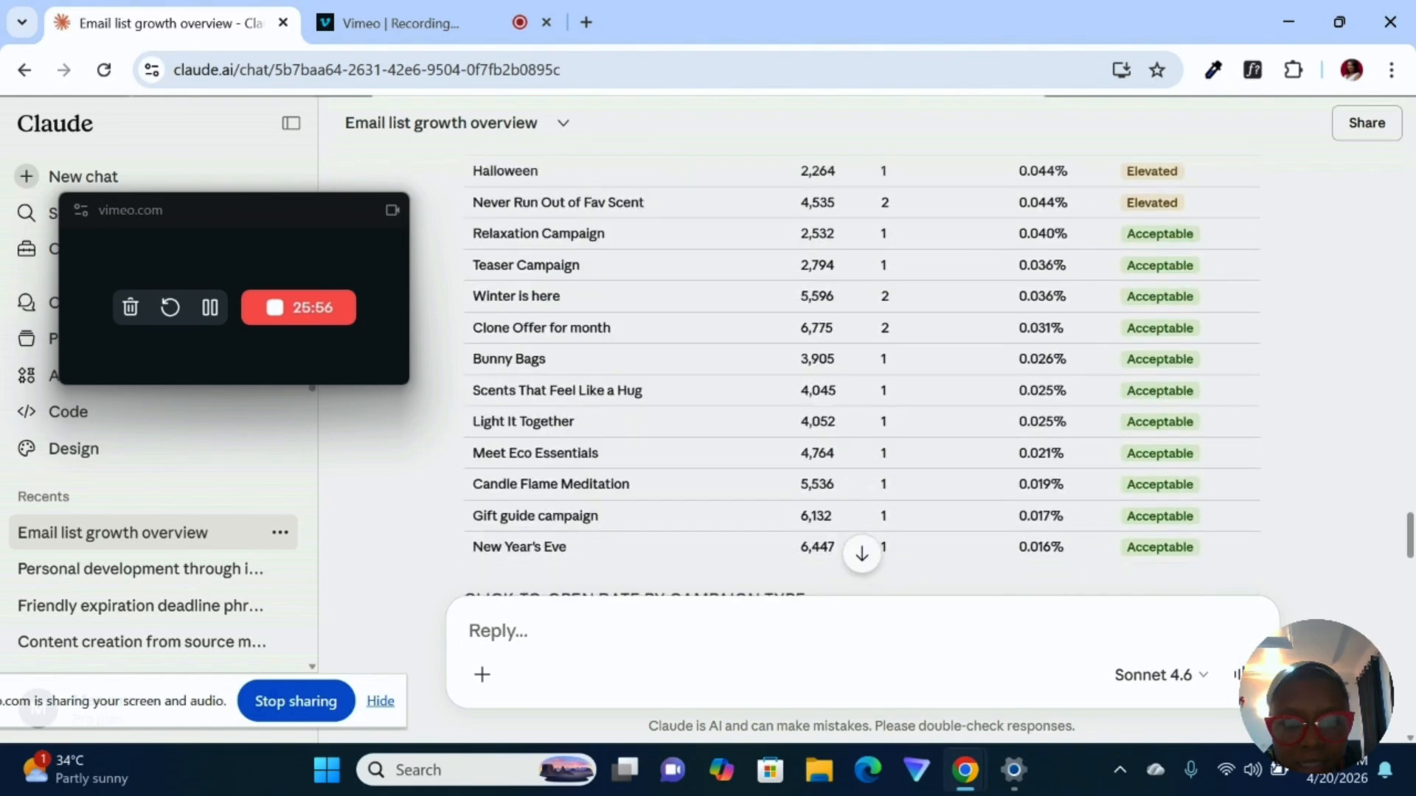
pyautogui.scroll(-5, 861, 368)
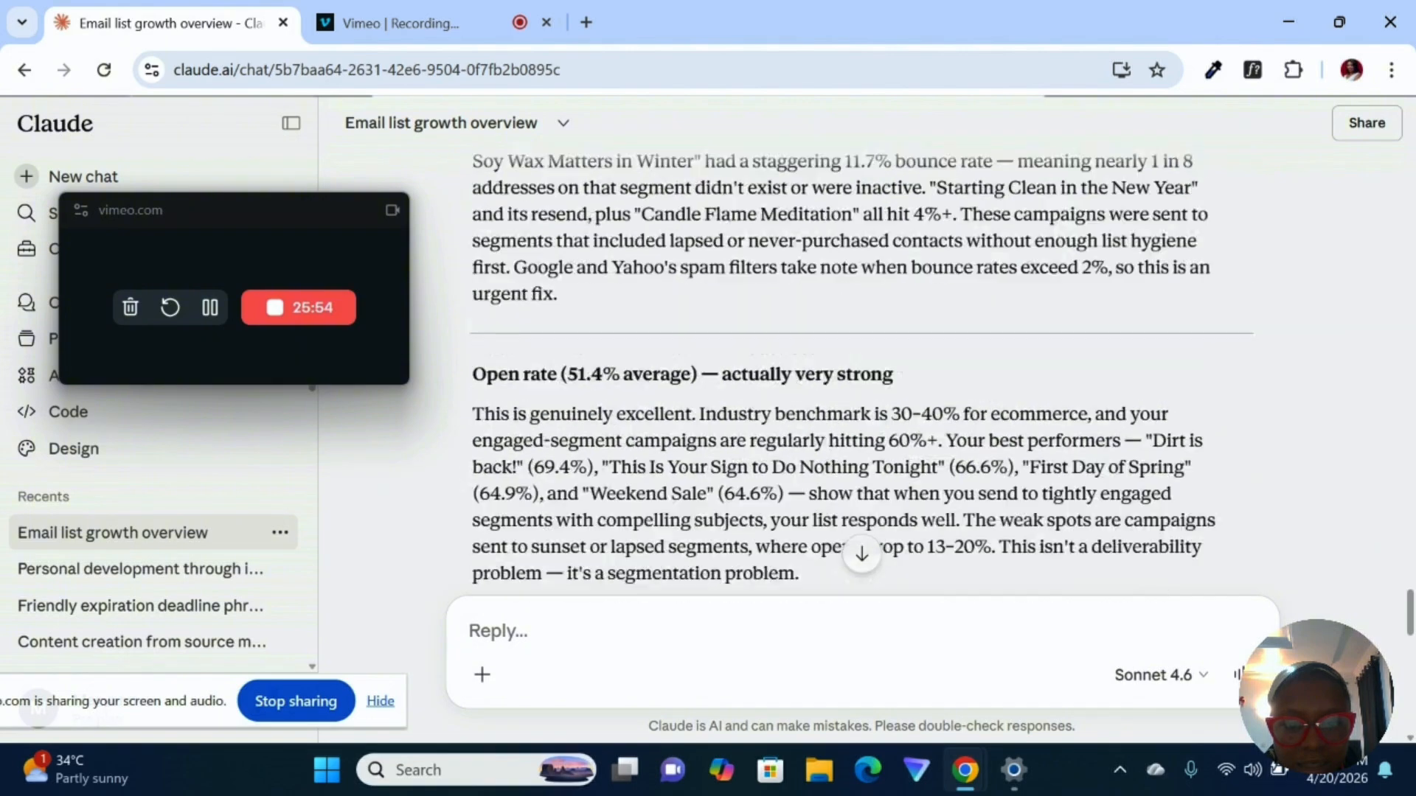
pyautogui.scroll(1, 862, 383)
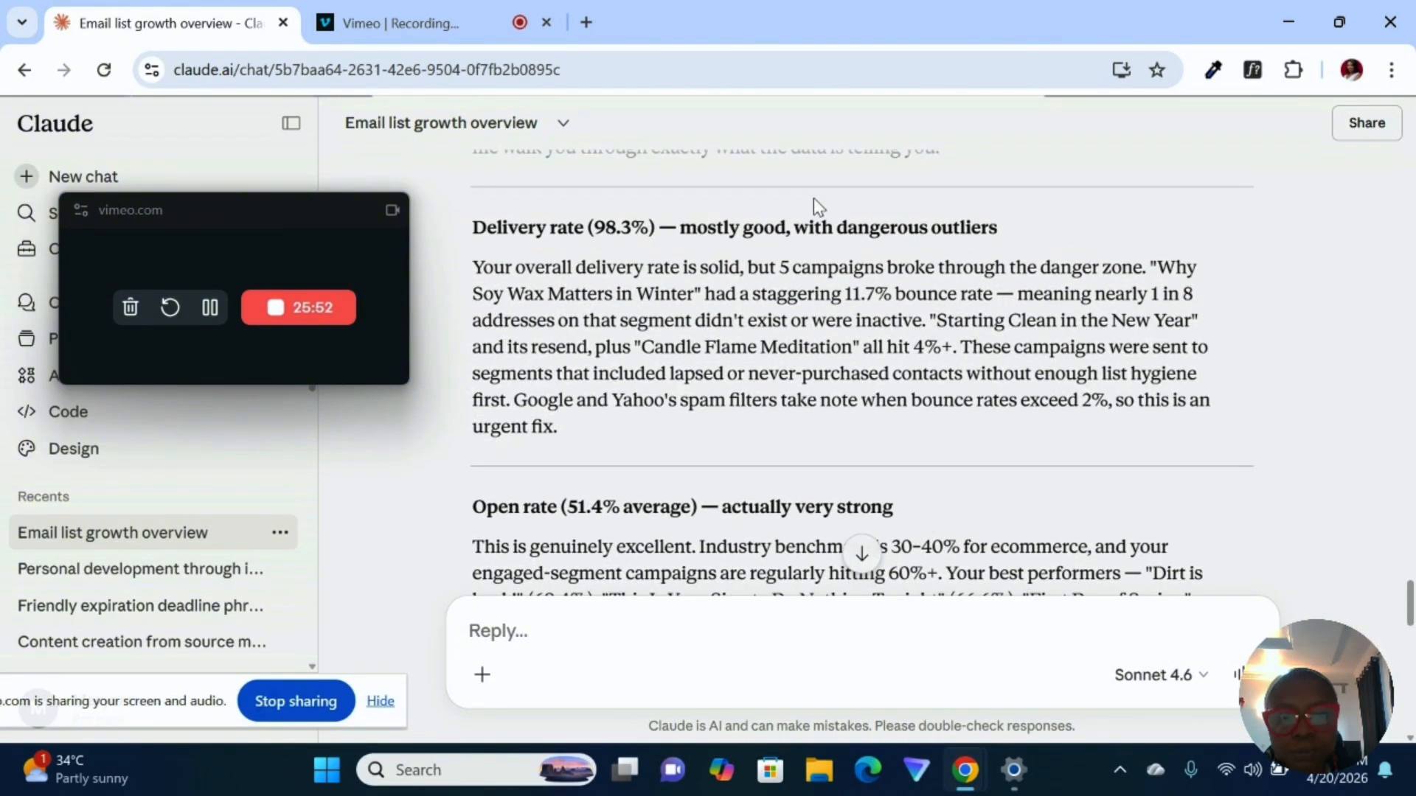
pyautogui.moveTo(566, 434); pyautogui.dragTo(466, 244)
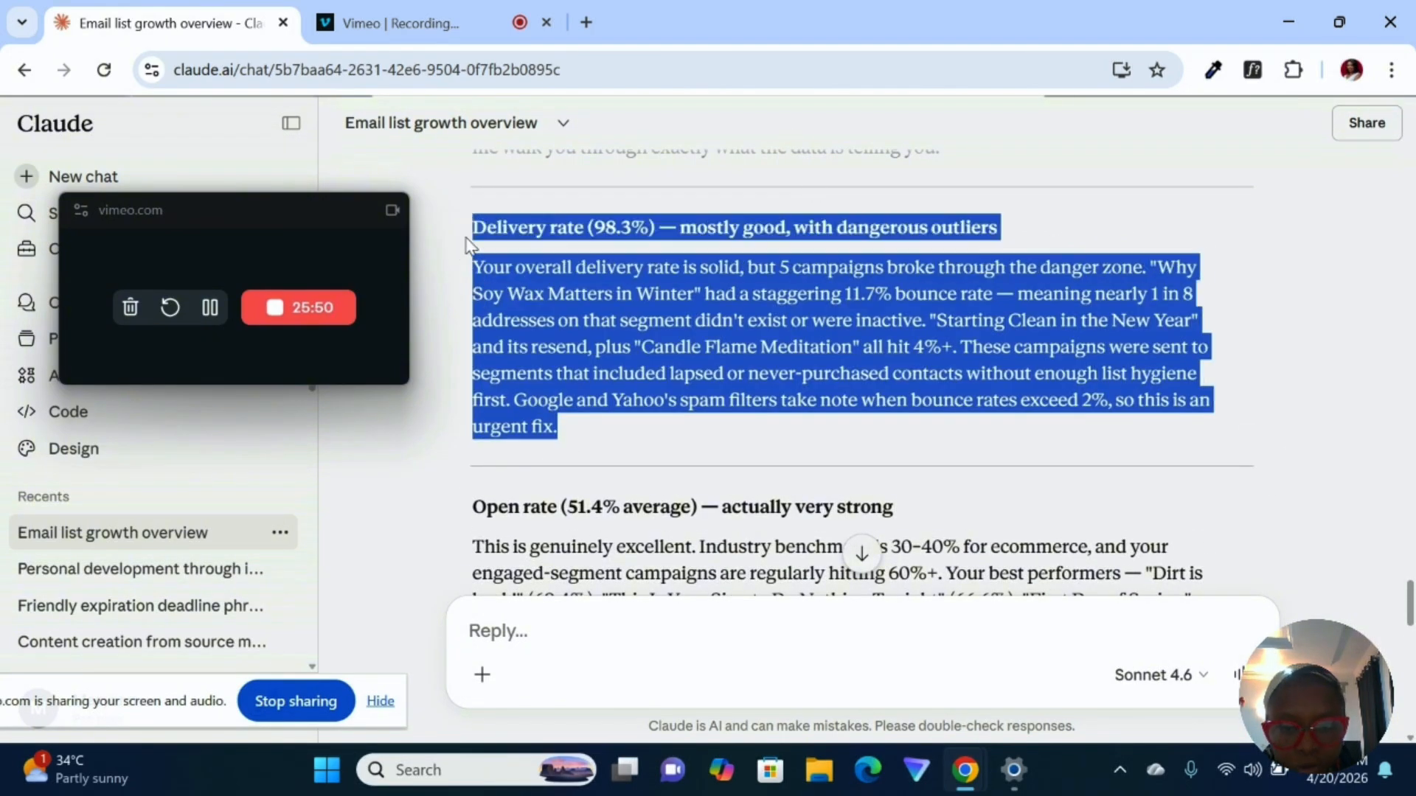
# - Review the written analysis of the open rate and click rate, highlighting the open rate section and the click rate heading
pyautogui.click(543, 280)
pyautogui.scroll(-3, 543, 280)
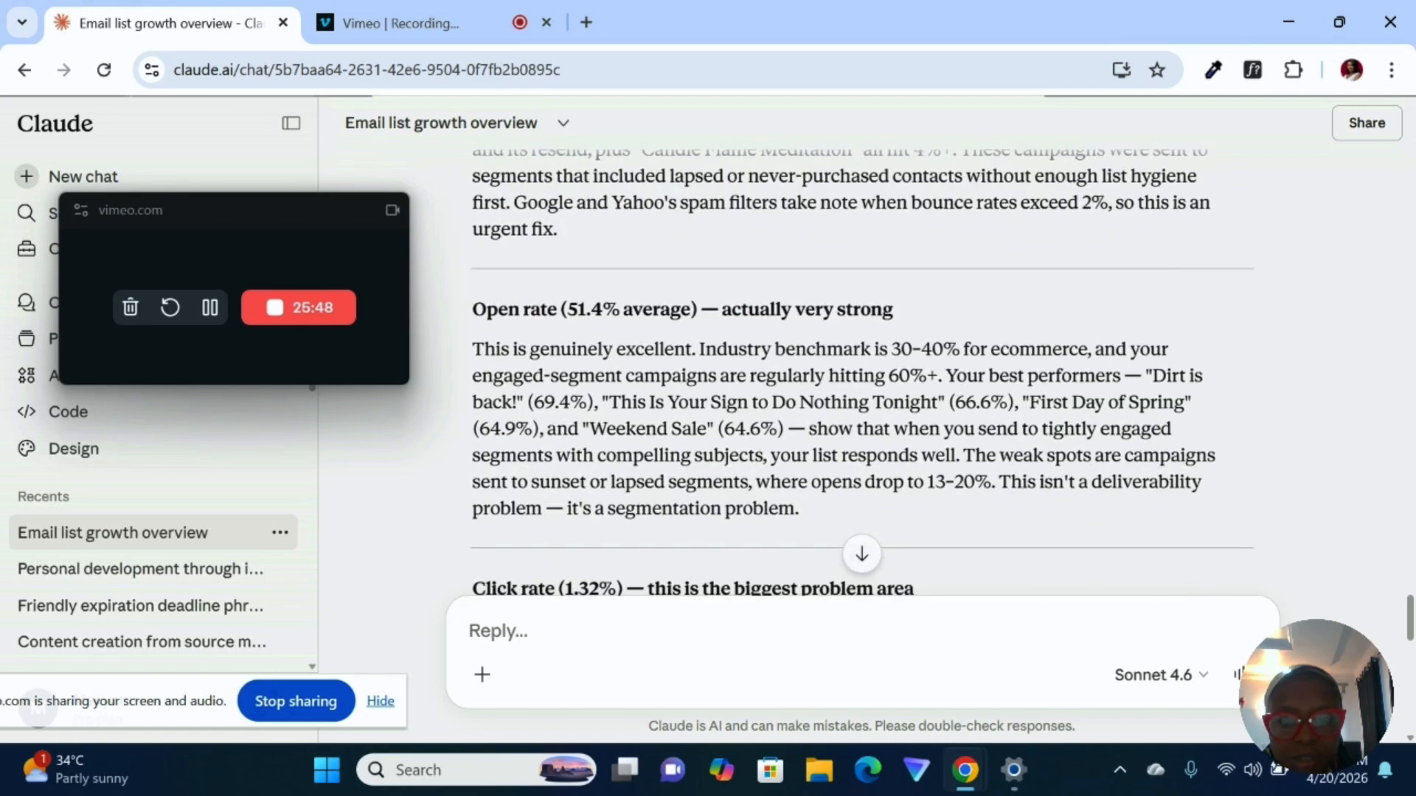
pyautogui.moveTo(468, 310); pyautogui.dragTo(843, 518)
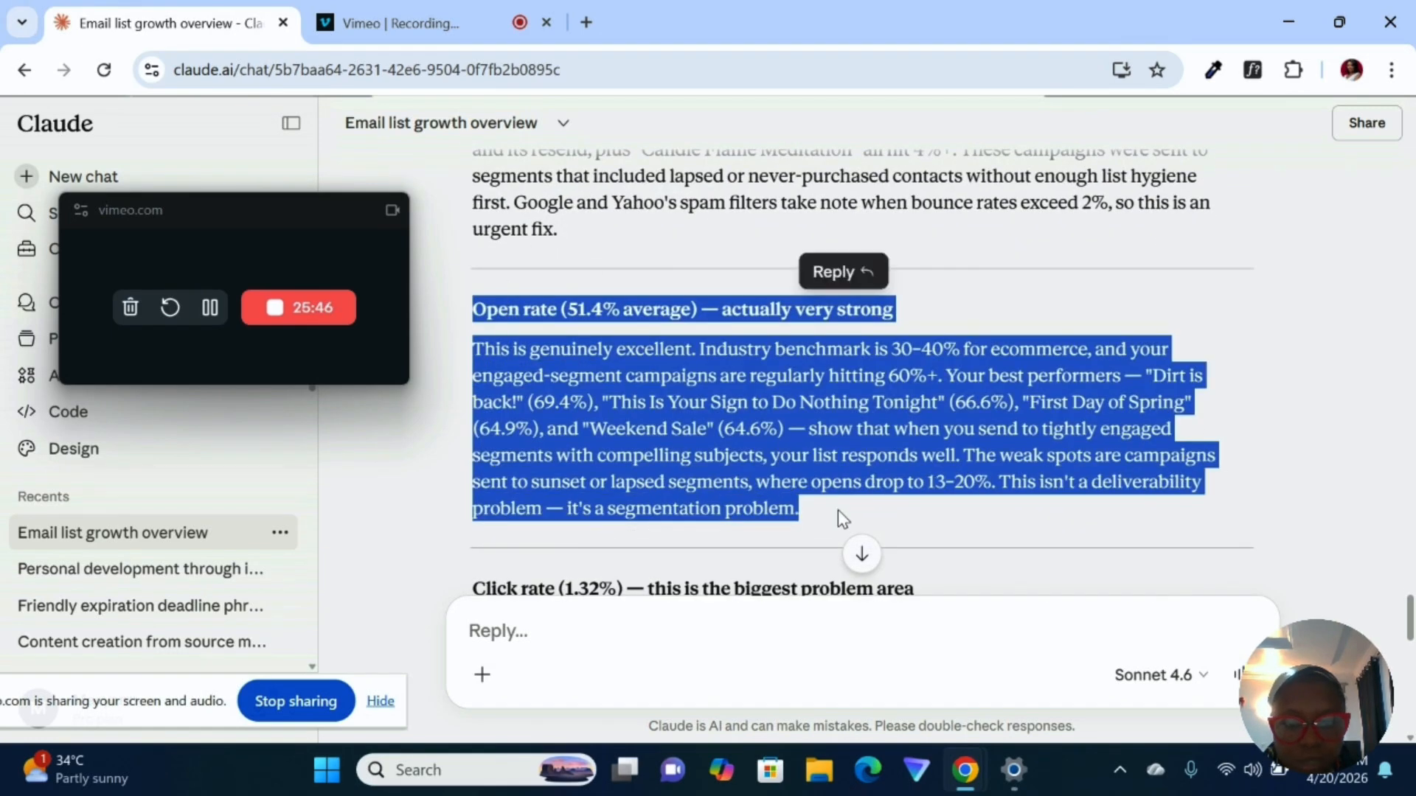
pyautogui.click(838, 510)
pyautogui.scroll(-5, 837, 510)
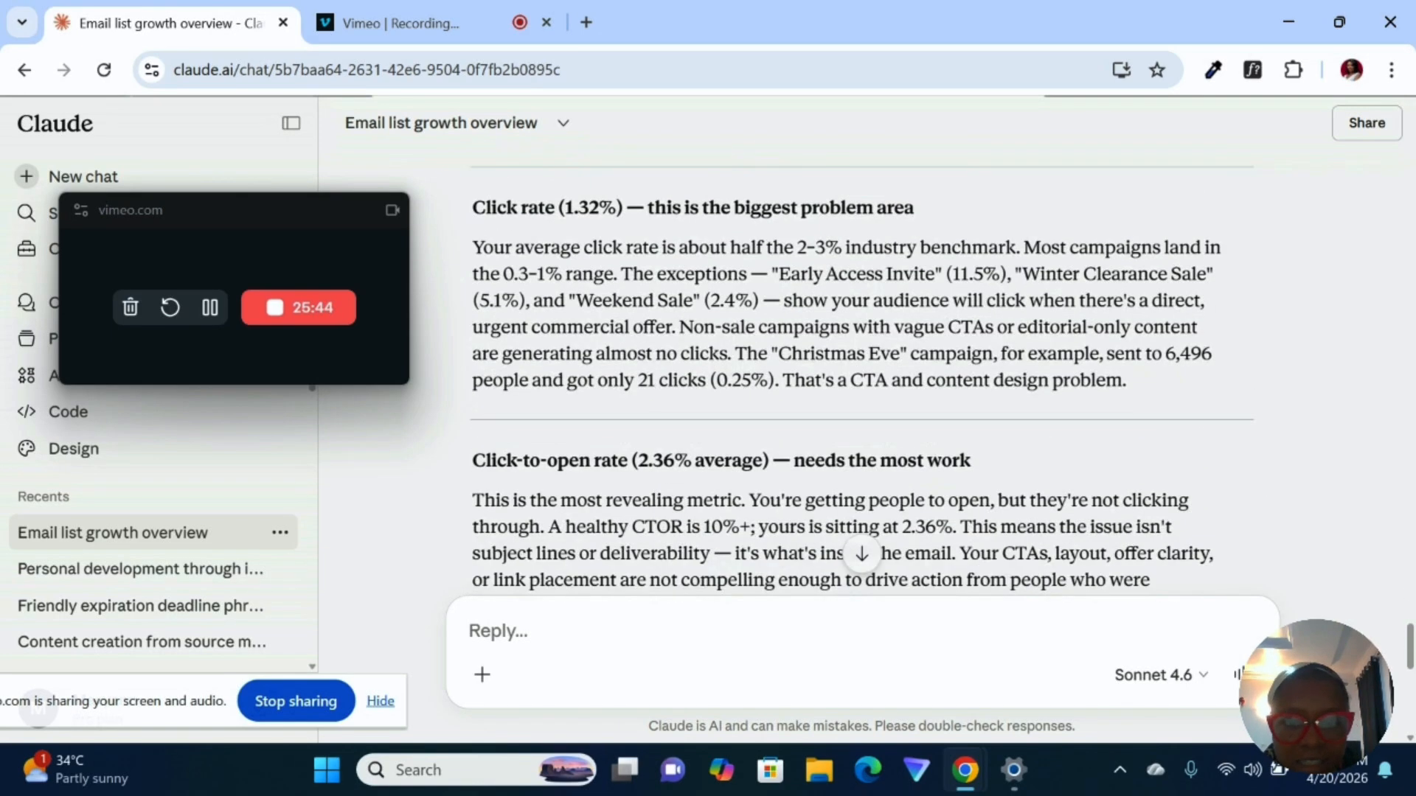
pyautogui.tripleClick(859, 203)
pyautogui.click(881, 328)
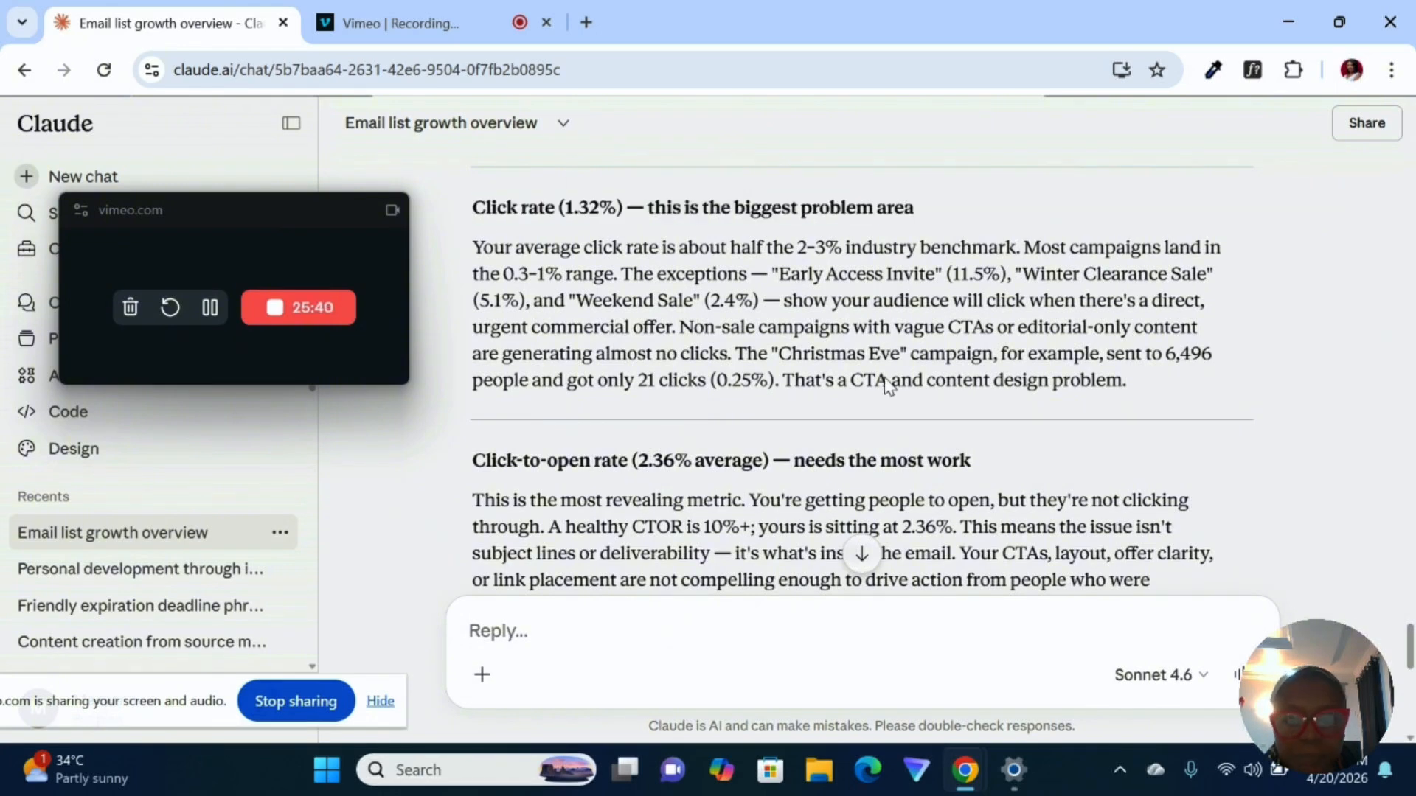
# - Highlight the click-to-open rate and spam complaints passages, and read on to the closing recommendation of the deliverability report
pyautogui.scroll(-3, 861, 368)
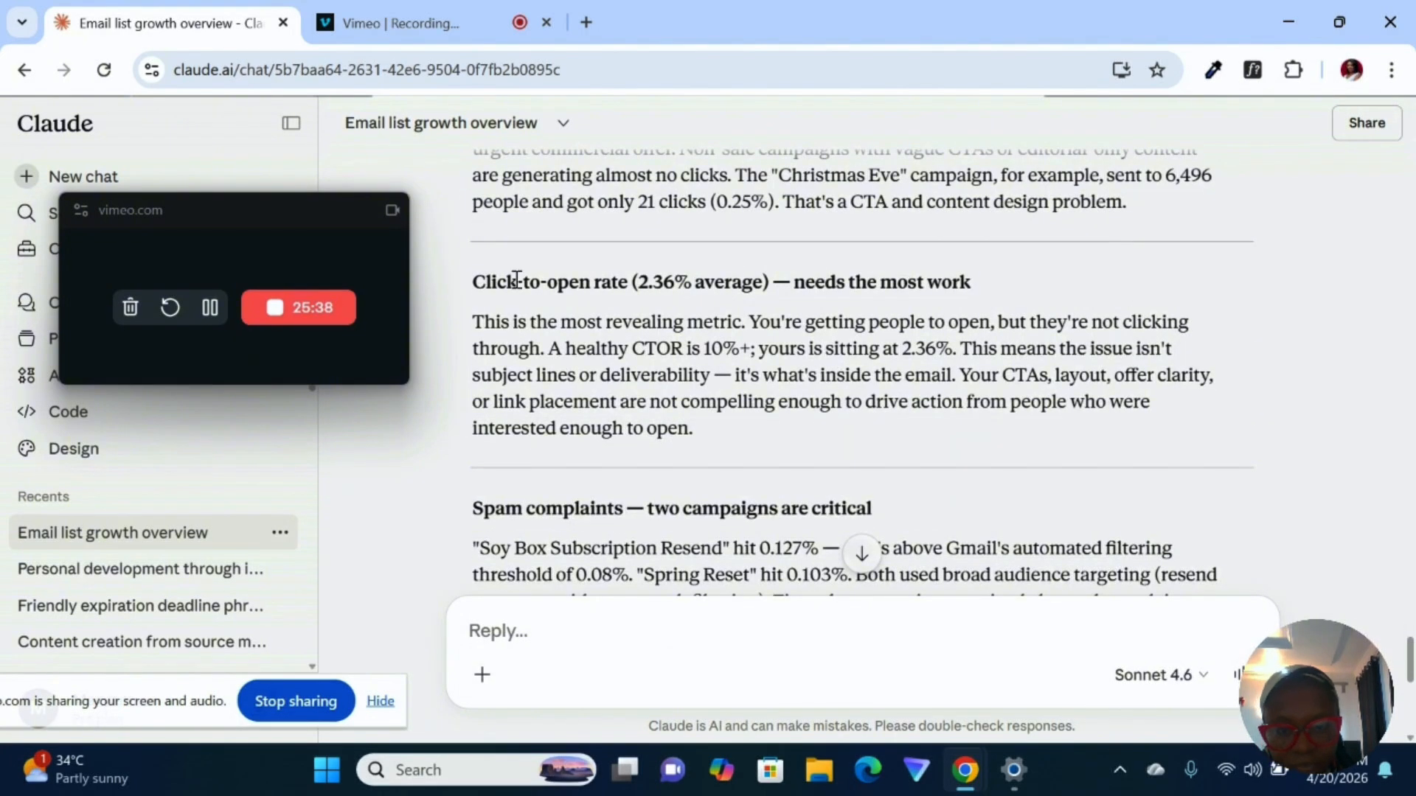
pyautogui.moveTo(473, 282); pyautogui.dragTo(979, 305)
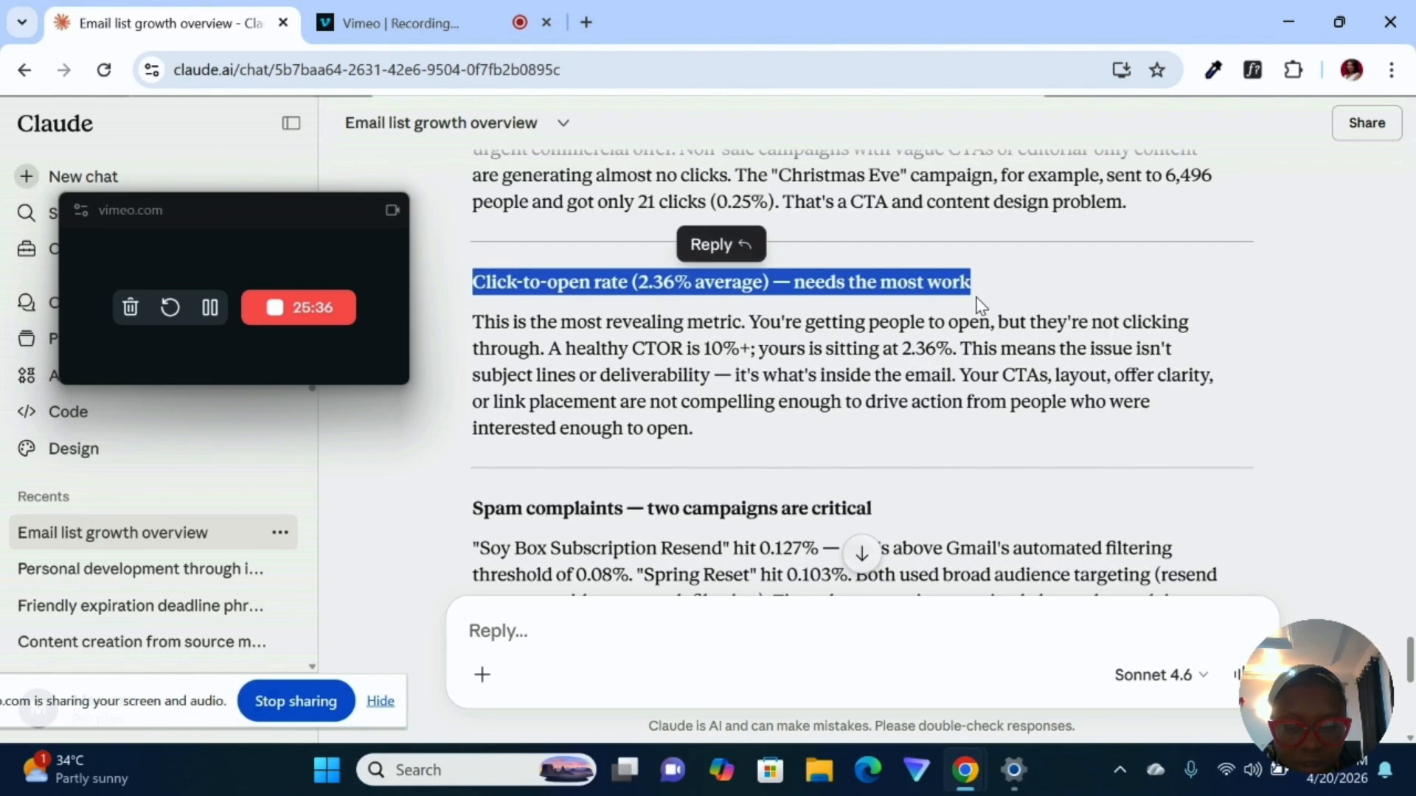
pyautogui.scroll(-3, 979, 305)
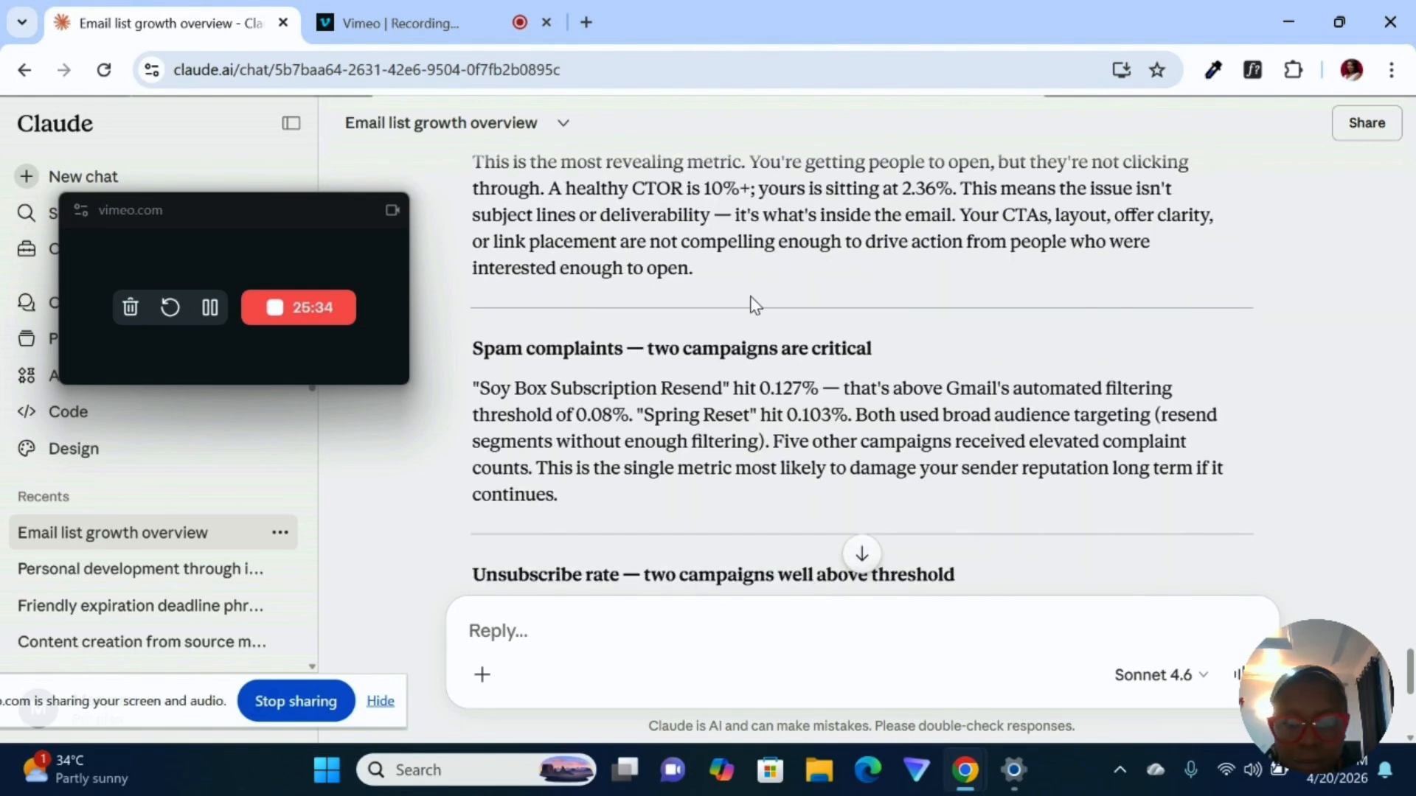
pyautogui.moveTo(472, 350); pyautogui.dragTo(848, 413)
pyautogui.scroll(-8, 848, 413)
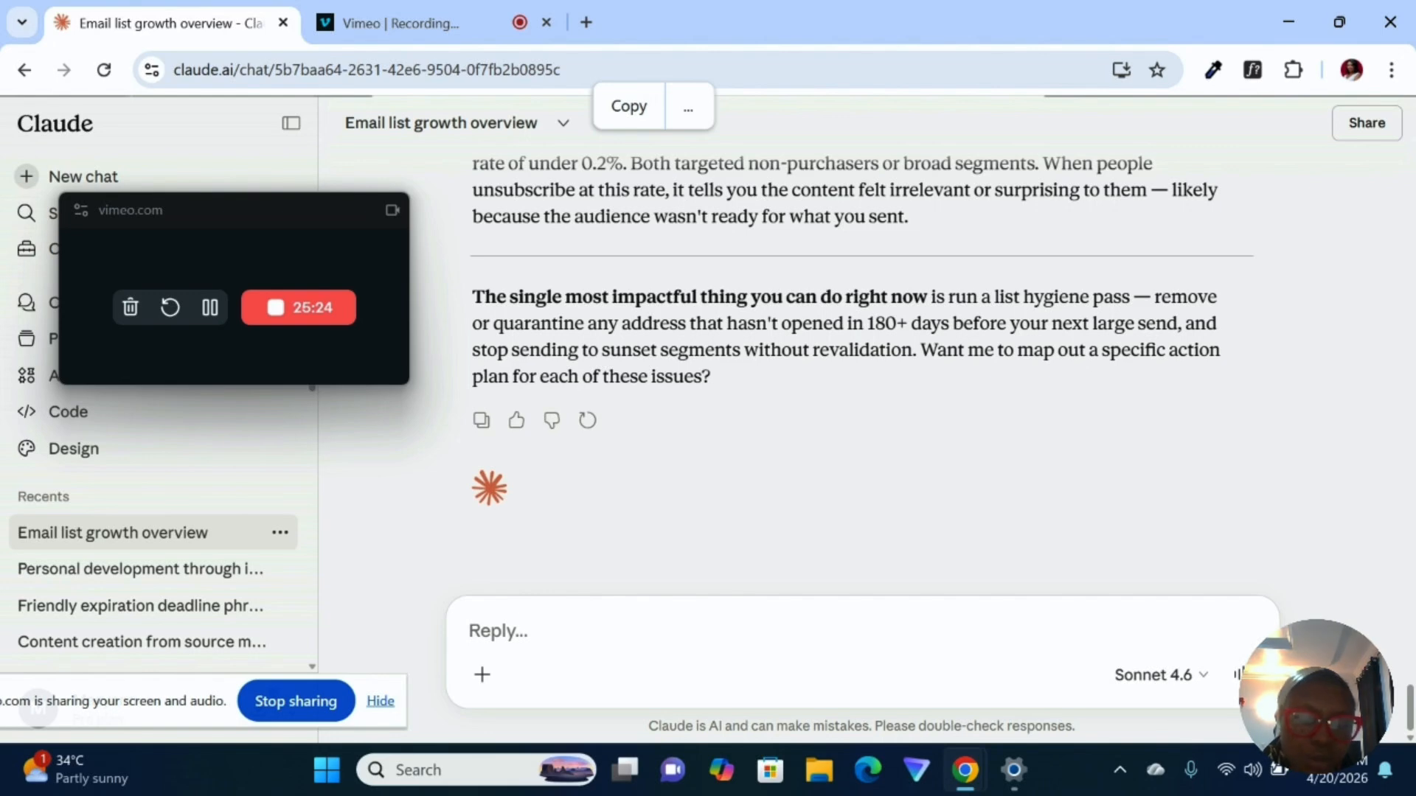
# - Begin a new reply to Claude with "Now i want you to analyze all my live flows."
pyautogui.click(567, 629)
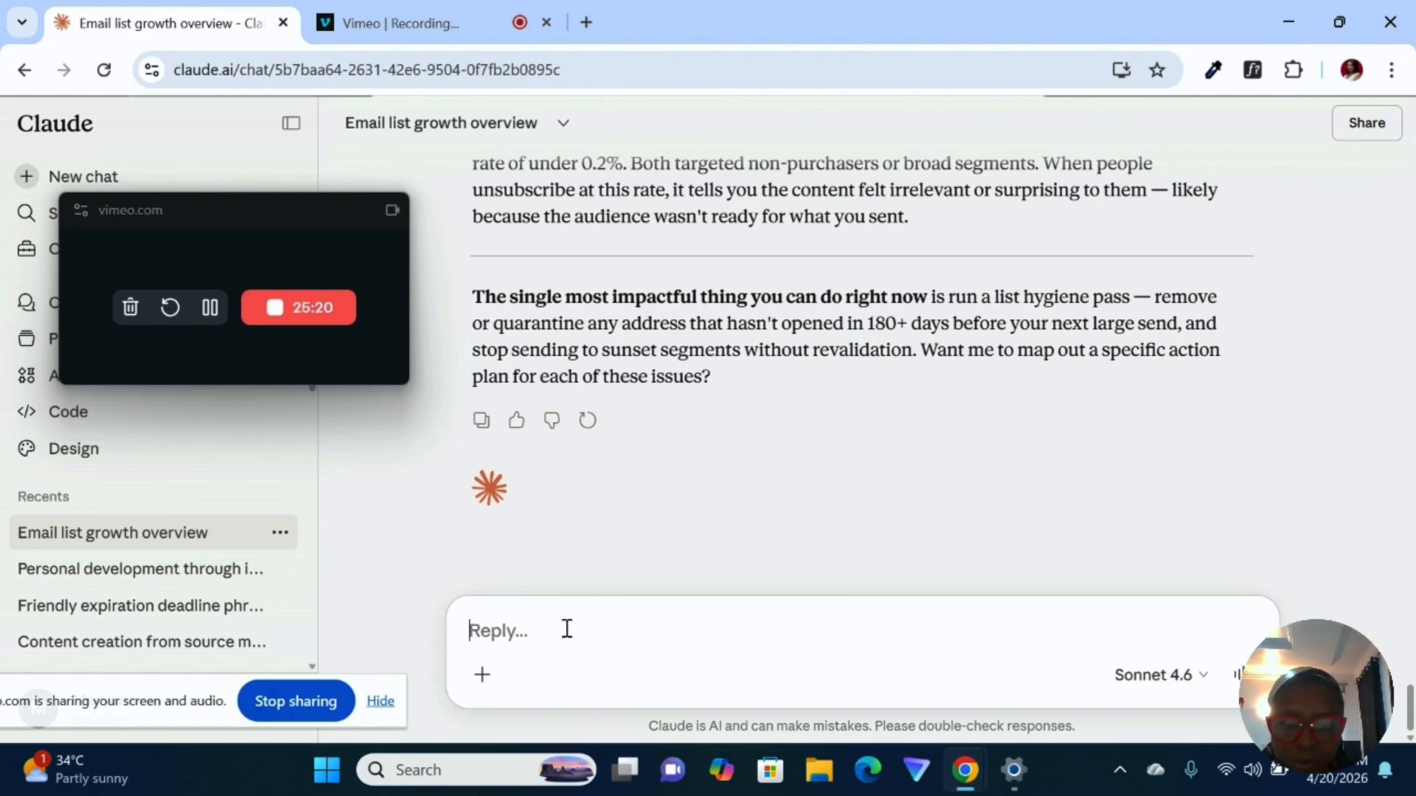
pyautogui.write('Now ')
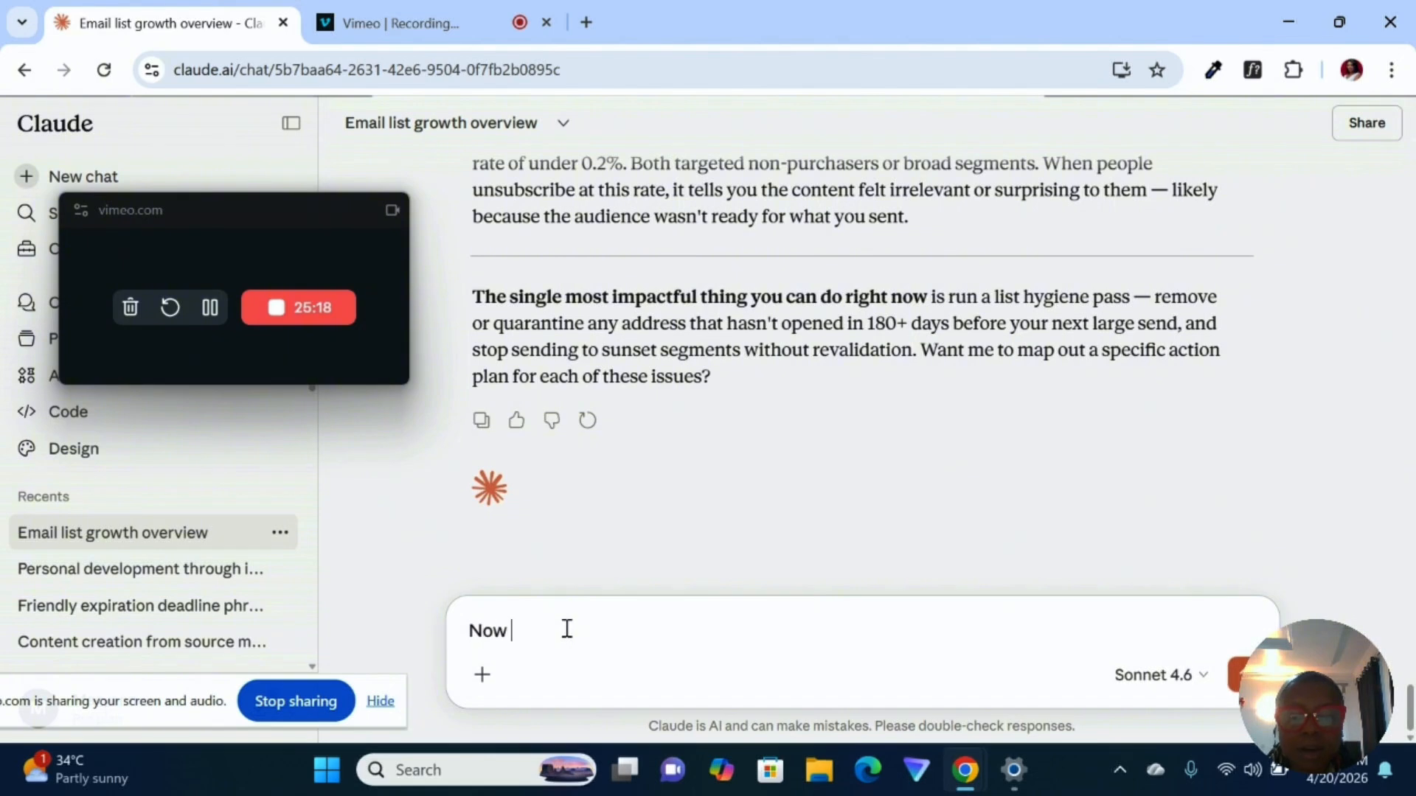
pyautogui.write('i want you to analze')
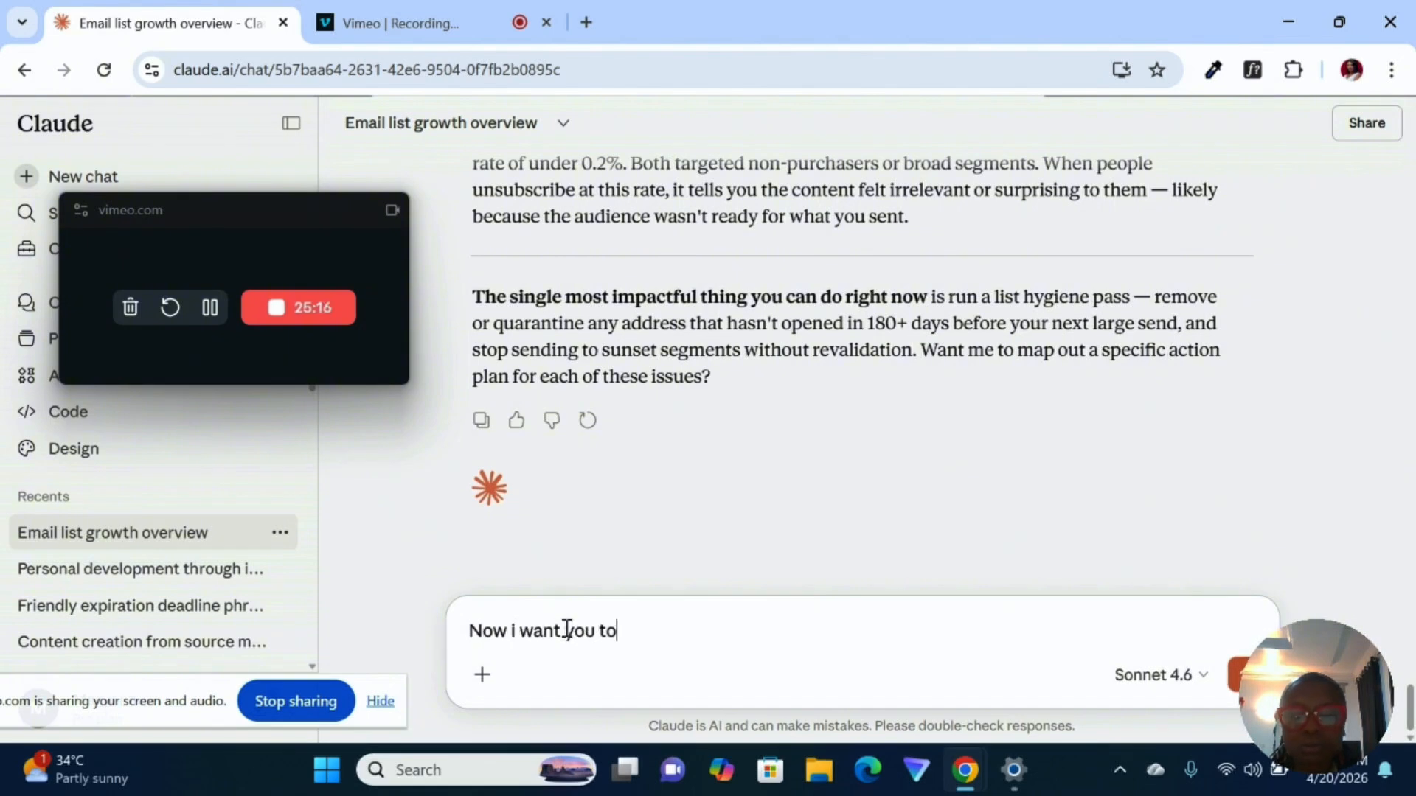
pyautogui.press('BackSpace')
pyautogui.press('BackSpace')
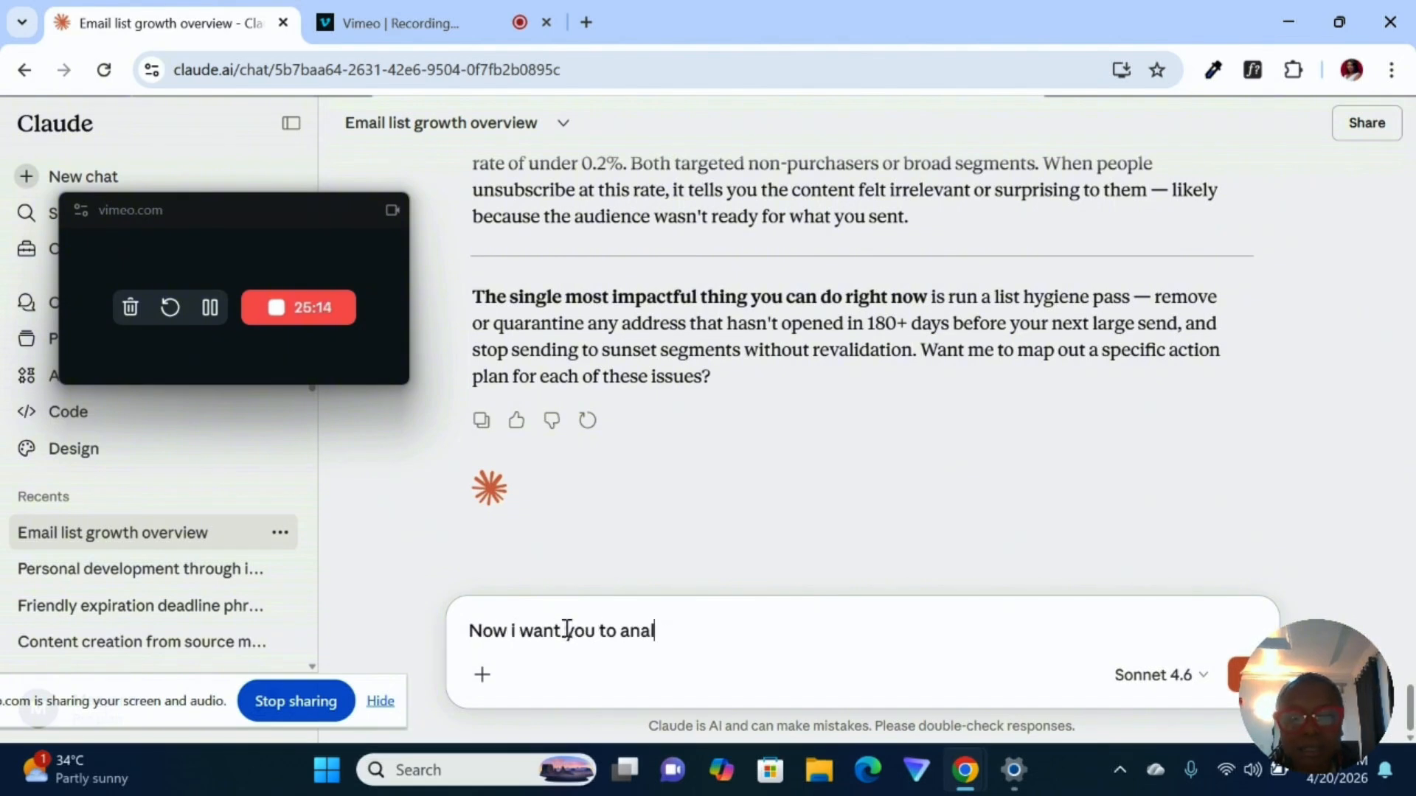
pyautogui.write('yz')
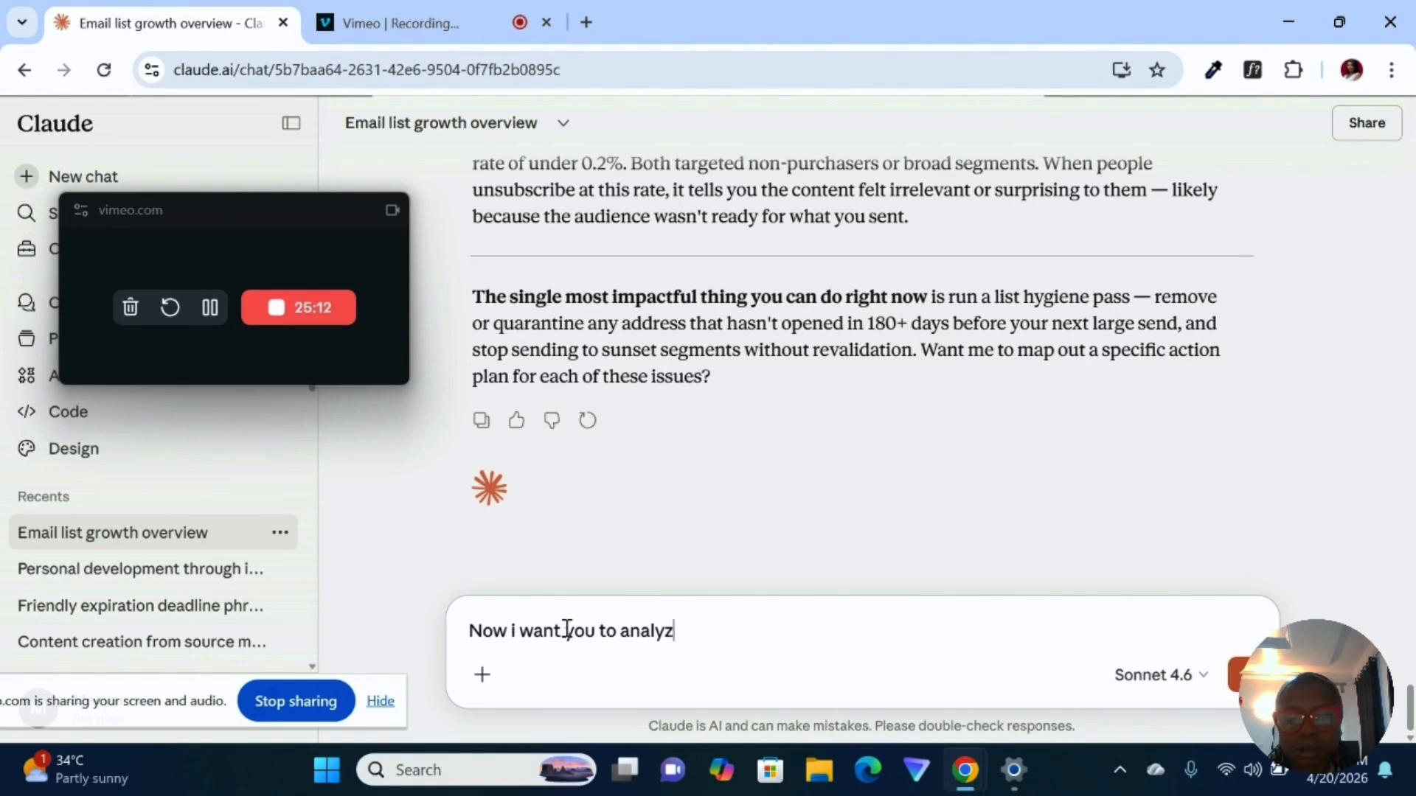
pyautogui.write('e all th')
pyautogui.press('BackSpace')
pyautogui.press('BackSpace')
pyautogui.write('my')
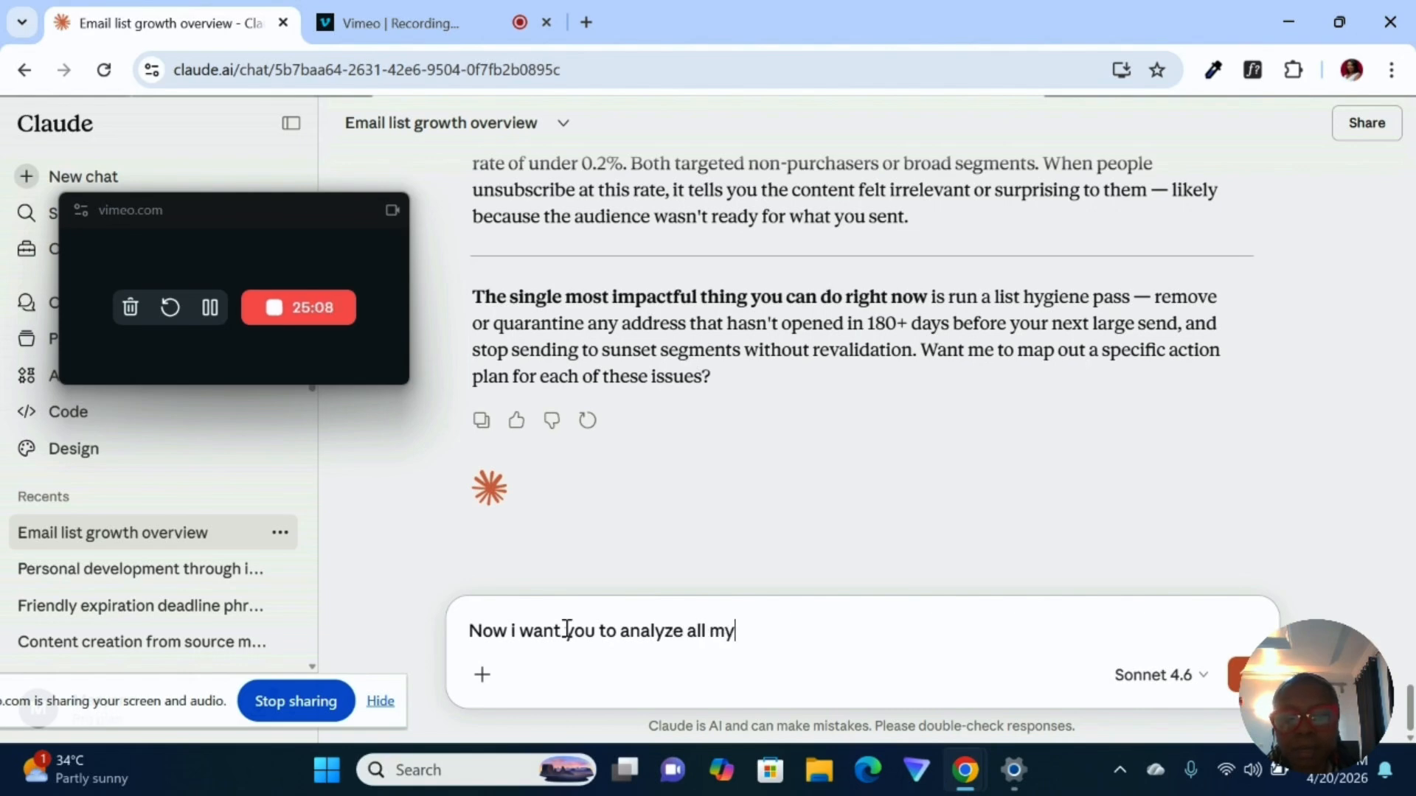
pyautogui.write(' live flows.')
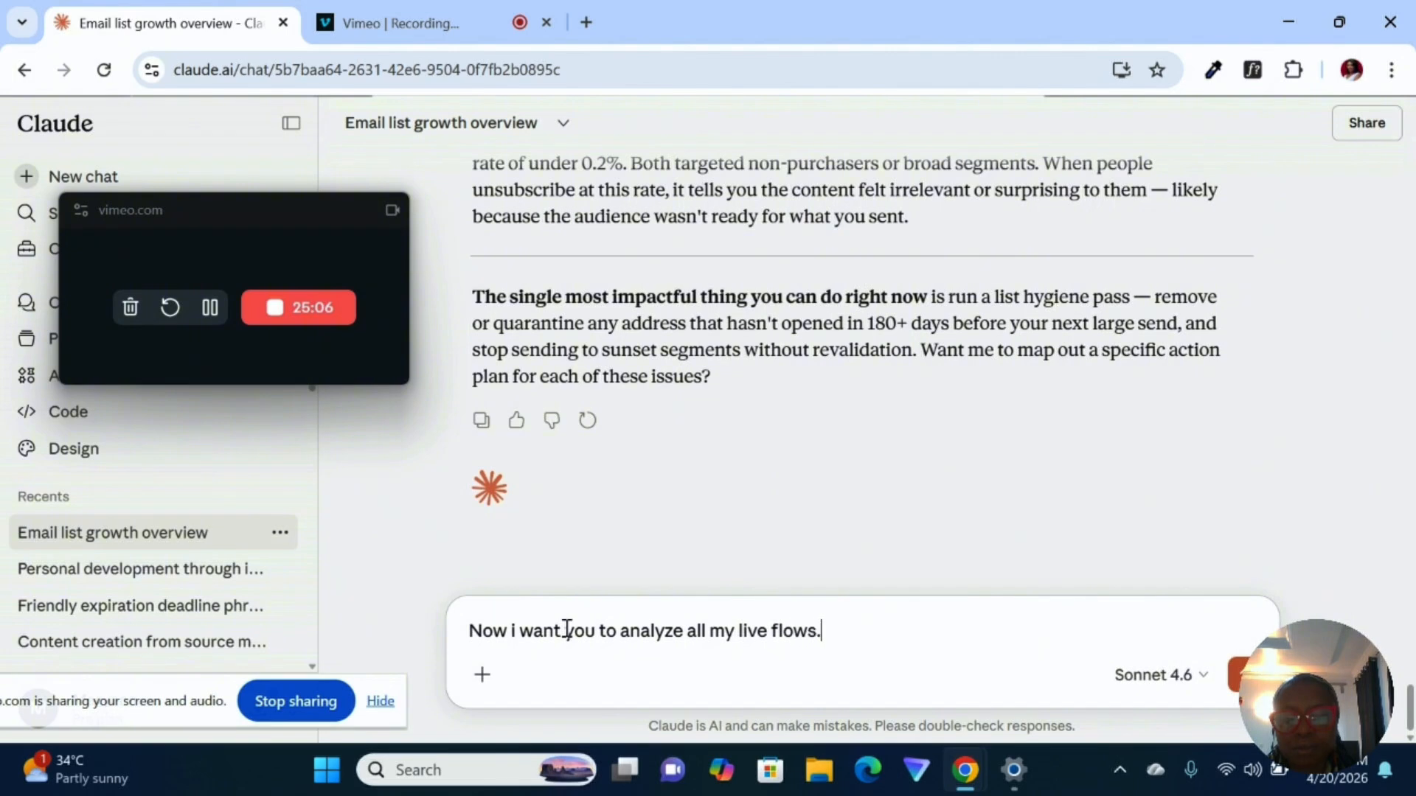
# - Add "Show me areas that needs improveemnts. Flows that are not working, or flows with broken links....." to the message and send it
pyautogui.write(' Show me are')
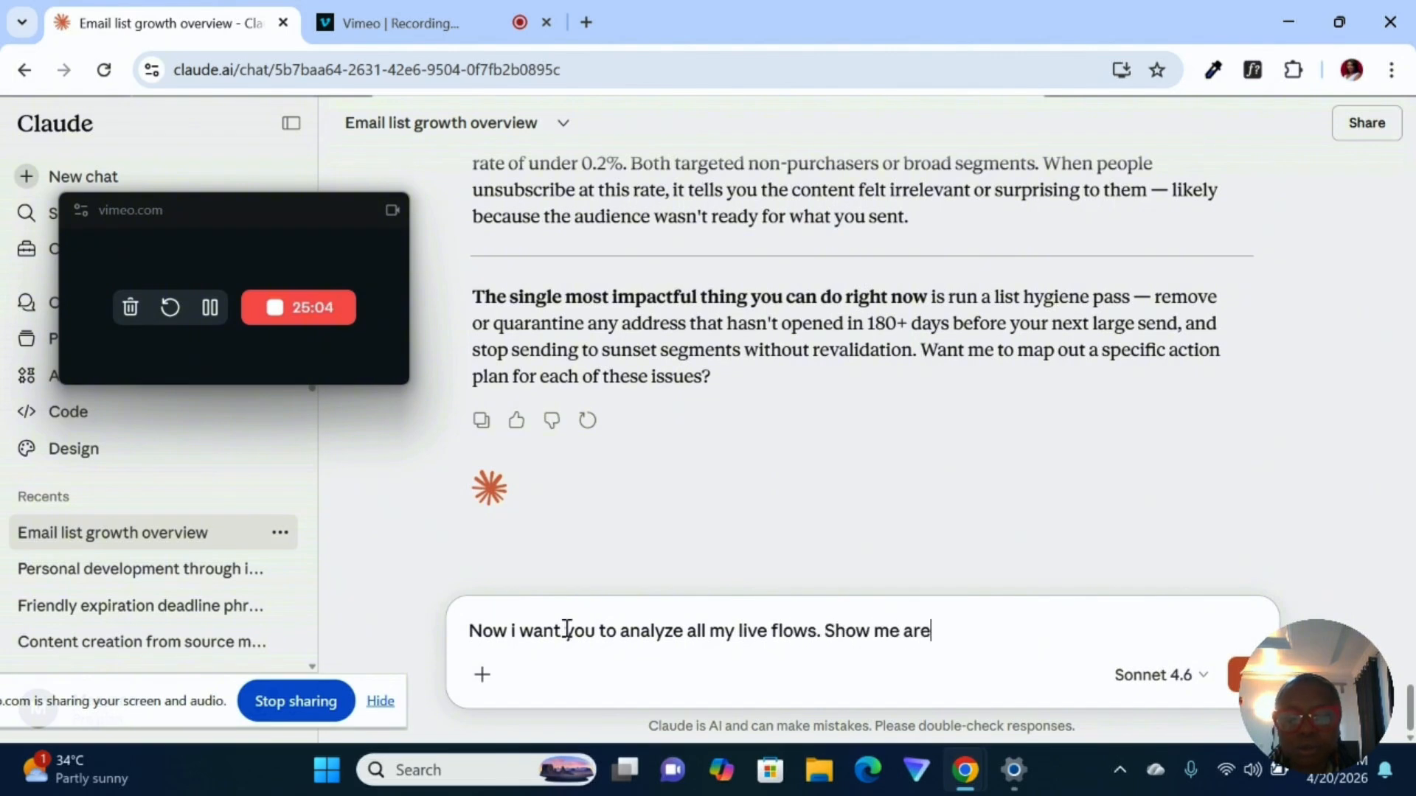
pyautogui.write('as that nee')
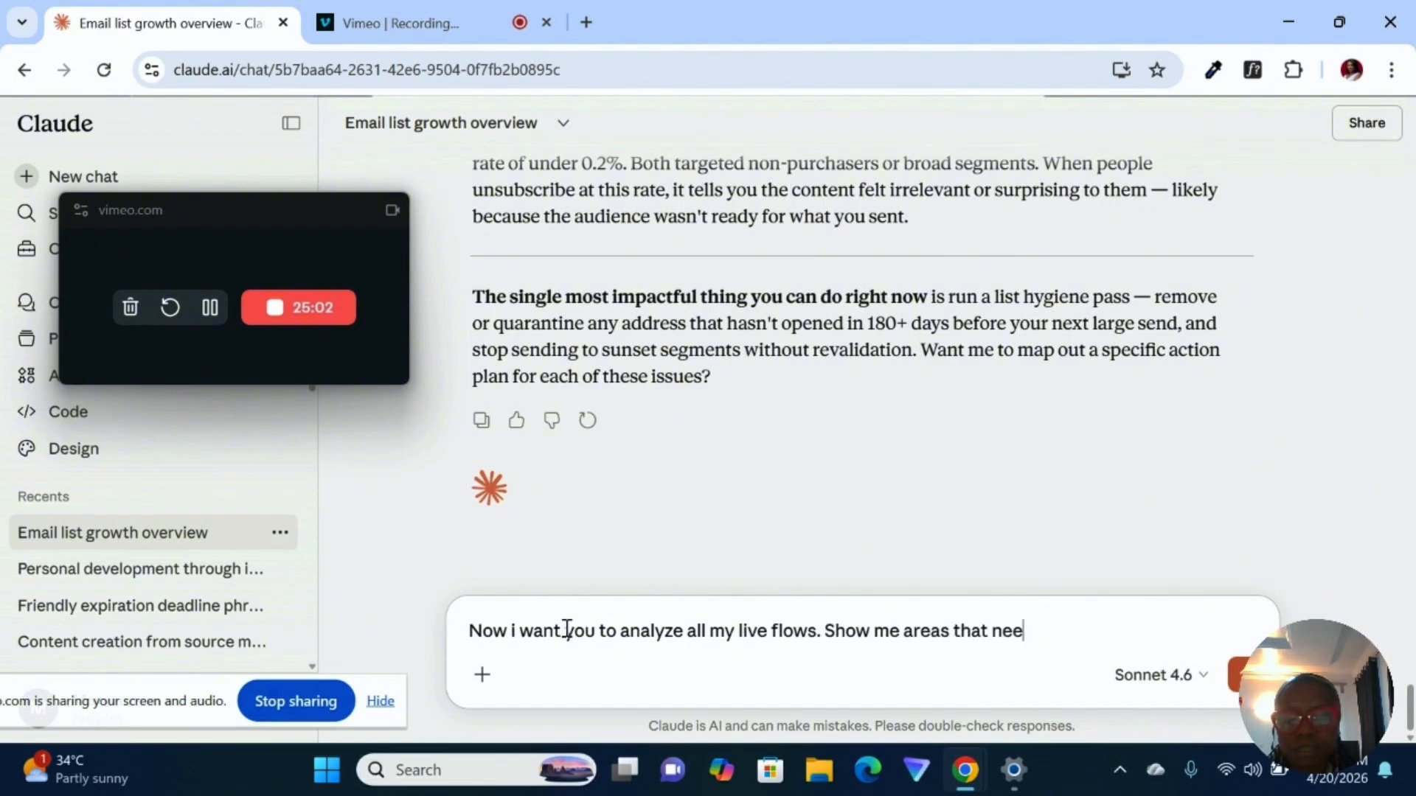
pyautogui.write('ds improveemnt')
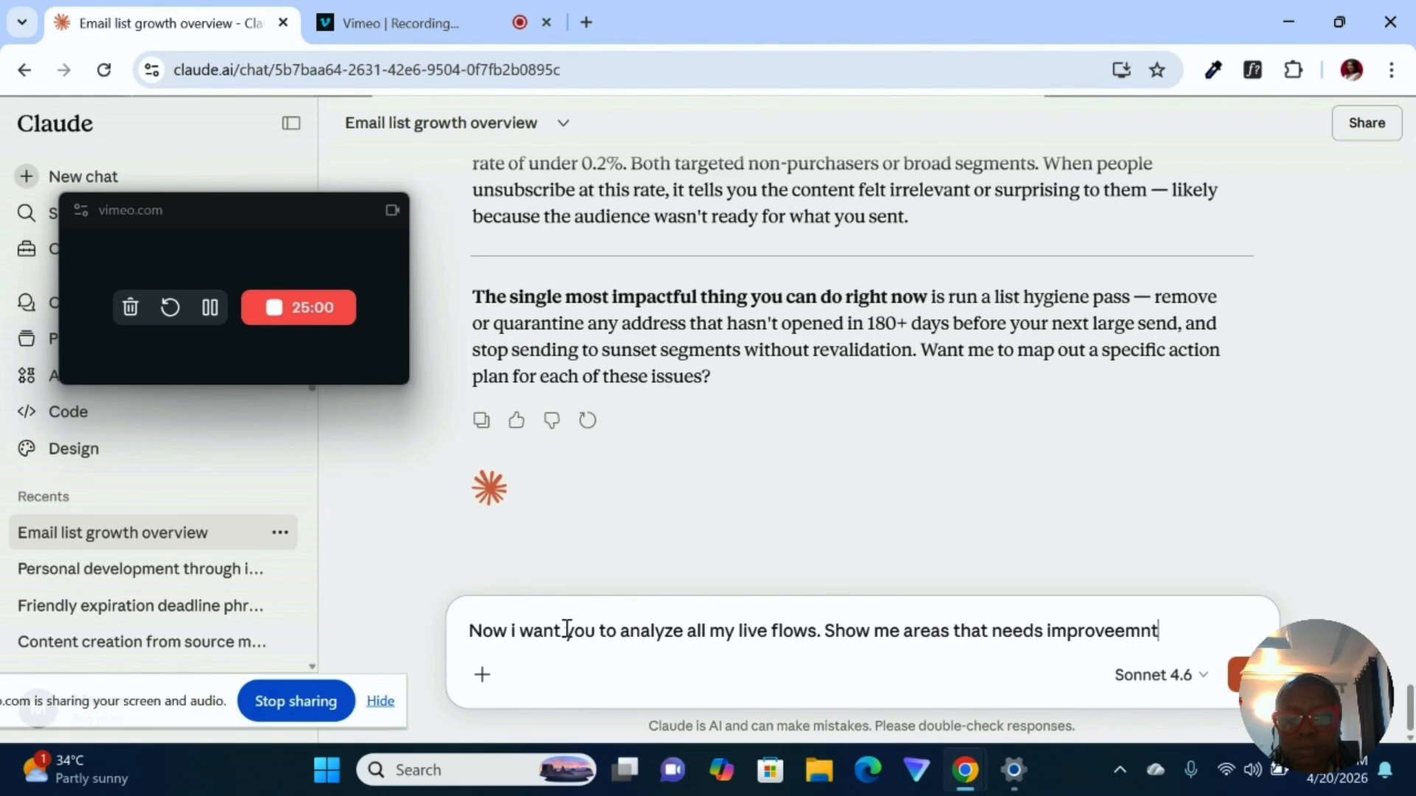
pyautogui.write('s. Flows tha')
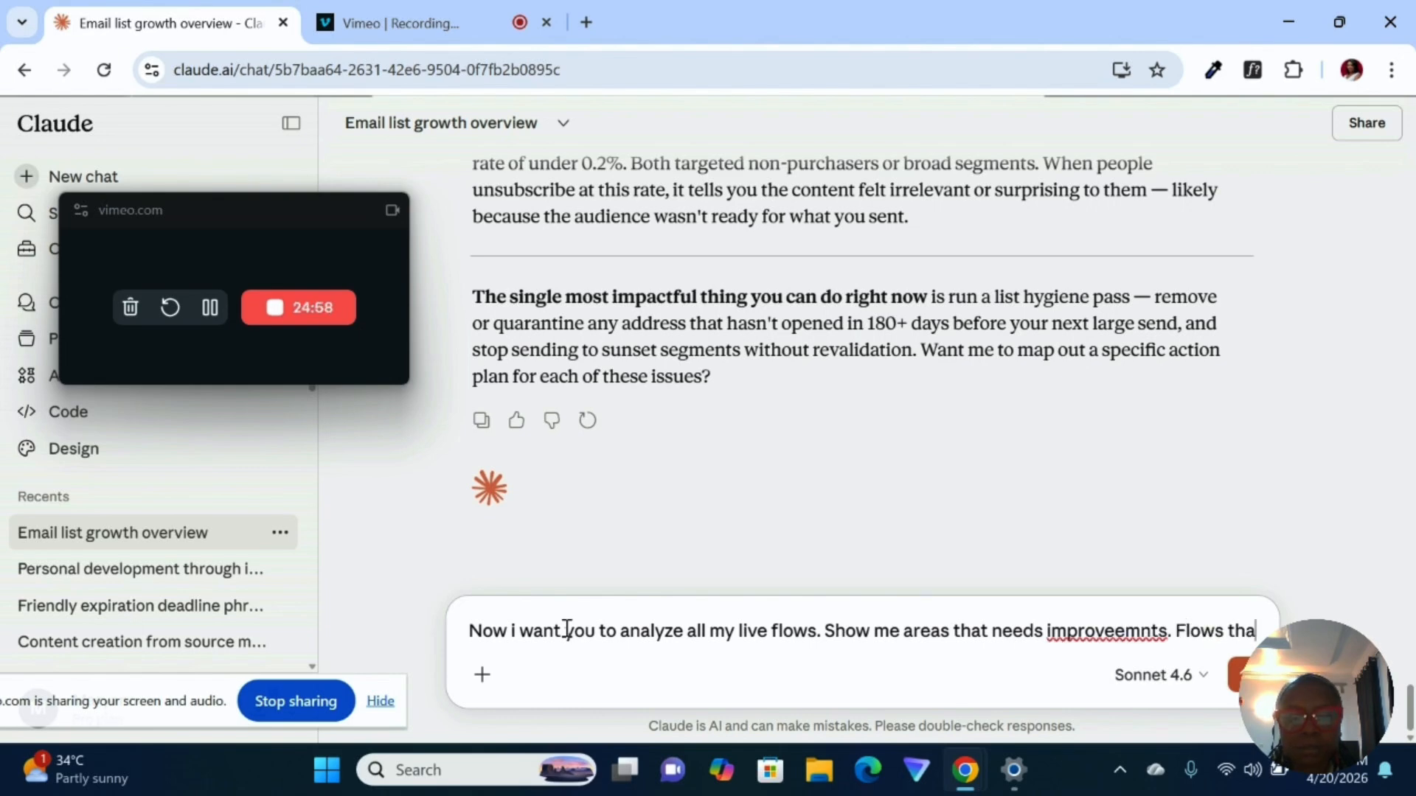
pyautogui.write('t are not working')
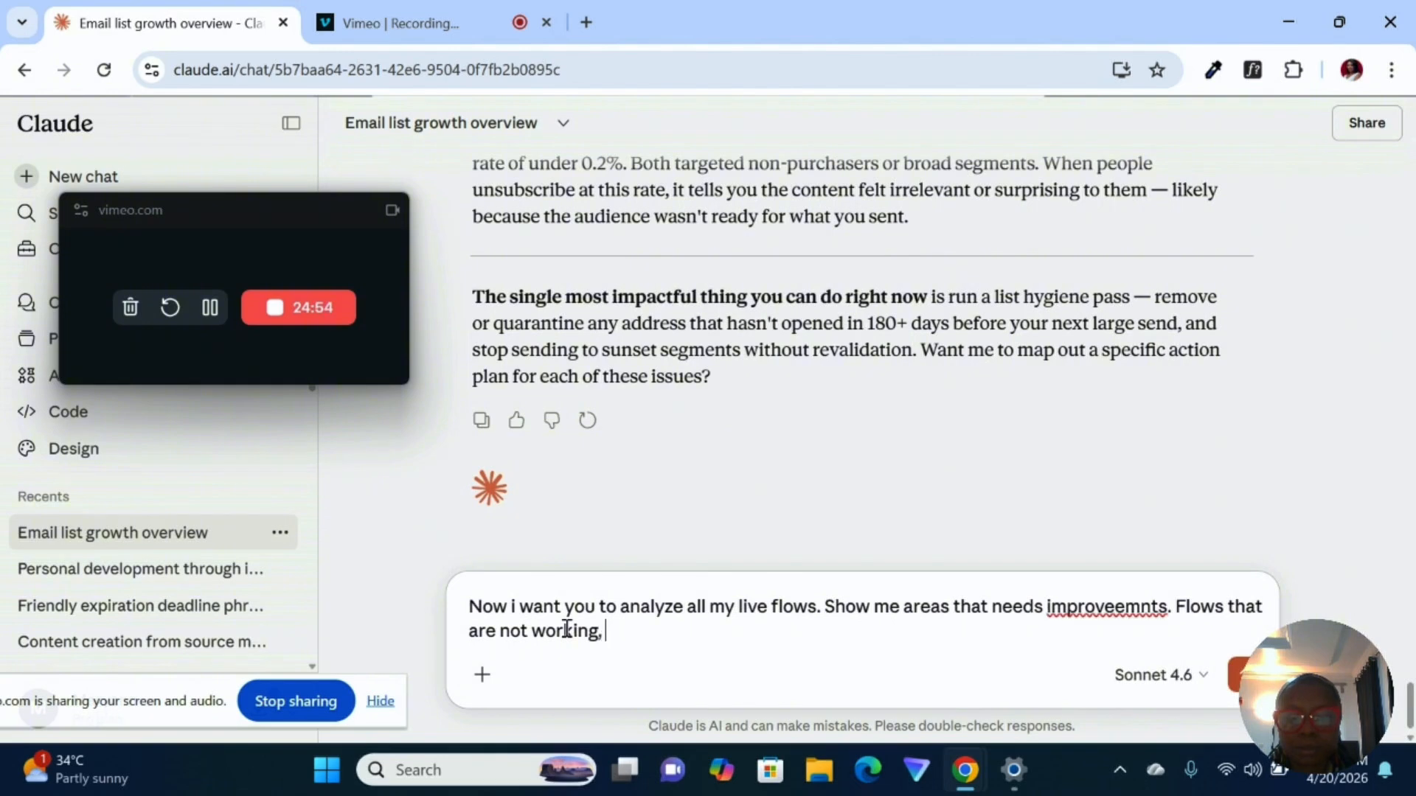
pyautogui.write(', or flows with')
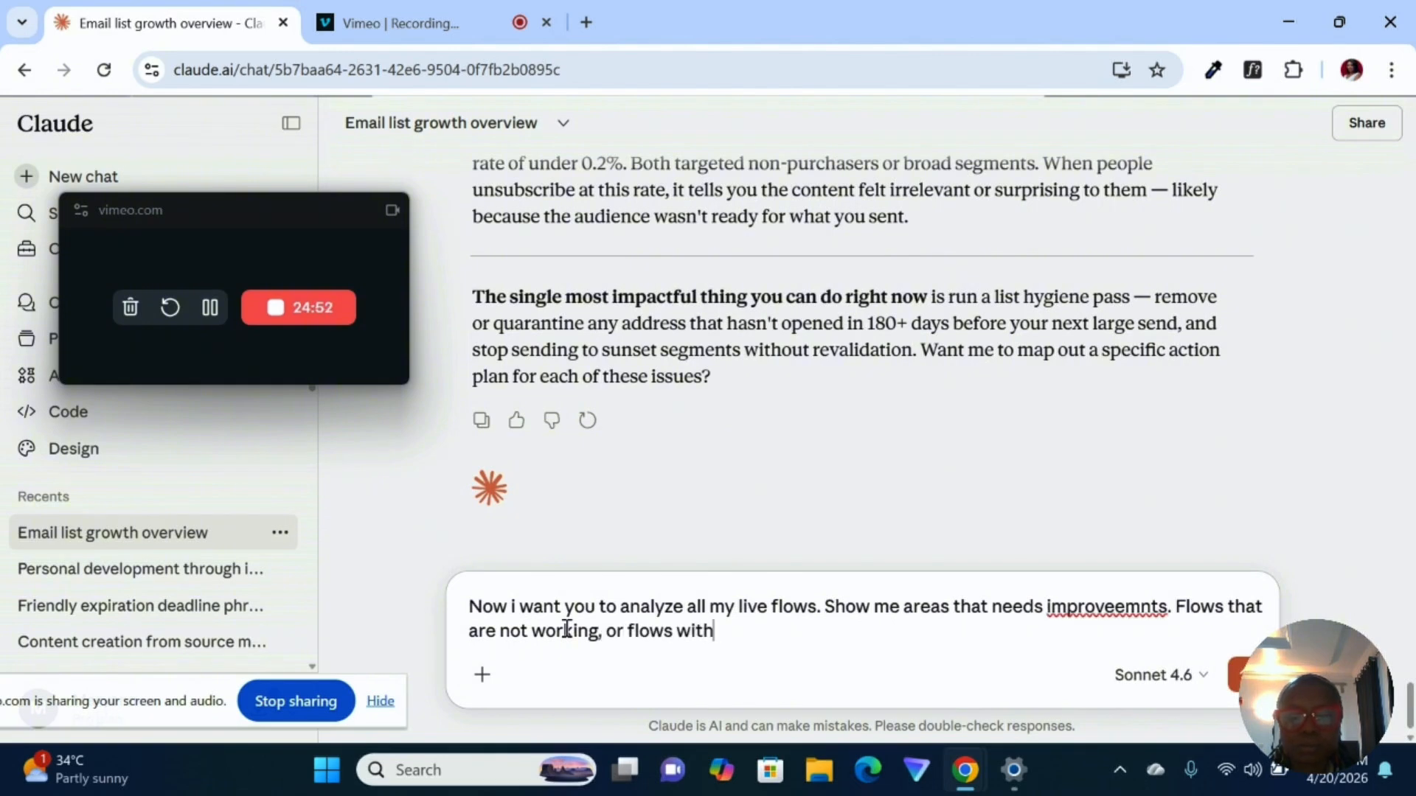
pyautogui.write(' broken lin')
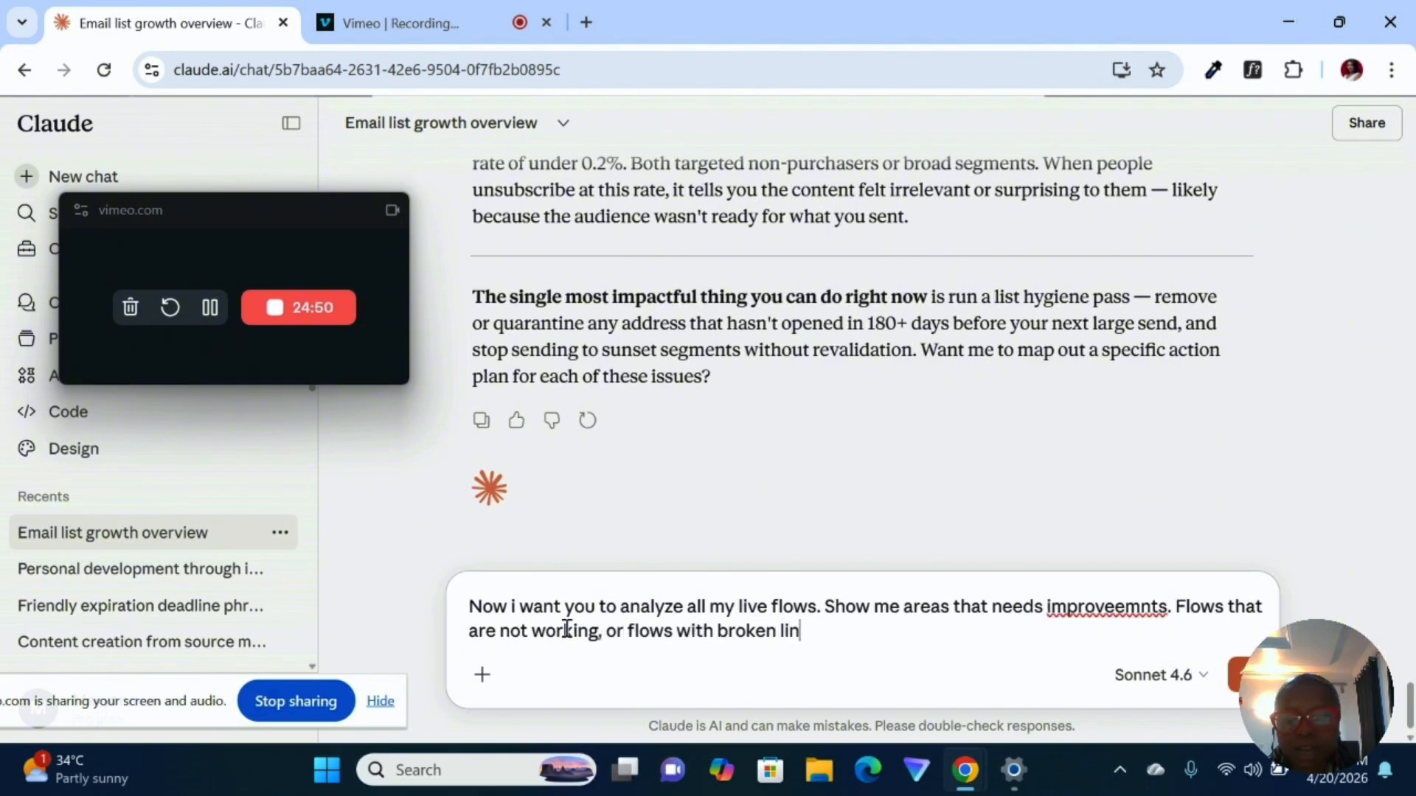
pyautogui.write('ks.....')
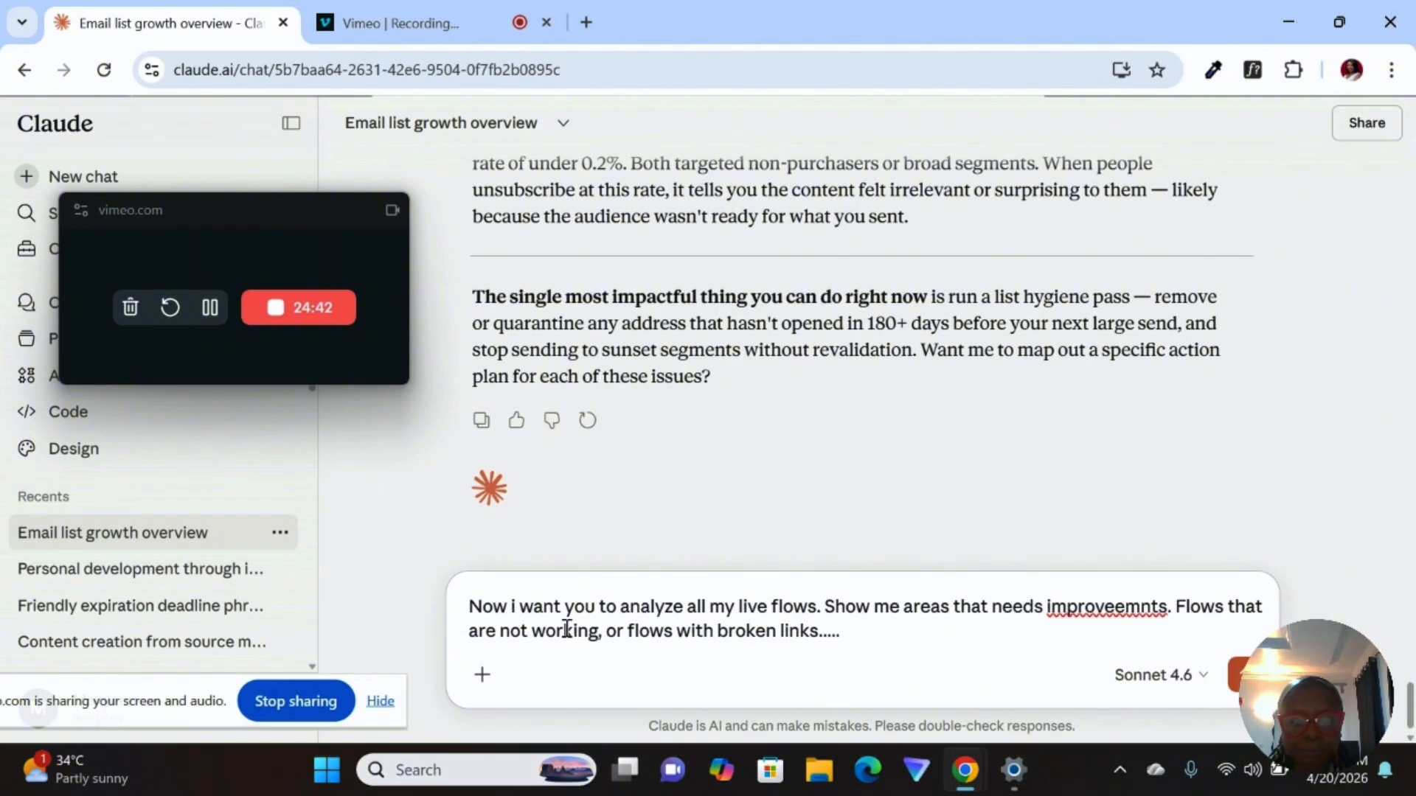
pyautogui.press('Return')
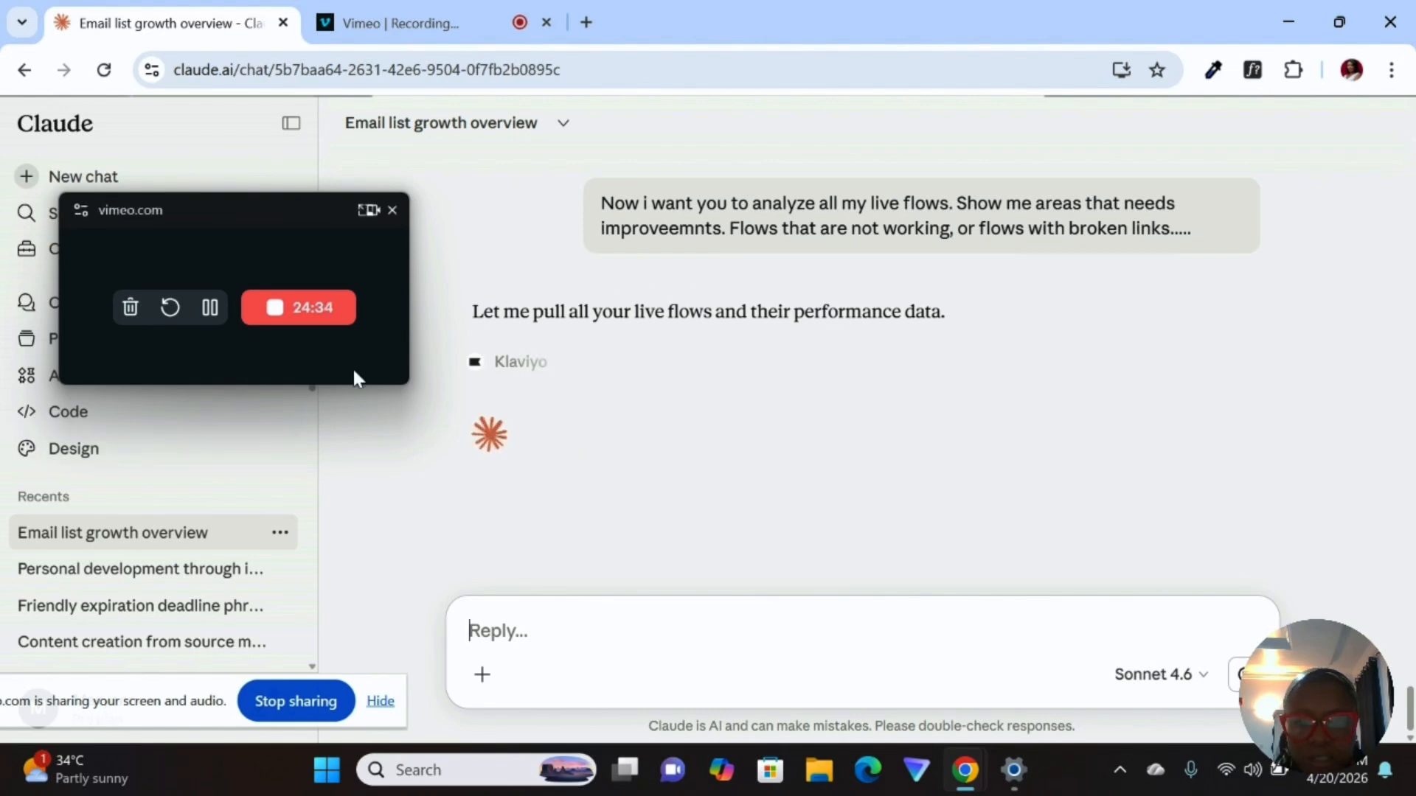
pyautogui.click(210, 307)
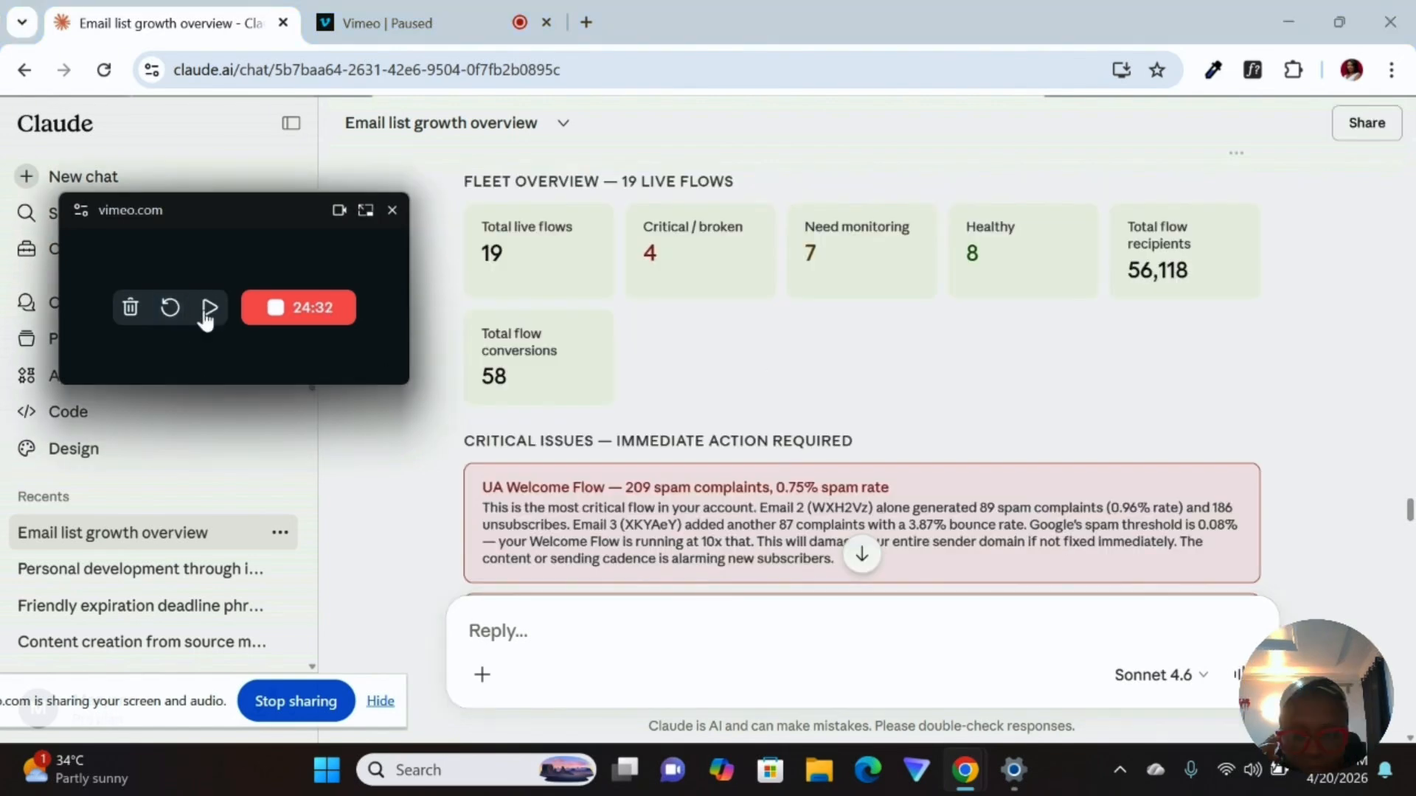
pyautogui.click(209, 308)
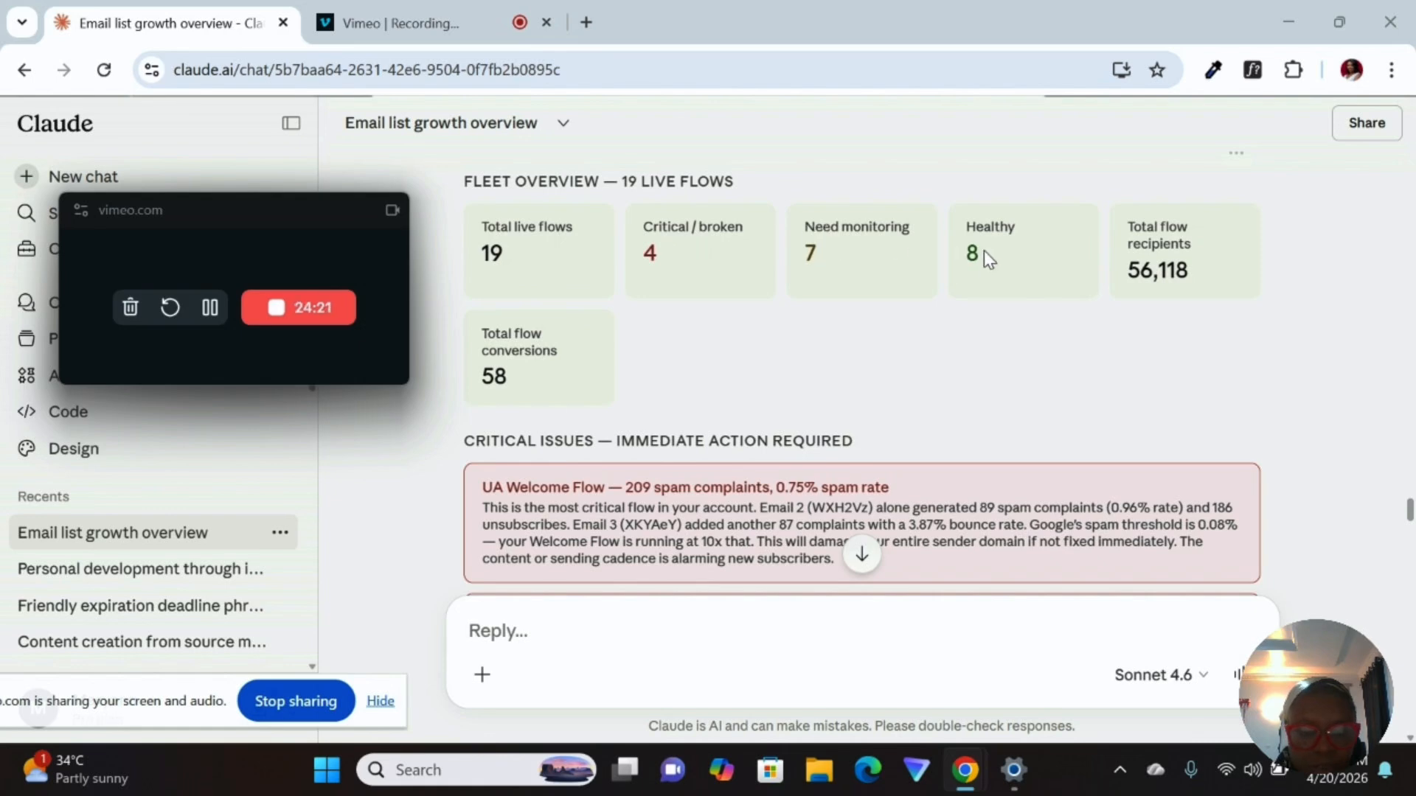
# - Review the critical issues requiring immediate action in the live flows report
pyautogui.scroll(-4, 1110, 396)
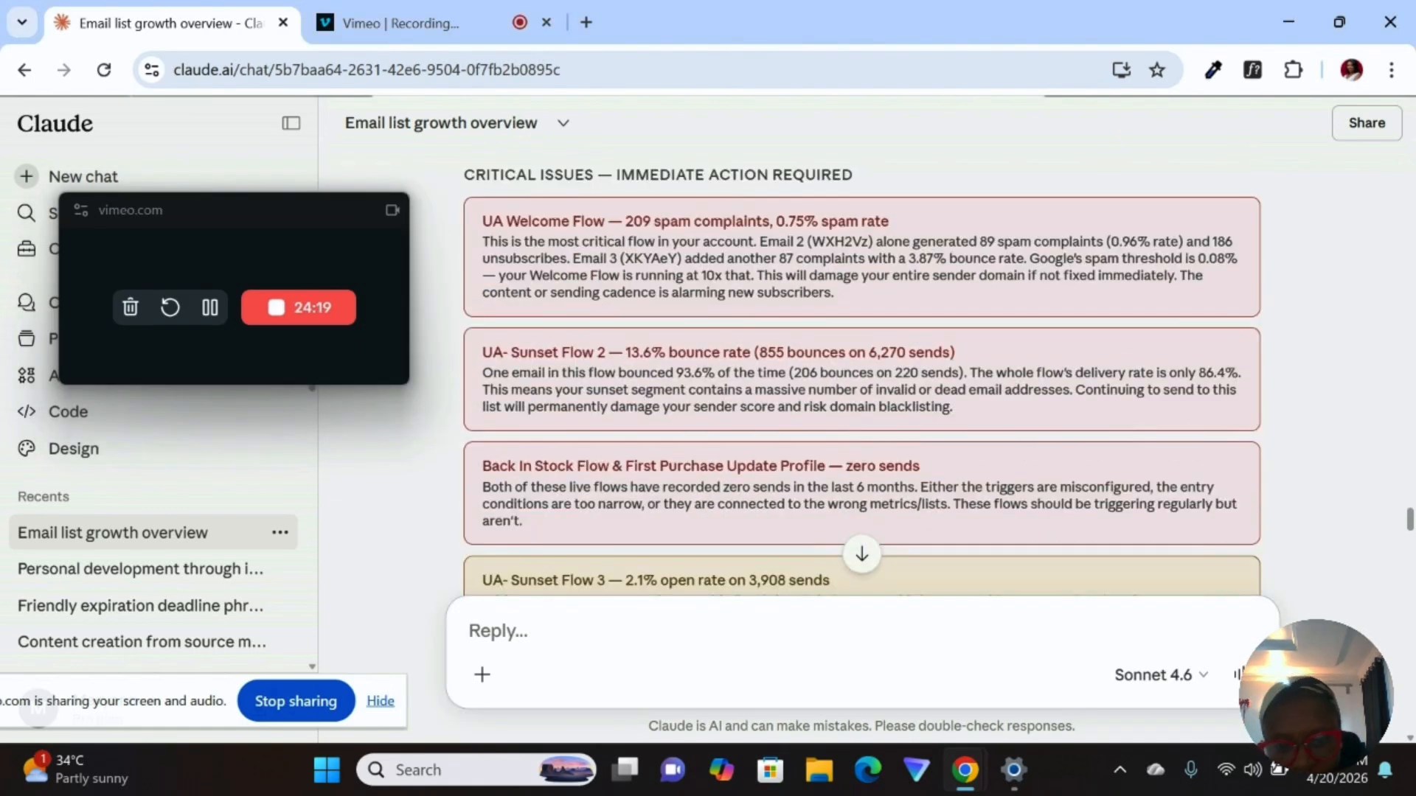
pyautogui.scroll(-4, 861, 369)
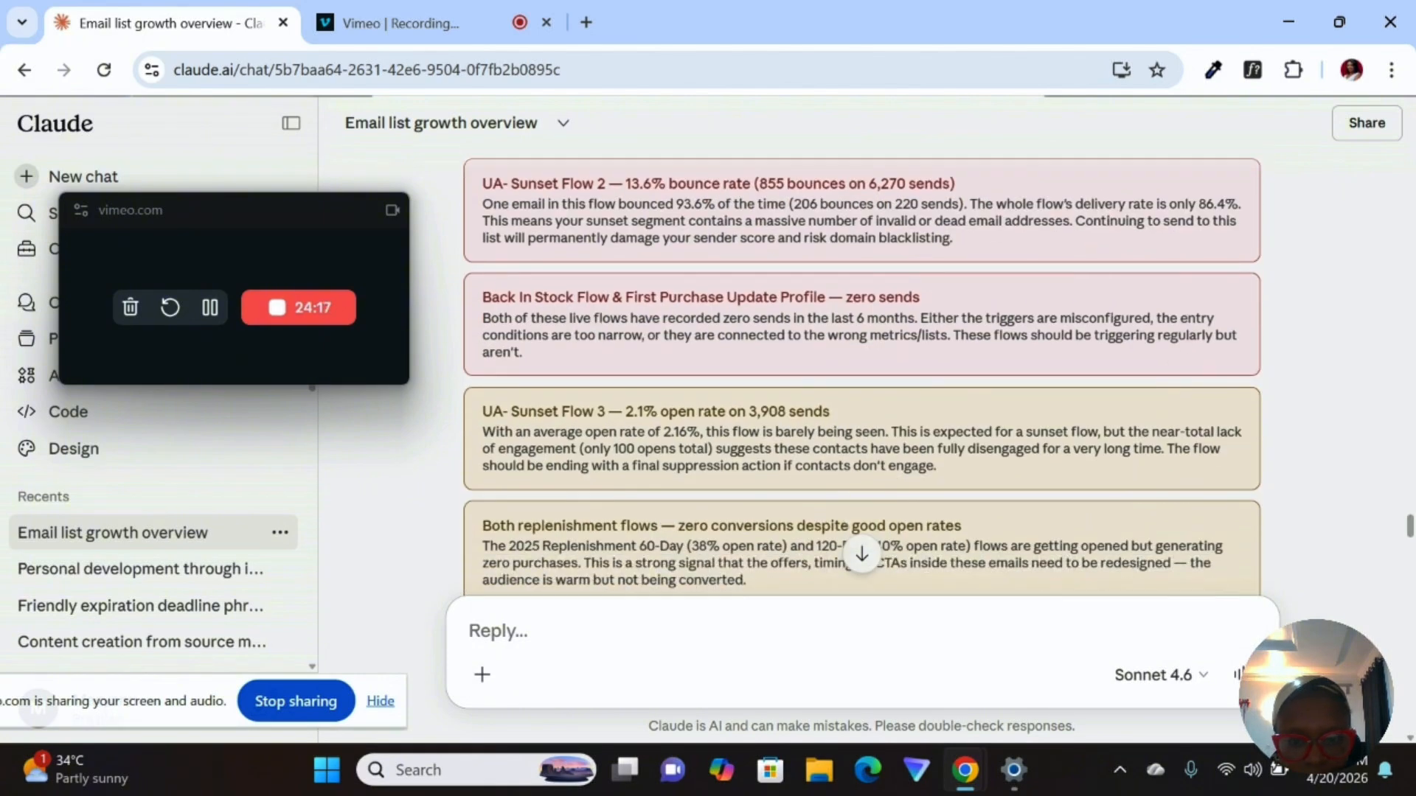
pyautogui.scroll(-6, 861, 369)
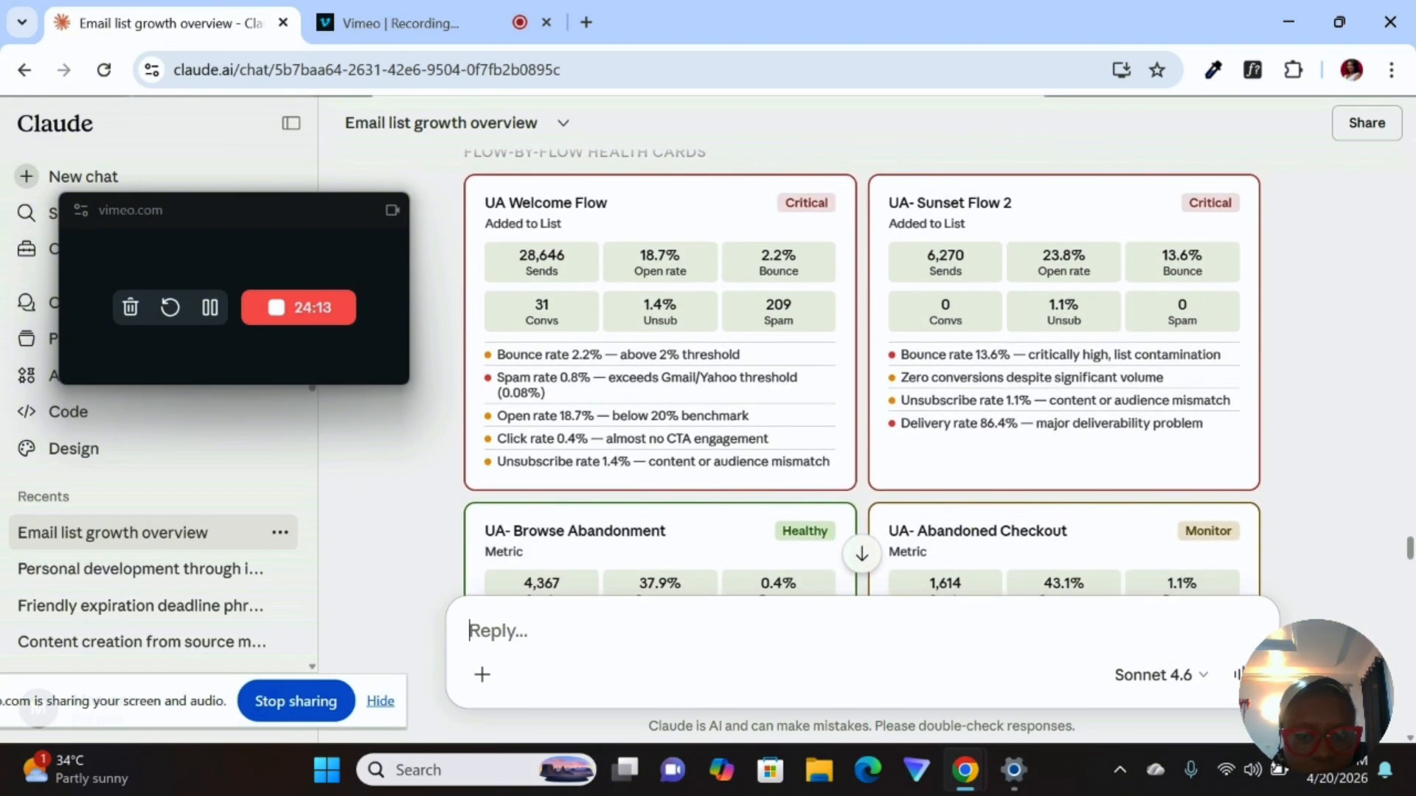
# - Examine the flow-by-flow health cards and the chart of flows with zero or near-zero conversions despite high volume
pyautogui.scroll(-3, 861, 368)
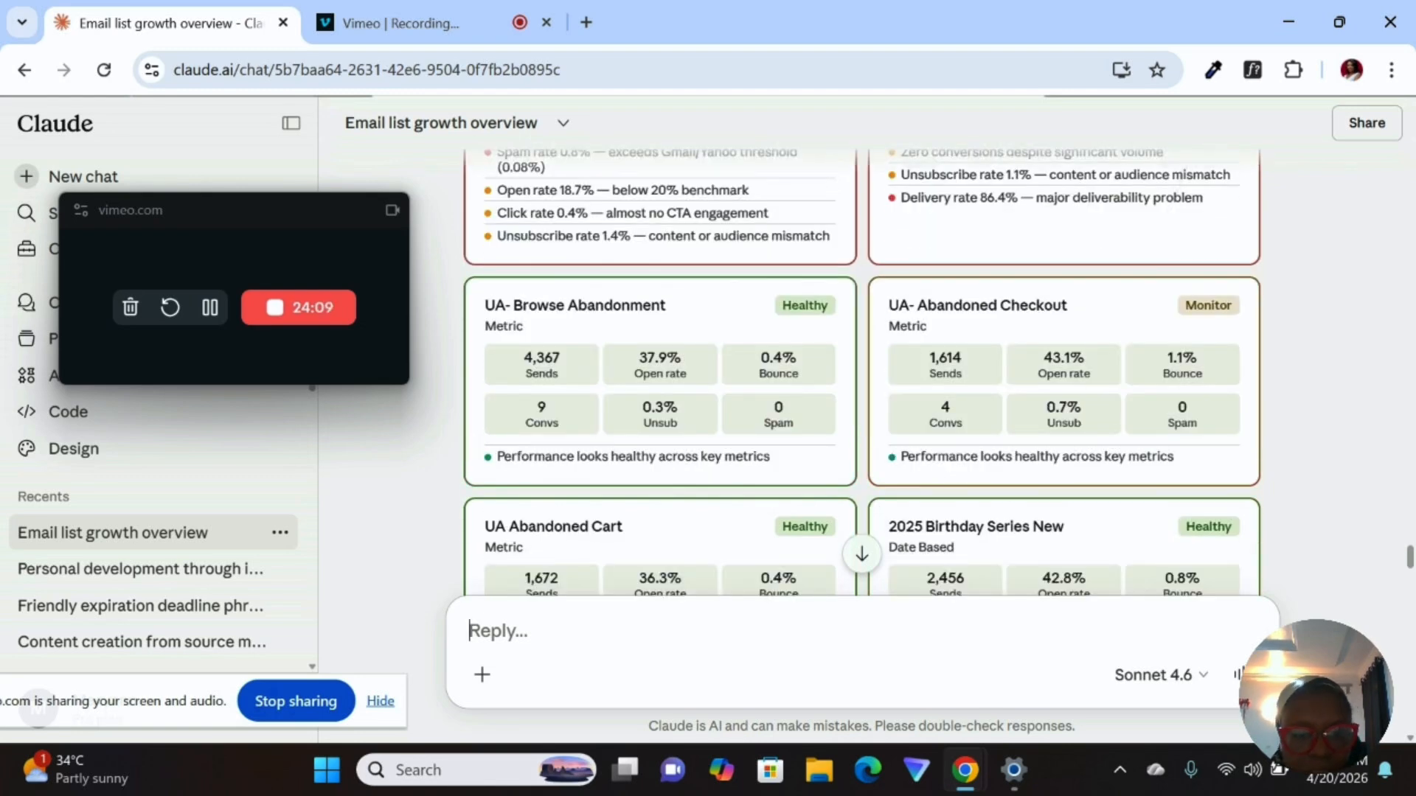
pyautogui.scroll(-3, 861, 372)
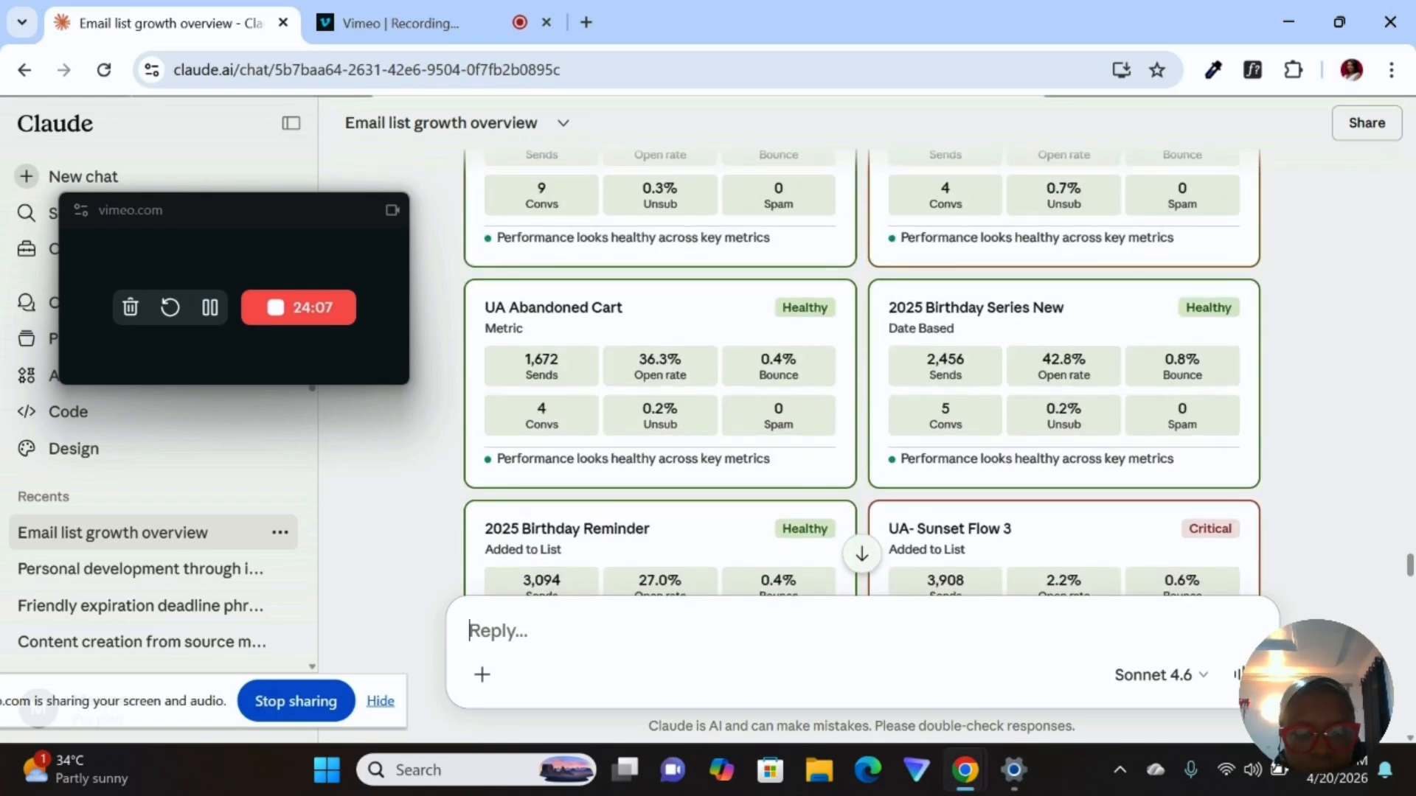
pyautogui.scroll(-2, 861, 372)
pyautogui.scroll(-3, 862, 372)
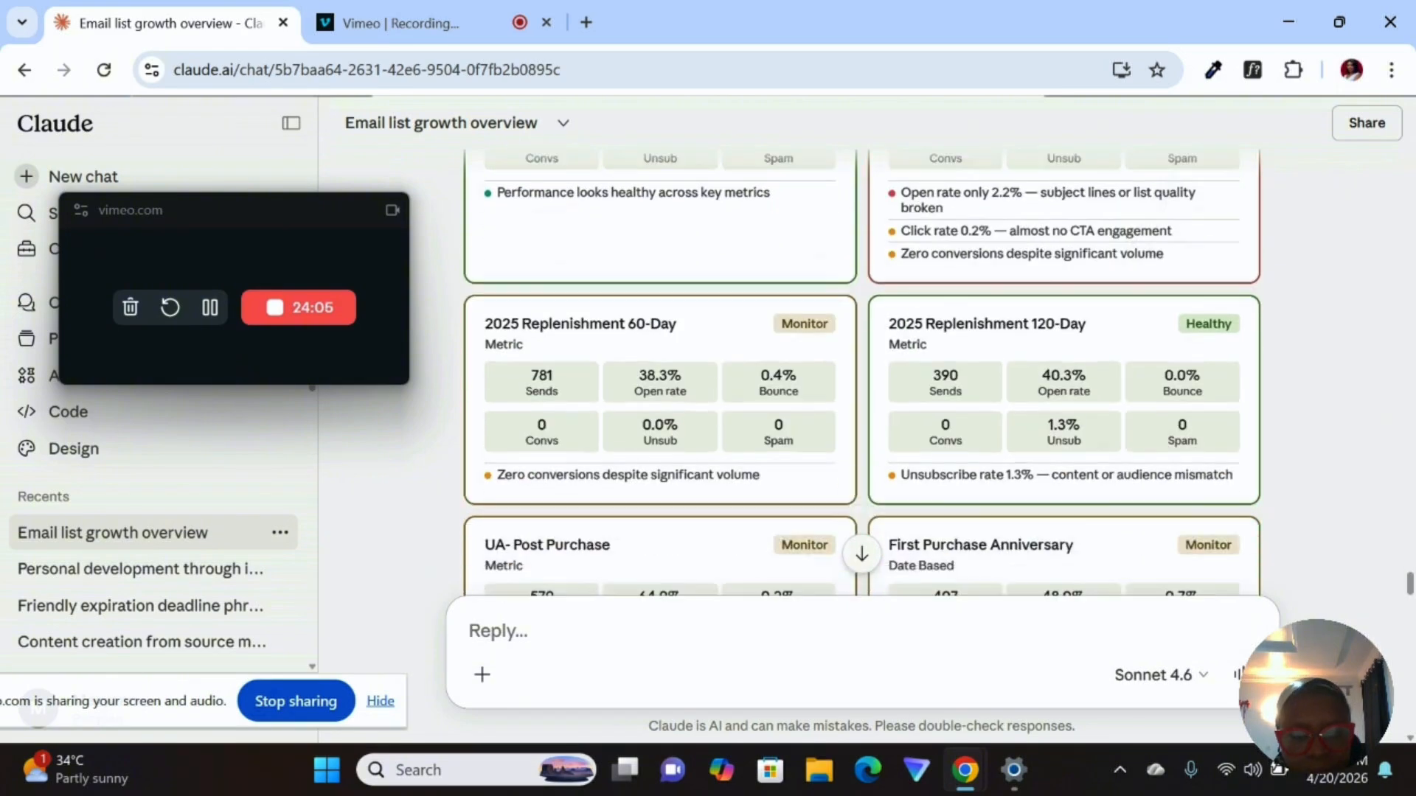
pyautogui.scroll(-3, 862, 372)
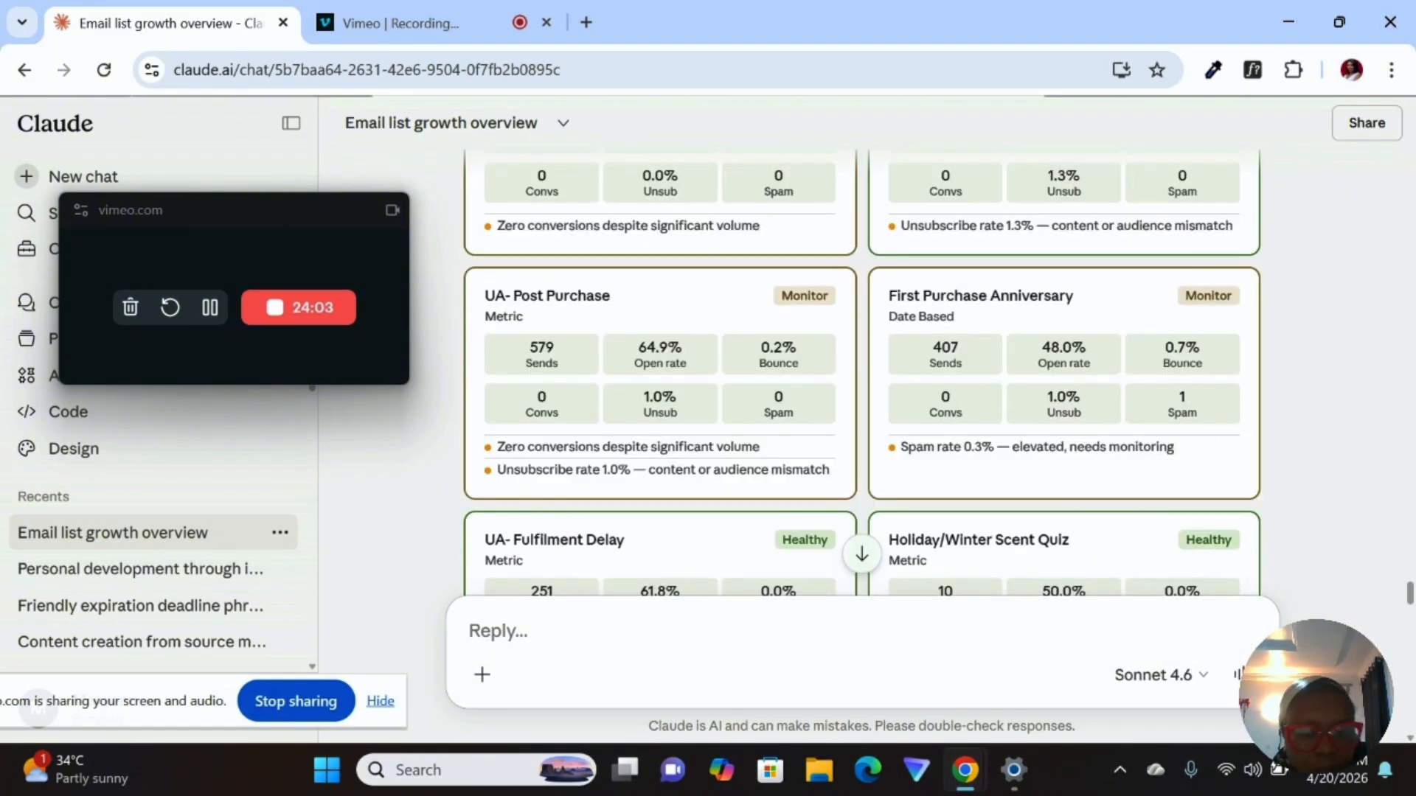
pyautogui.scroll(-10, 861, 373)
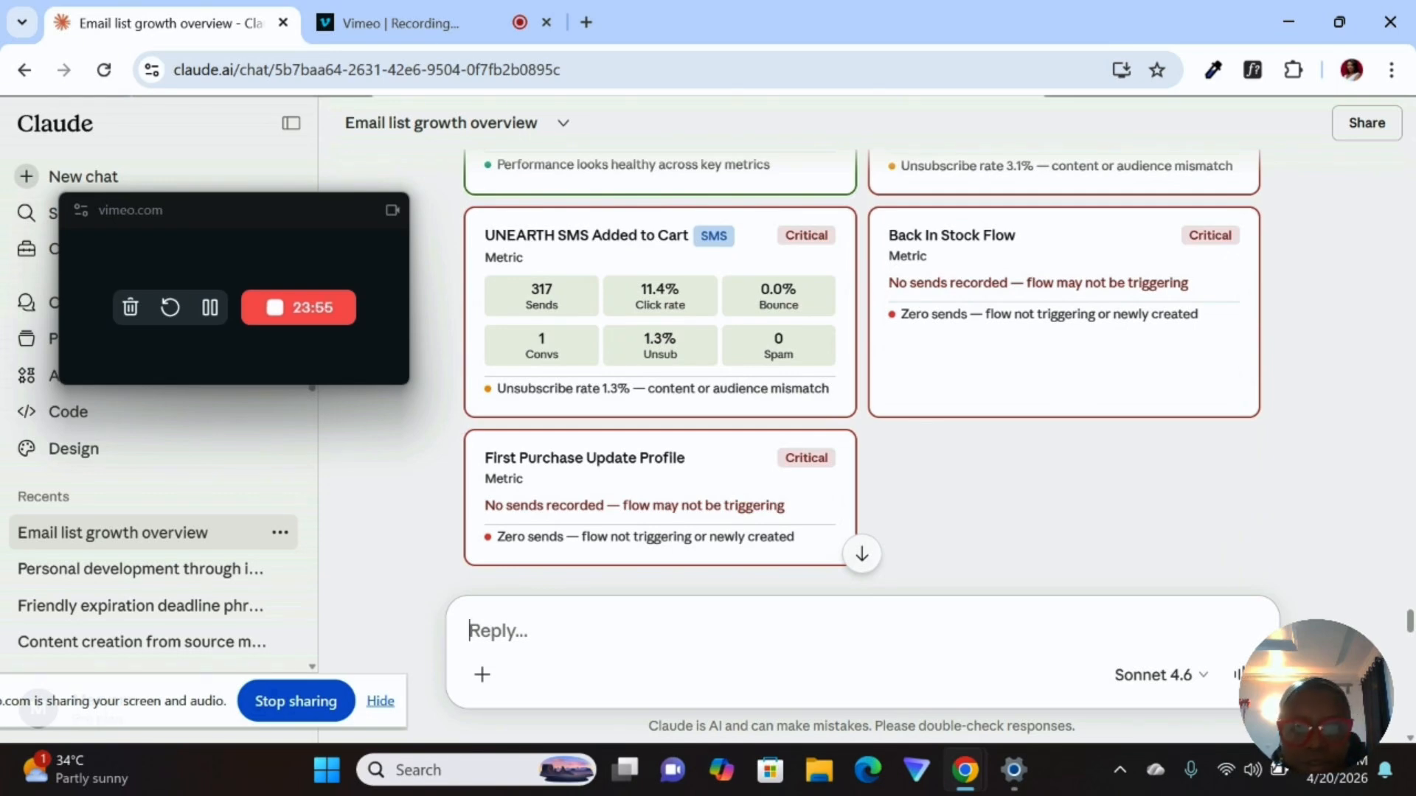
pyautogui.scroll(-5, 861, 372)
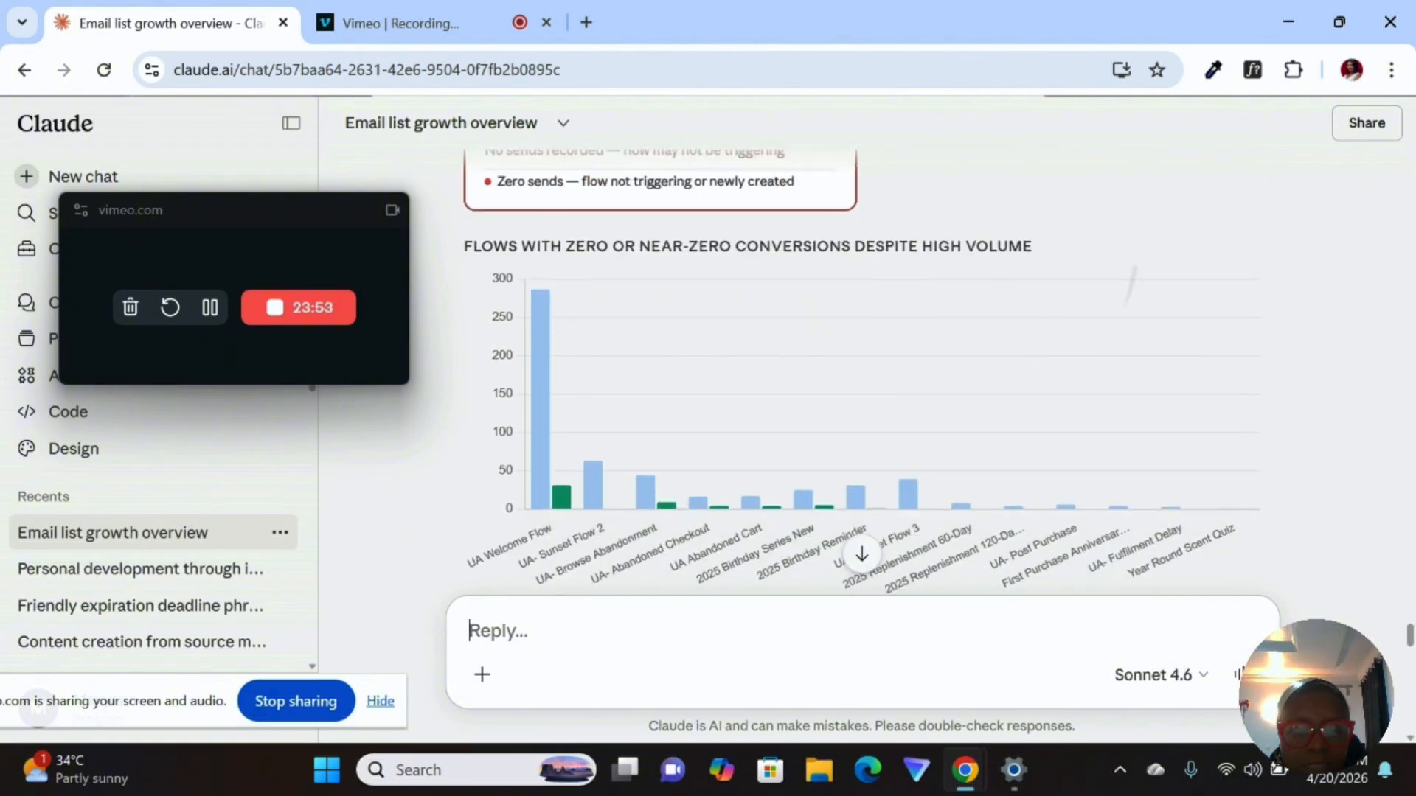
# - Examine the rest of the flow conversions chart and the bounce rate heatmap of flows by risk level
pyautogui.scroll(-2, 1103, 307)
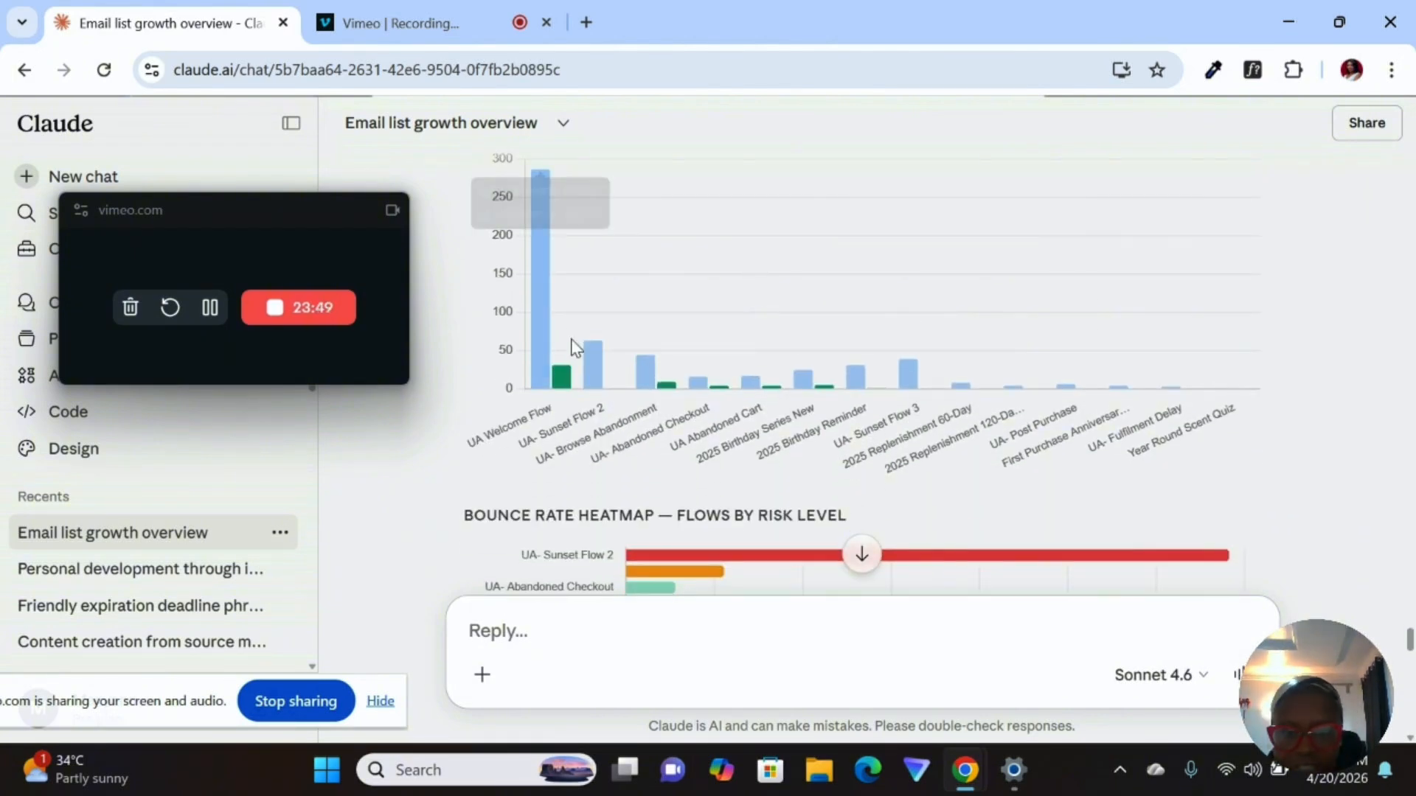
pyautogui.moveTo(539, 266)
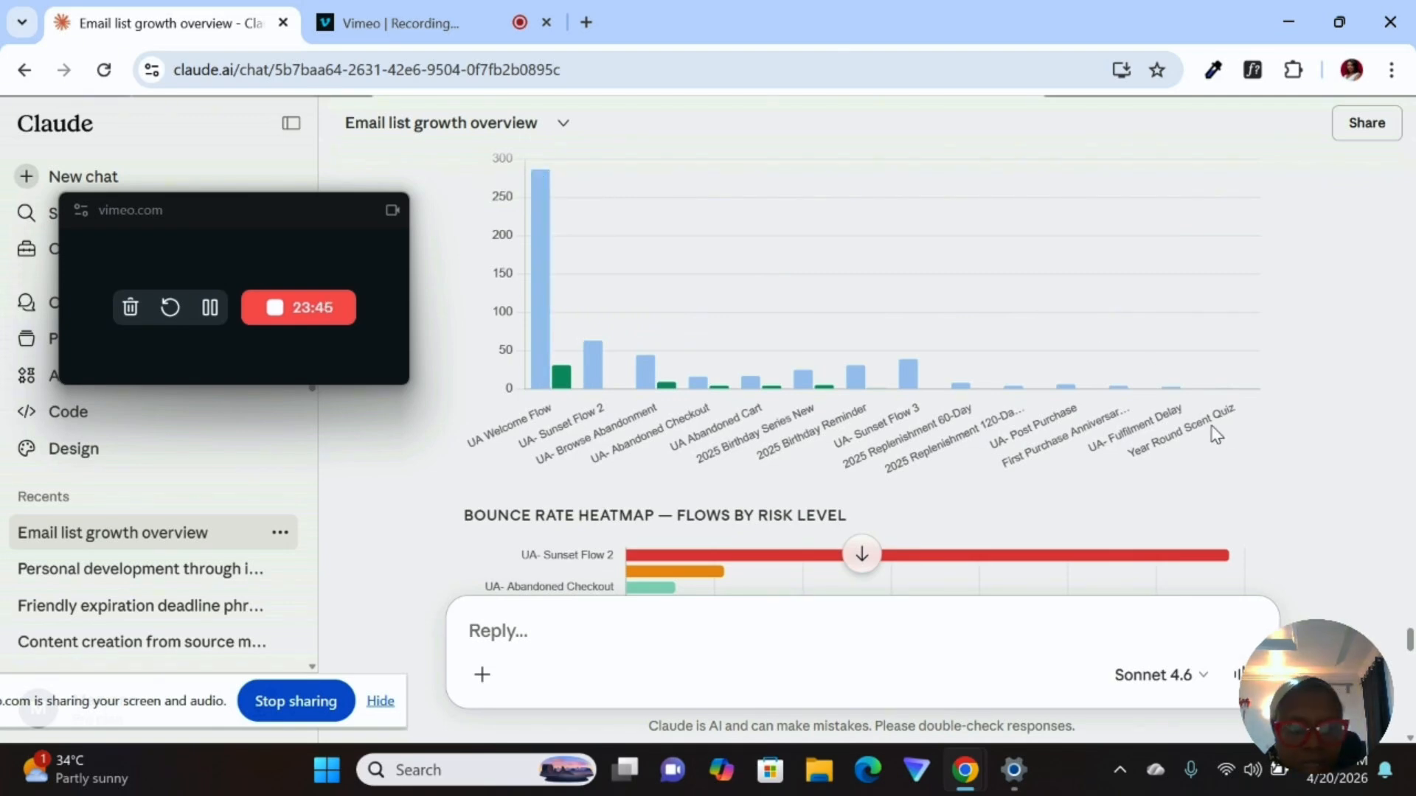
pyautogui.scroll(-5, 859, 369)
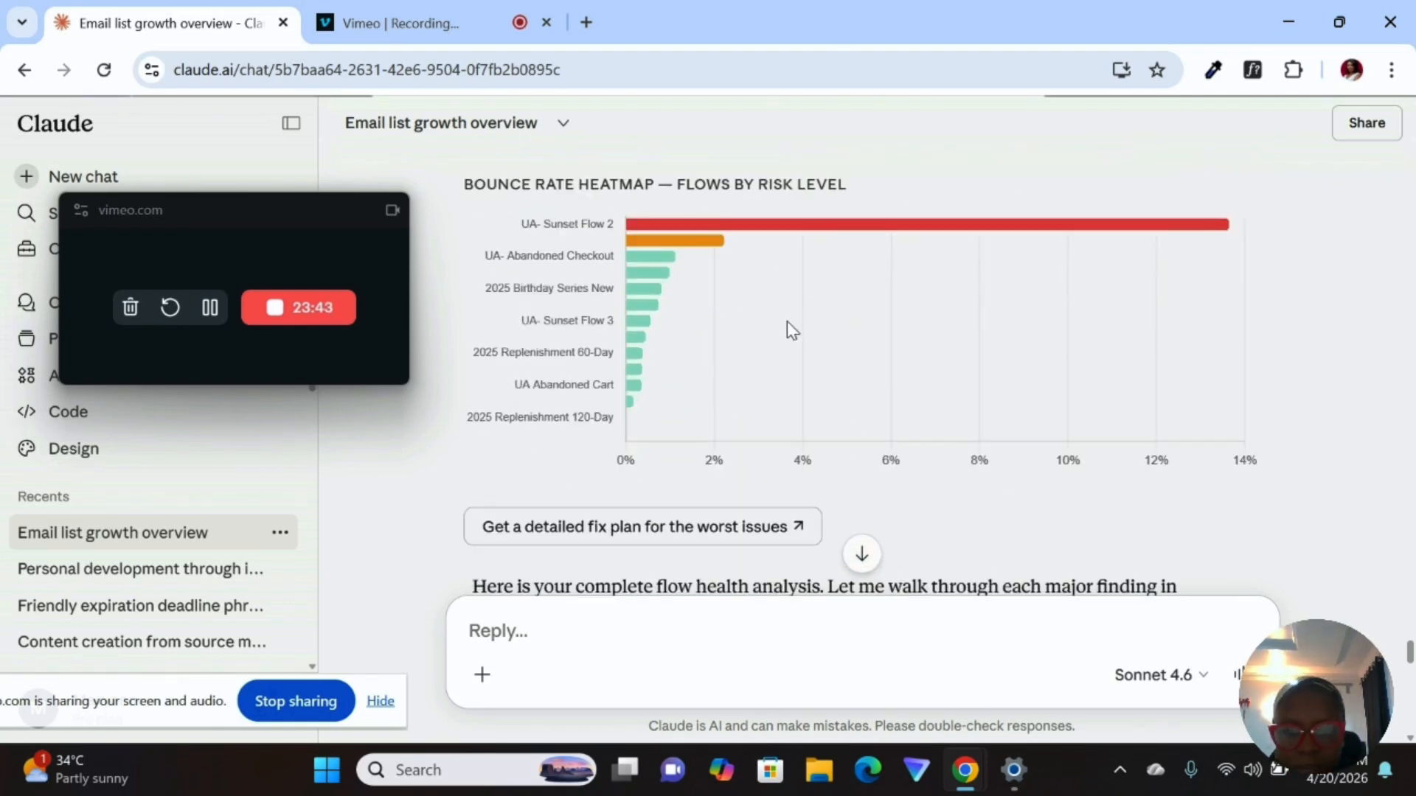
pyautogui.moveTo(731, 225)
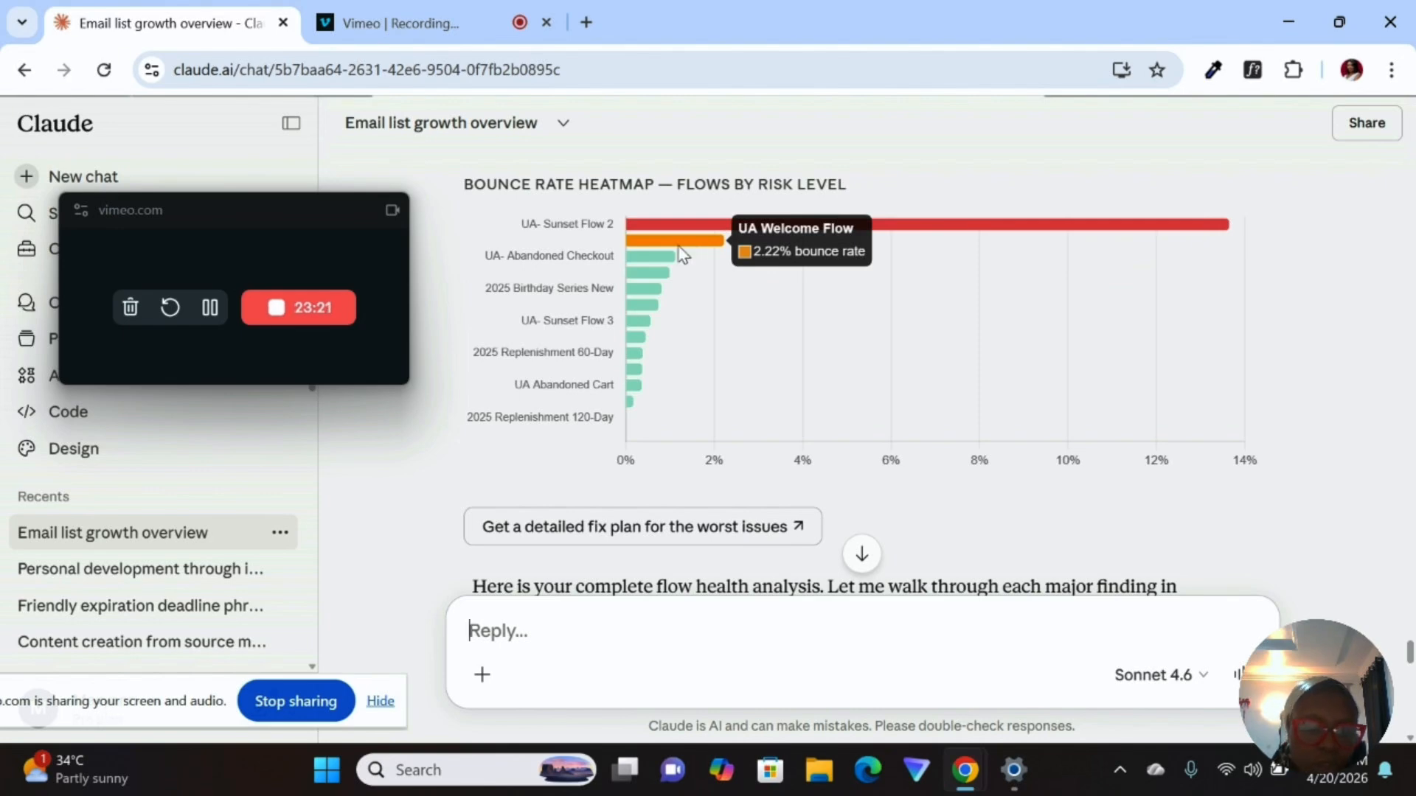
pyautogui.moveTo(637, 258)
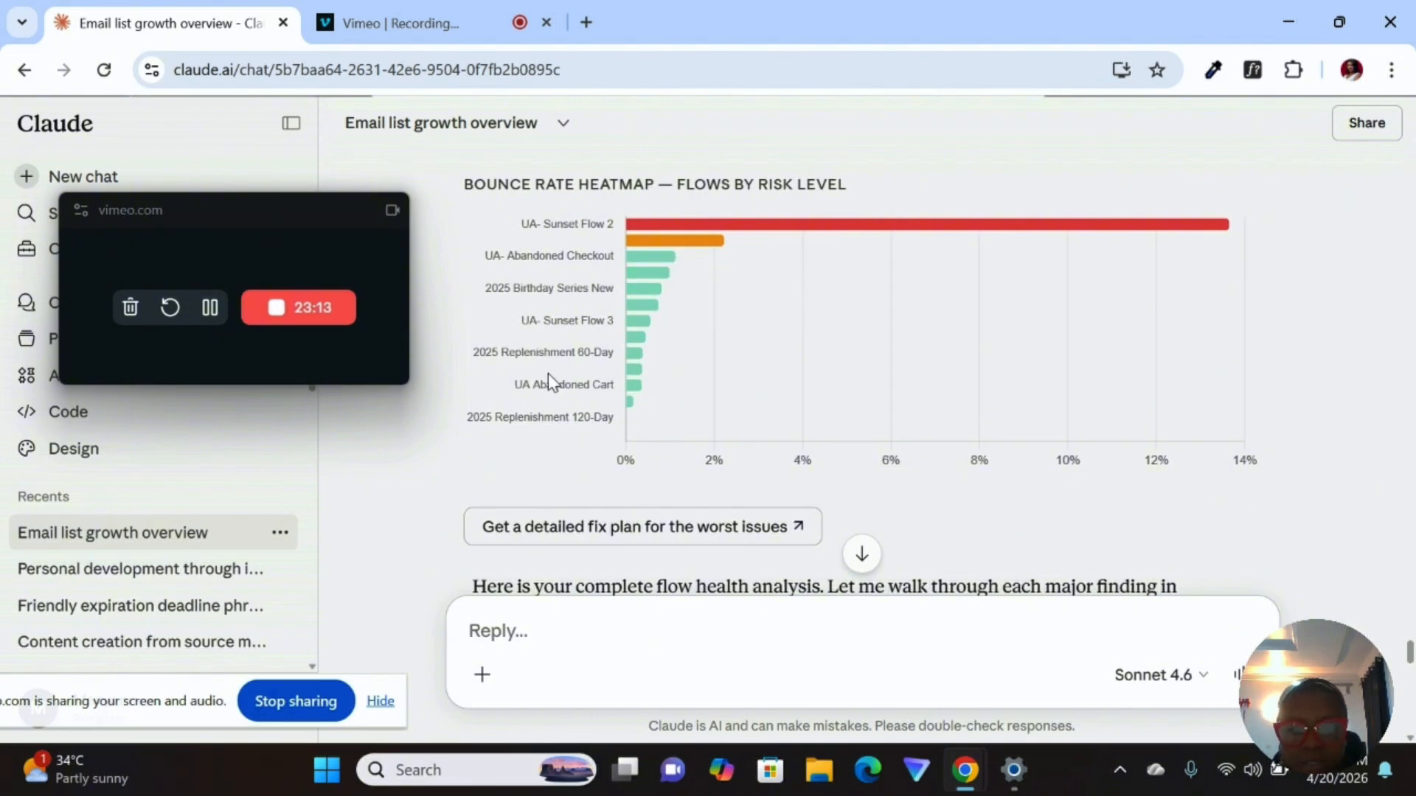
pyautogui.click(210, 308)
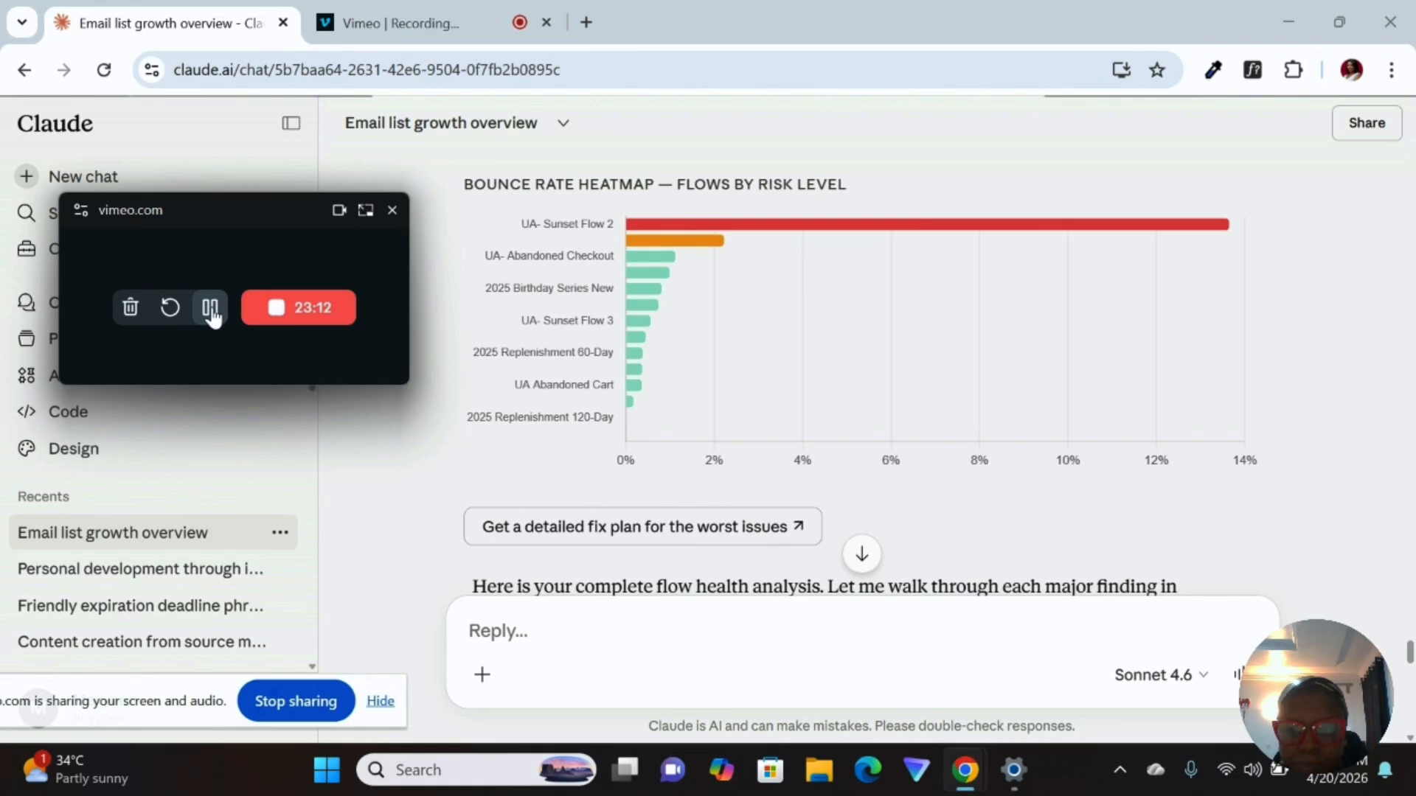
# - Review the detailed written findings for each flow, from the UA Welcome Flow through the "What's working well" summary
pyautogui.scroll(-6, 1070, 506)
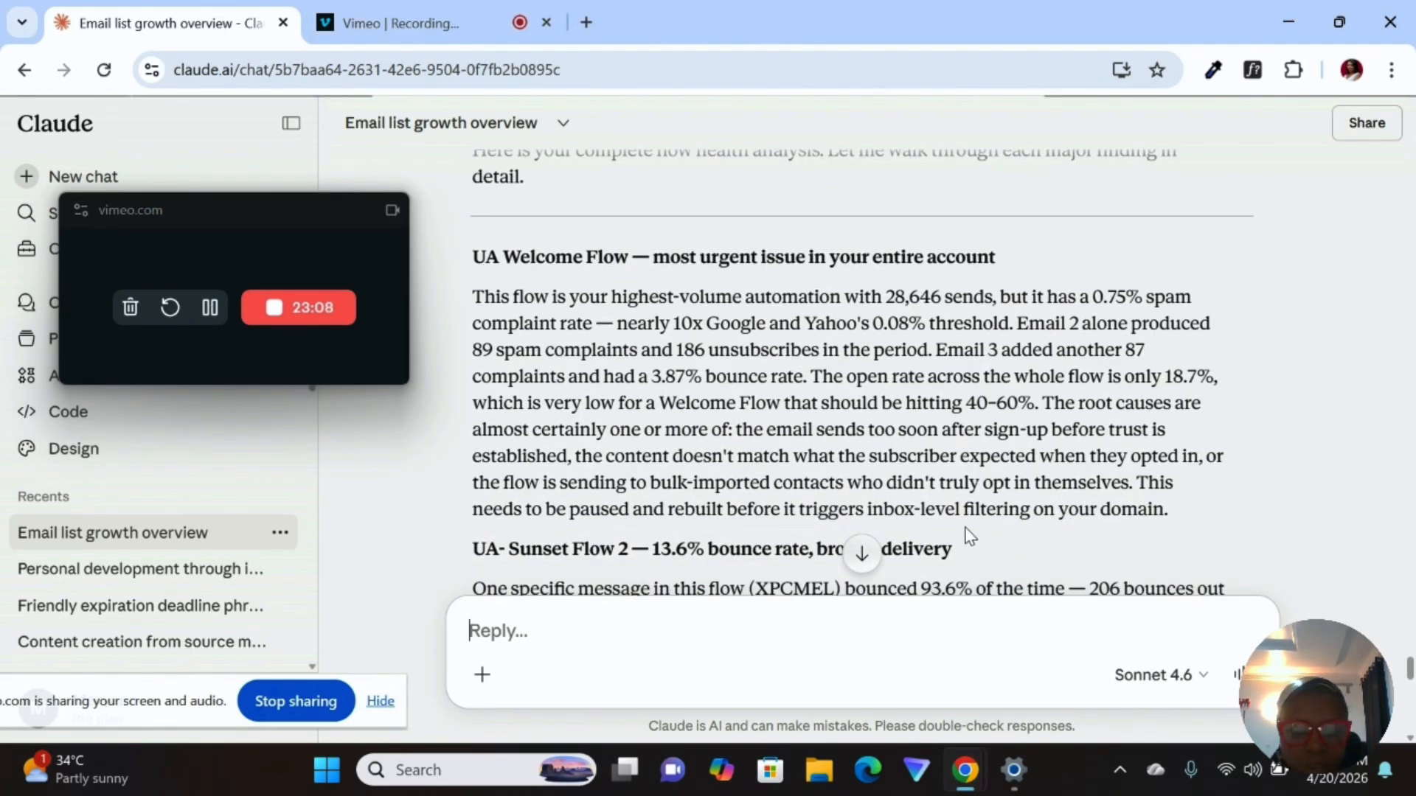
pyautogui.moveTo(1172, 514); pyautogui.dragTo(441, 247)
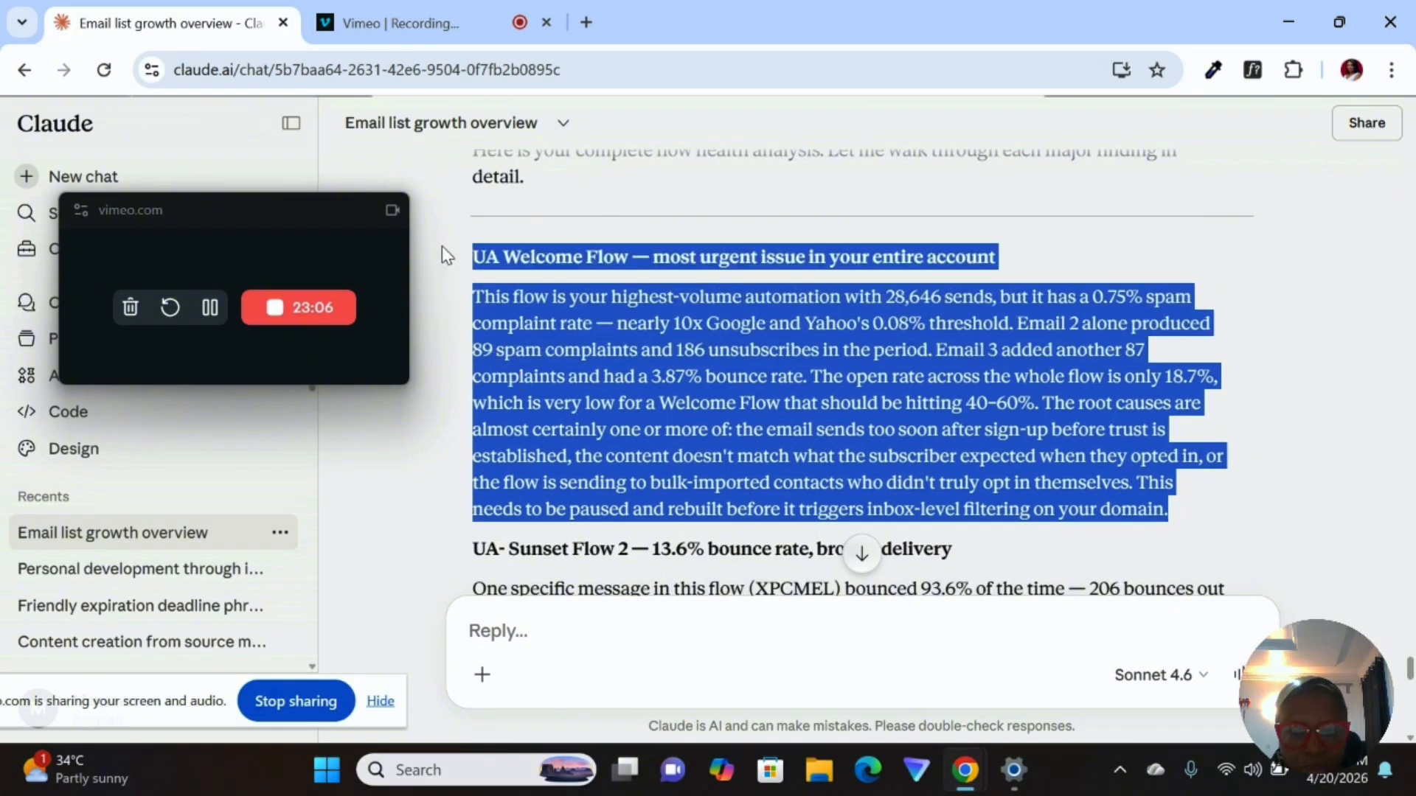
pyautogui.click(588, 309)
pyautogui.scroll(-3, 587, 310)
pyautogui.scroll(-12, 848, 372)
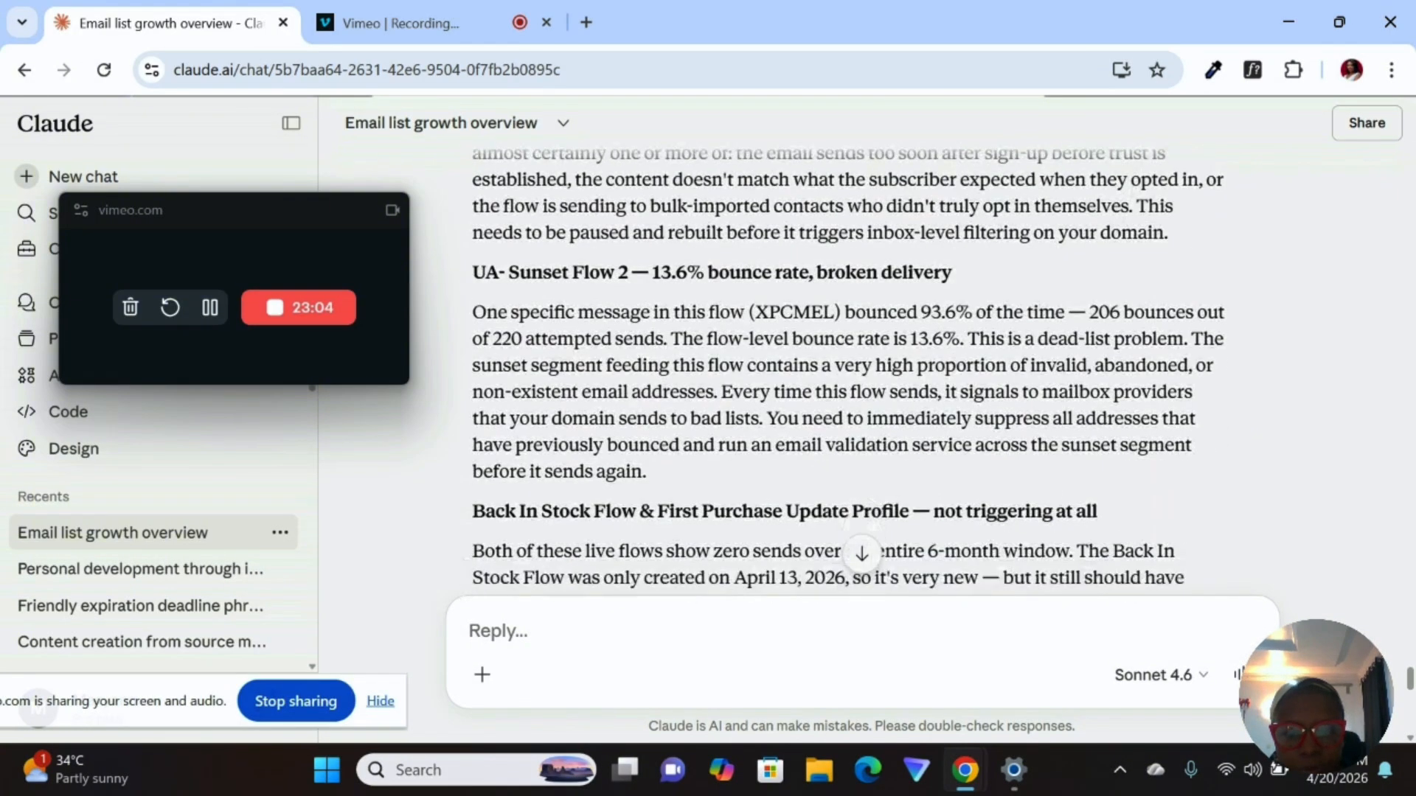
pyautogui.scroll(15, 848, 372)
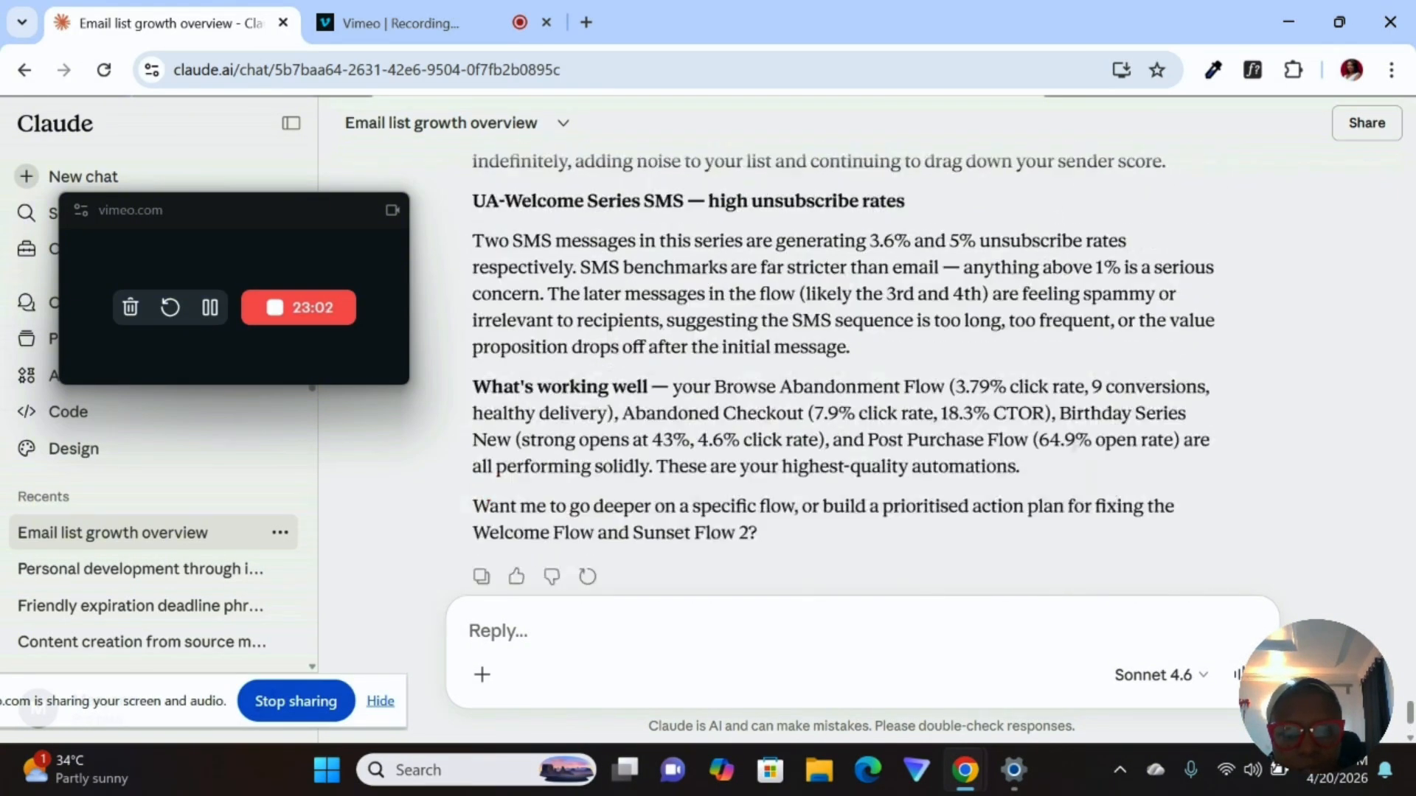
pyautogui.scroll(3, 848, 372)
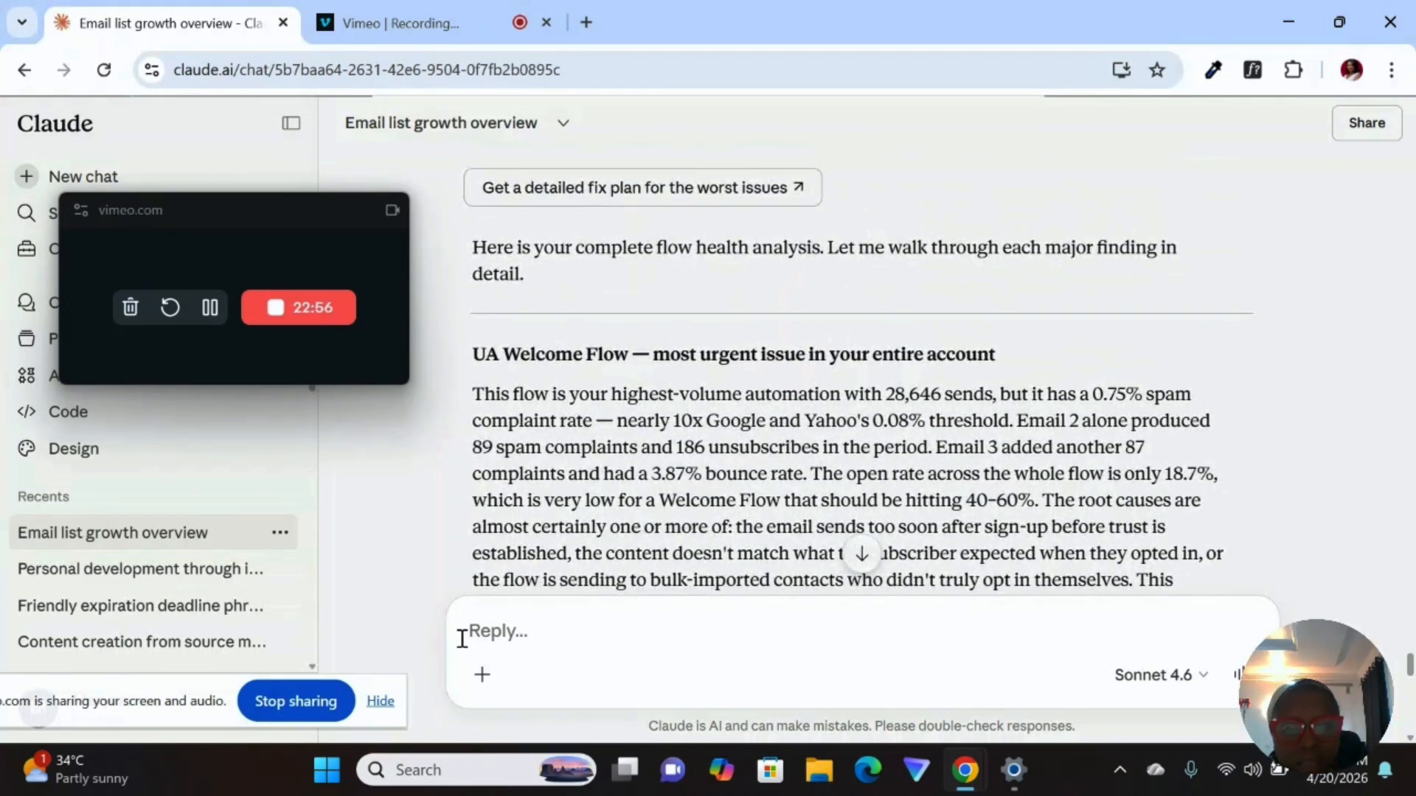
# - Begin a new reply to Claude below the flow health analysis
pyautogui.click(507, 634)
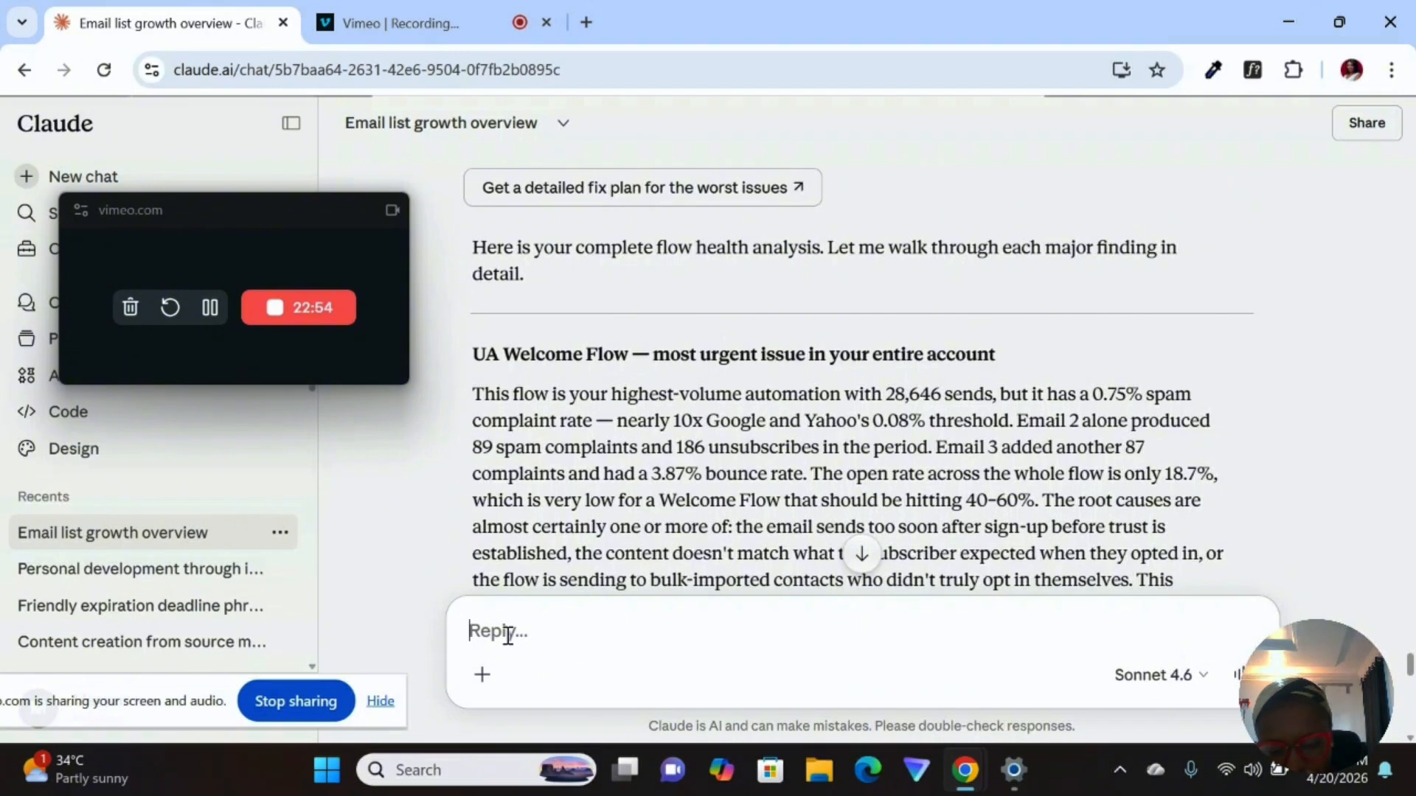